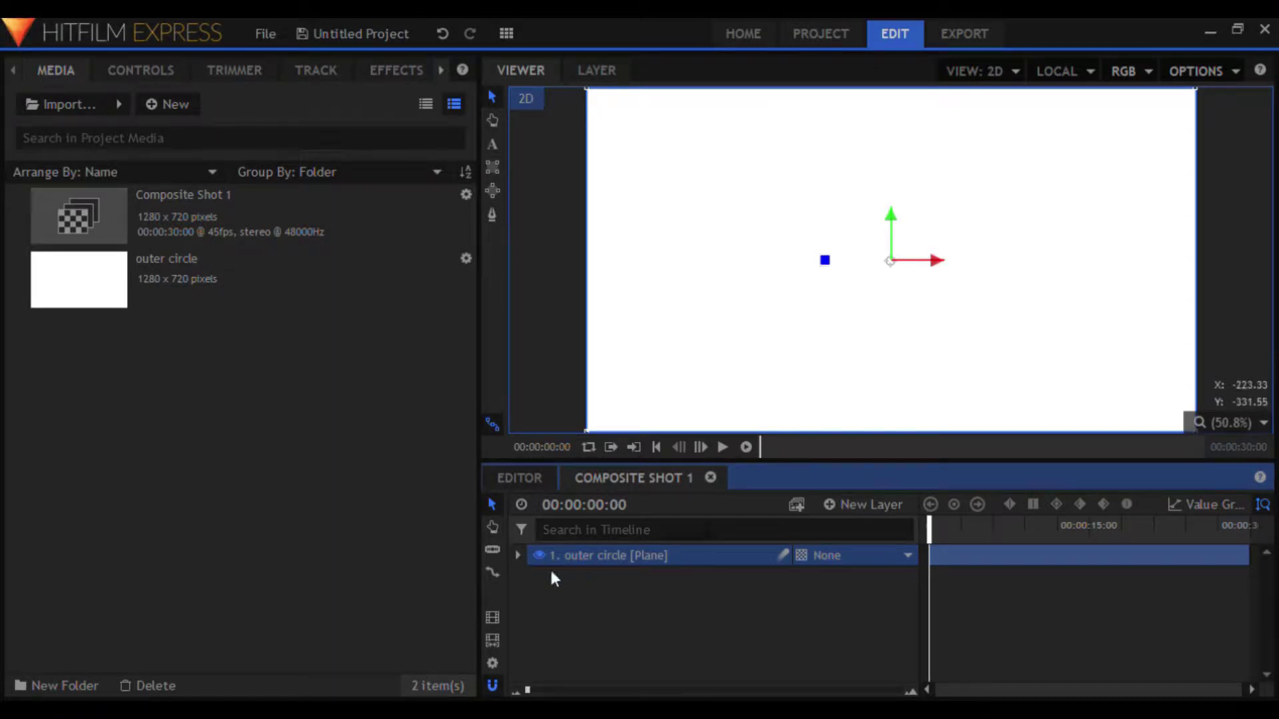
Step: Draw a large elliptical mask on the outer circle plane, nearly filling the frame's height
{"action": "left_click", "coordinate": [518, 556]}
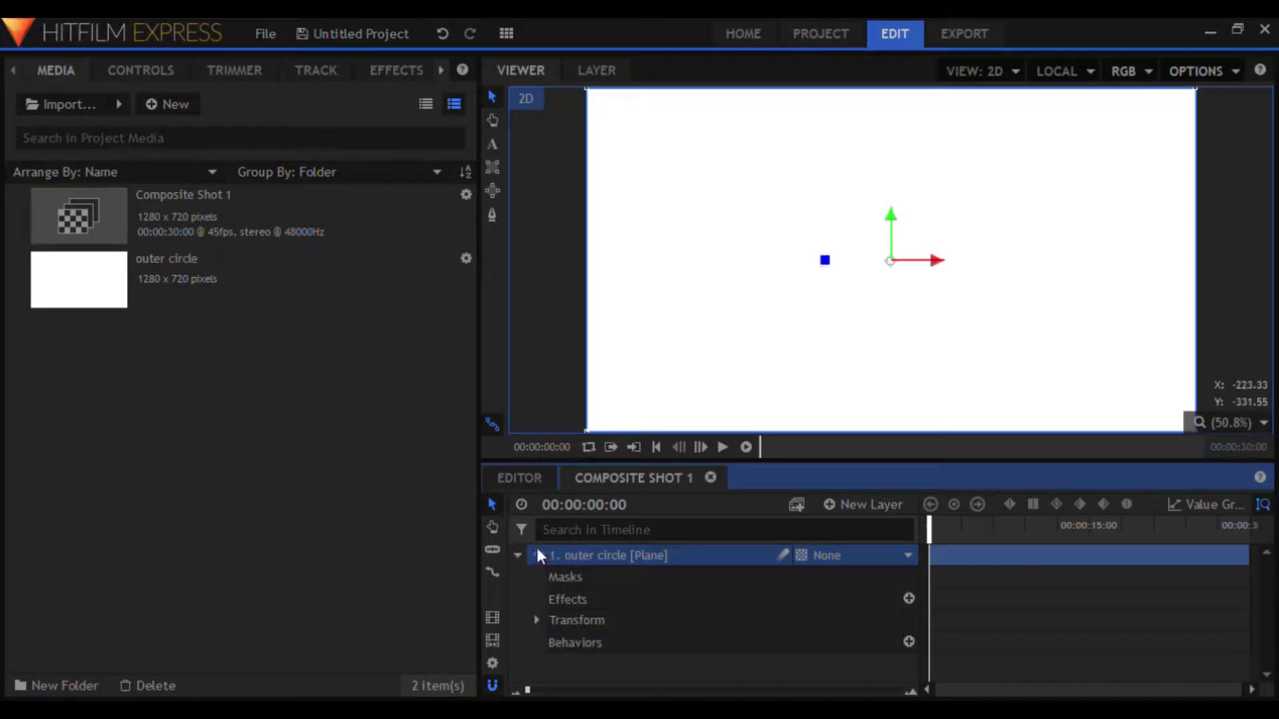
{"action": "left_click", "coordinate": [492, 193]}
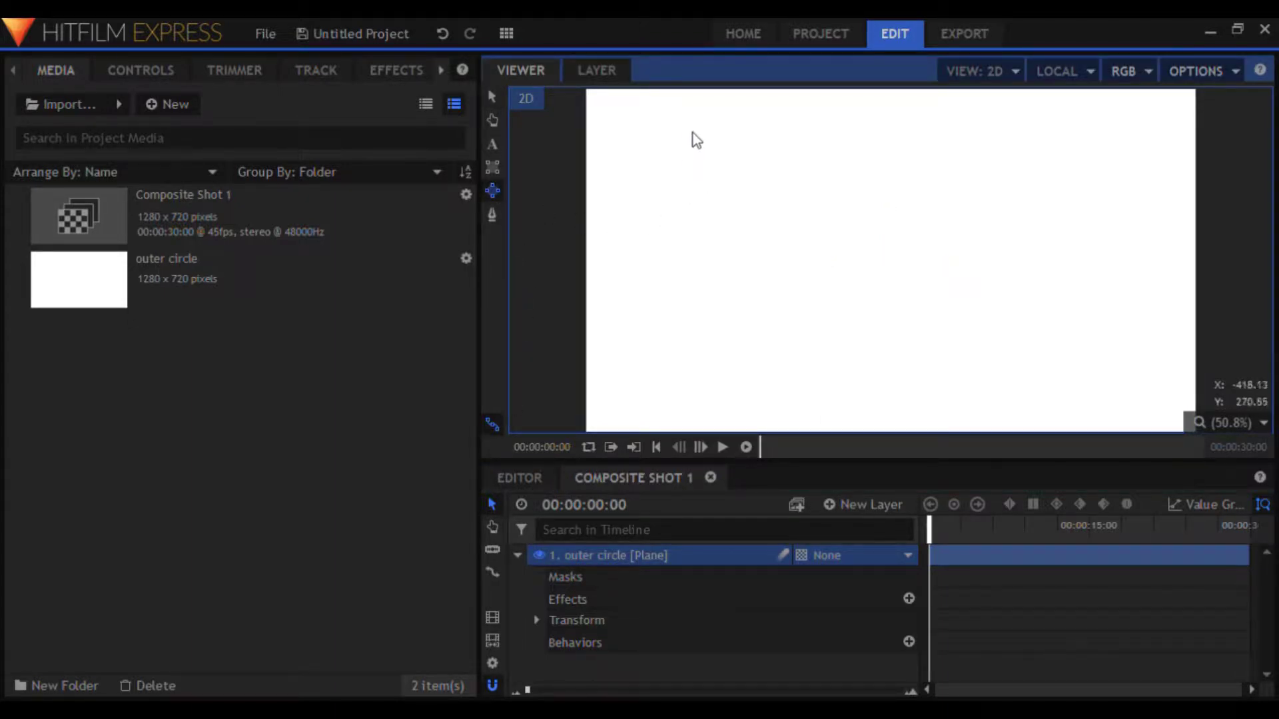
{"action": "left_click_drag", "start_coordinate": [699, 108], "coordinate": [1056, 433]}
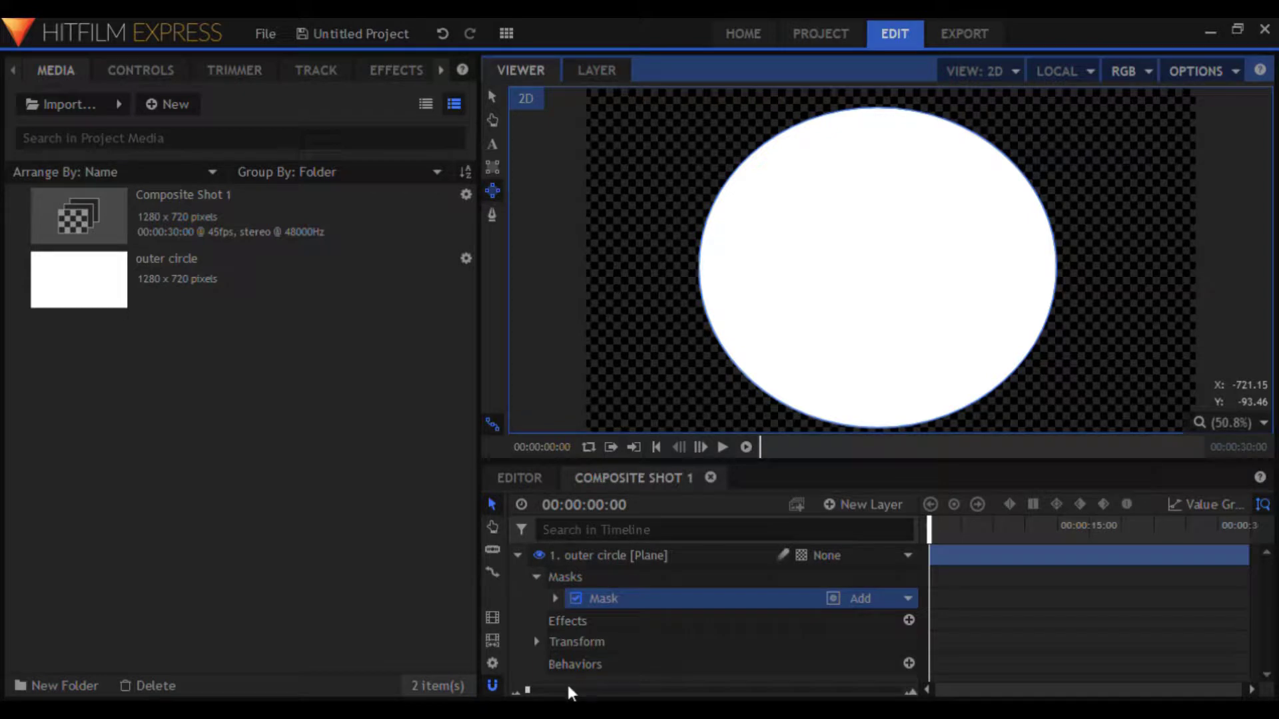
Step: Duplicate the outer circle's mask and set the copy to Subtract with an expansion of -8 px
{"action": "left_click", "coordinate": [672, 598]}
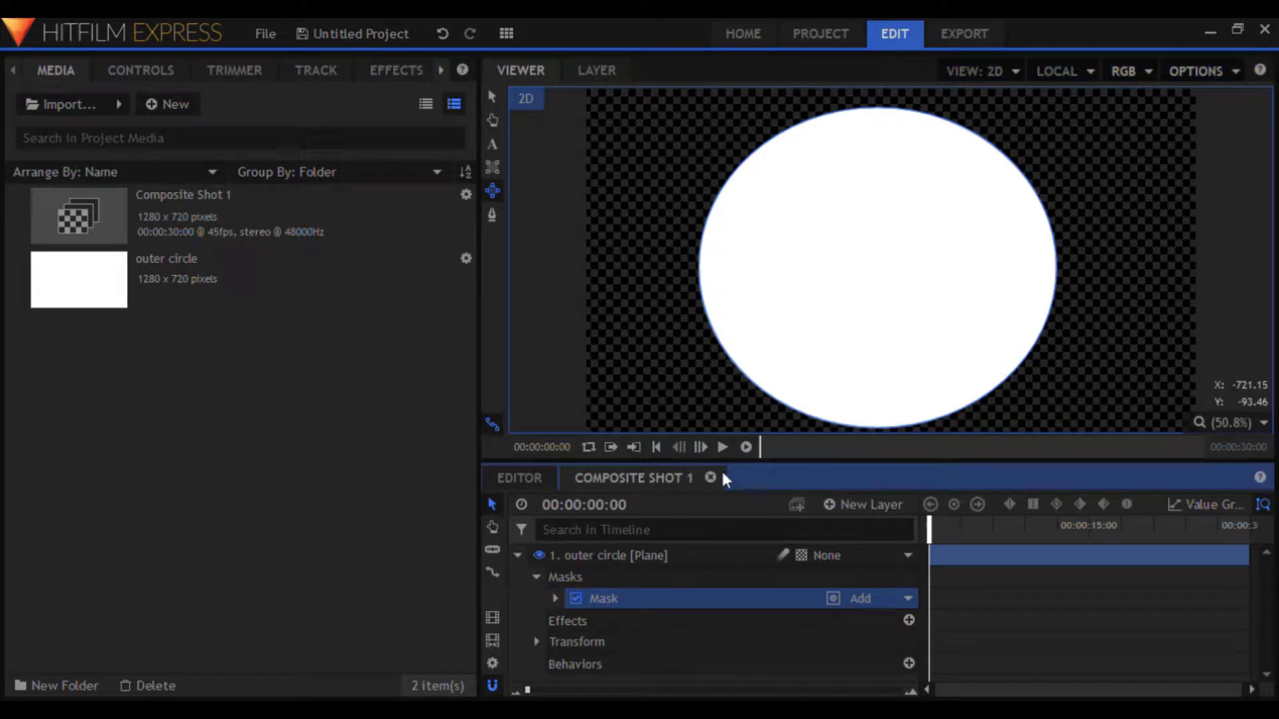
{"action": "key", "text": "ctrl+d"}
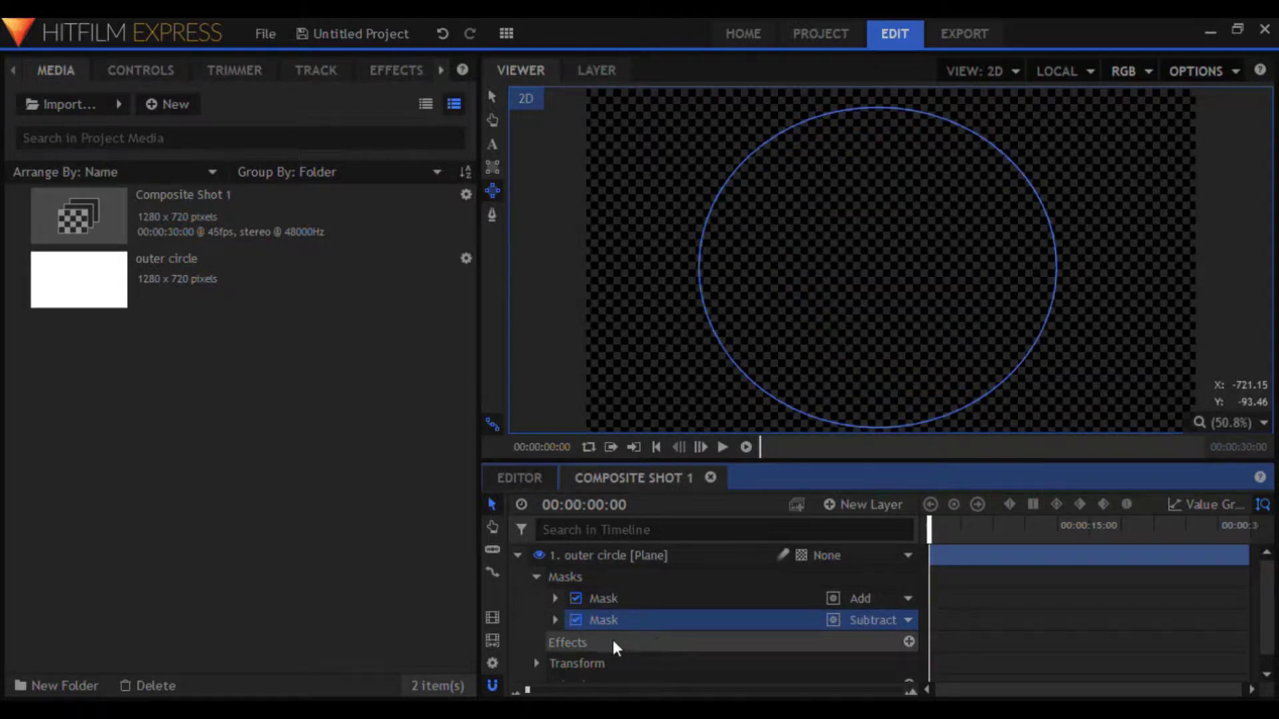
{"action": "left_click", "coordinate": [555, 620]}
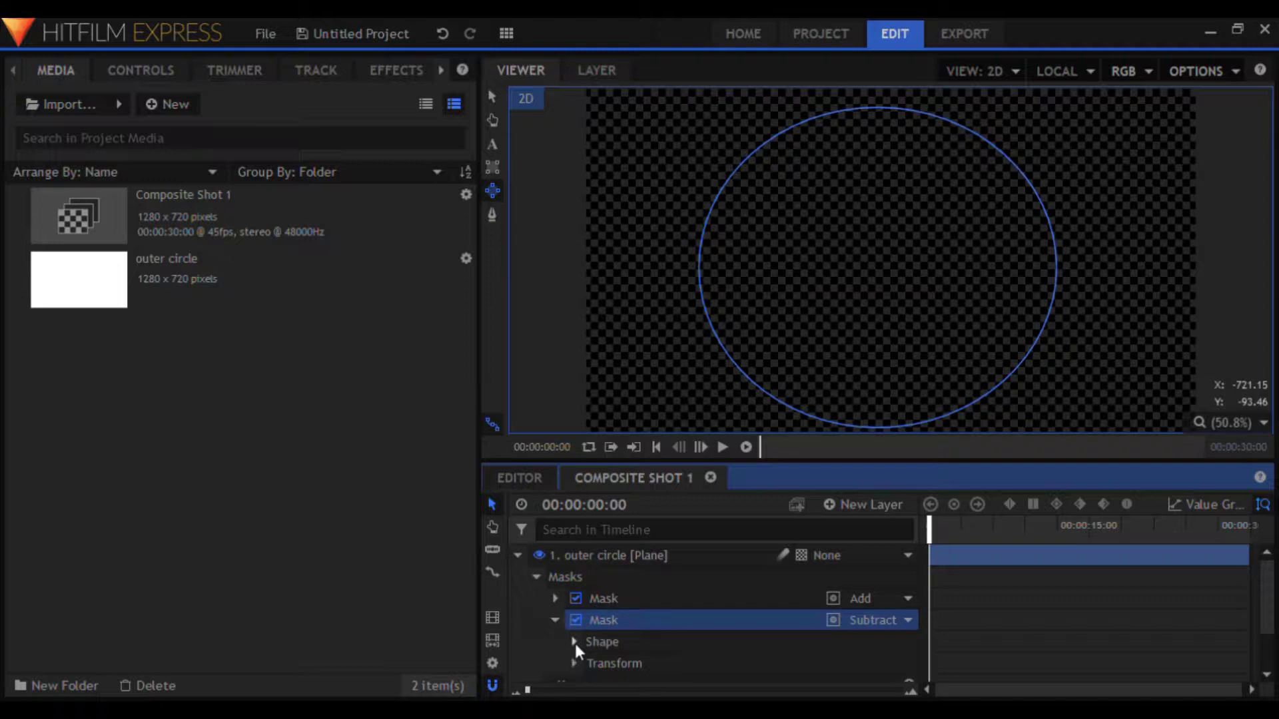
{"action": "left_click", "coordinate": [574, 643]}
{"action": "scroll", "coordinate": [667, 592], "scroll_direction": "down", "scroll_amount": 2}
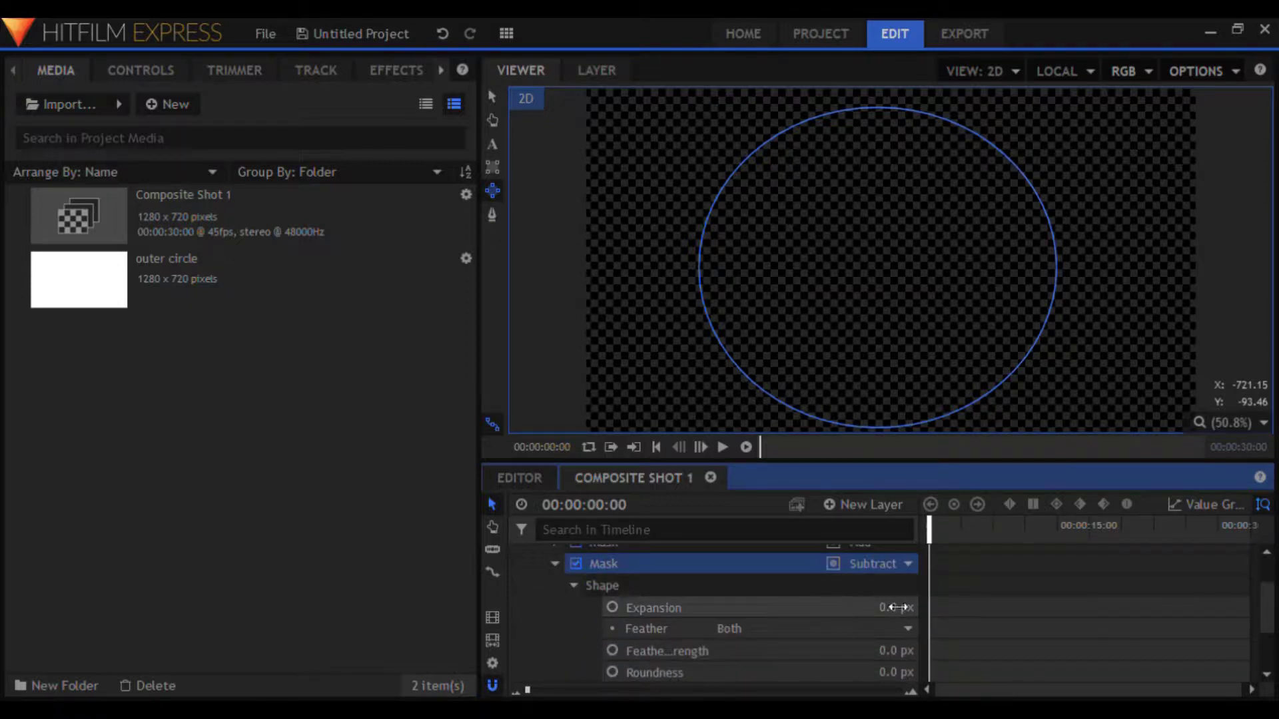
{"action": "left_click_drag", "start_coordinate": [898, 608], "coordinate": [891, 607]}
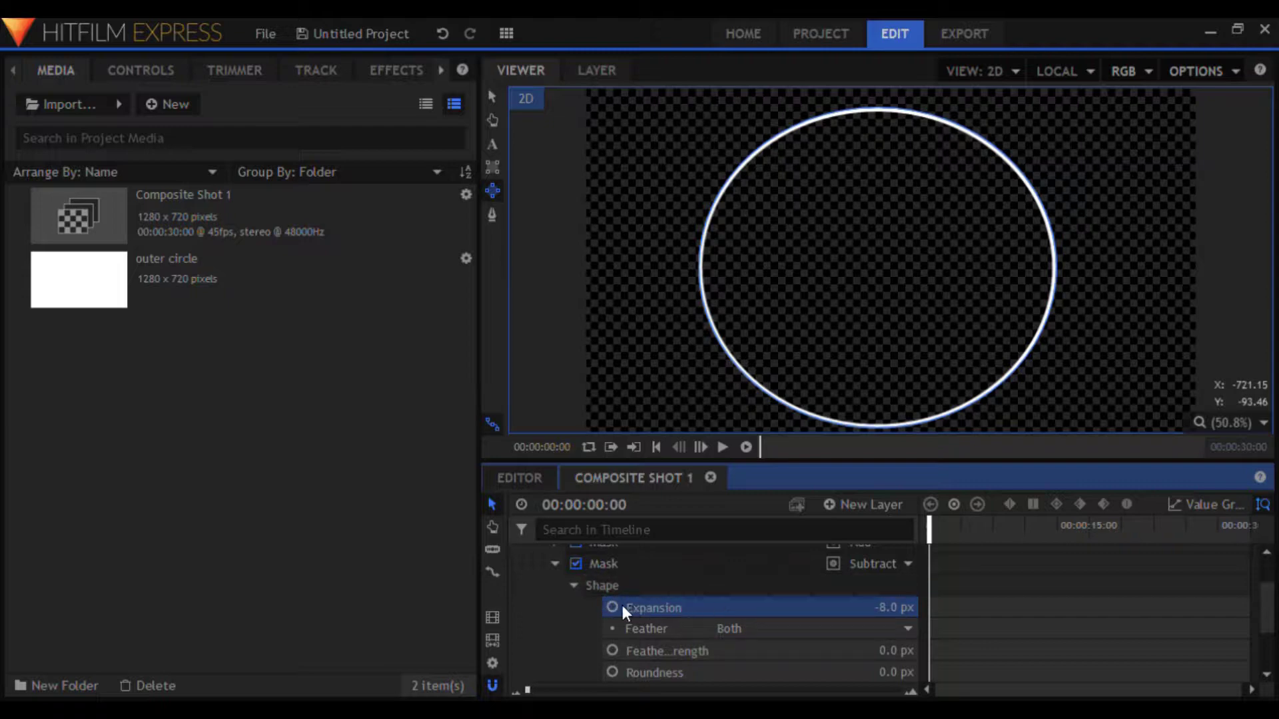
{"action": "left_click", "coordinate": [572, 585]}
{"action": "left_click", "coordinate": [555, 564]}
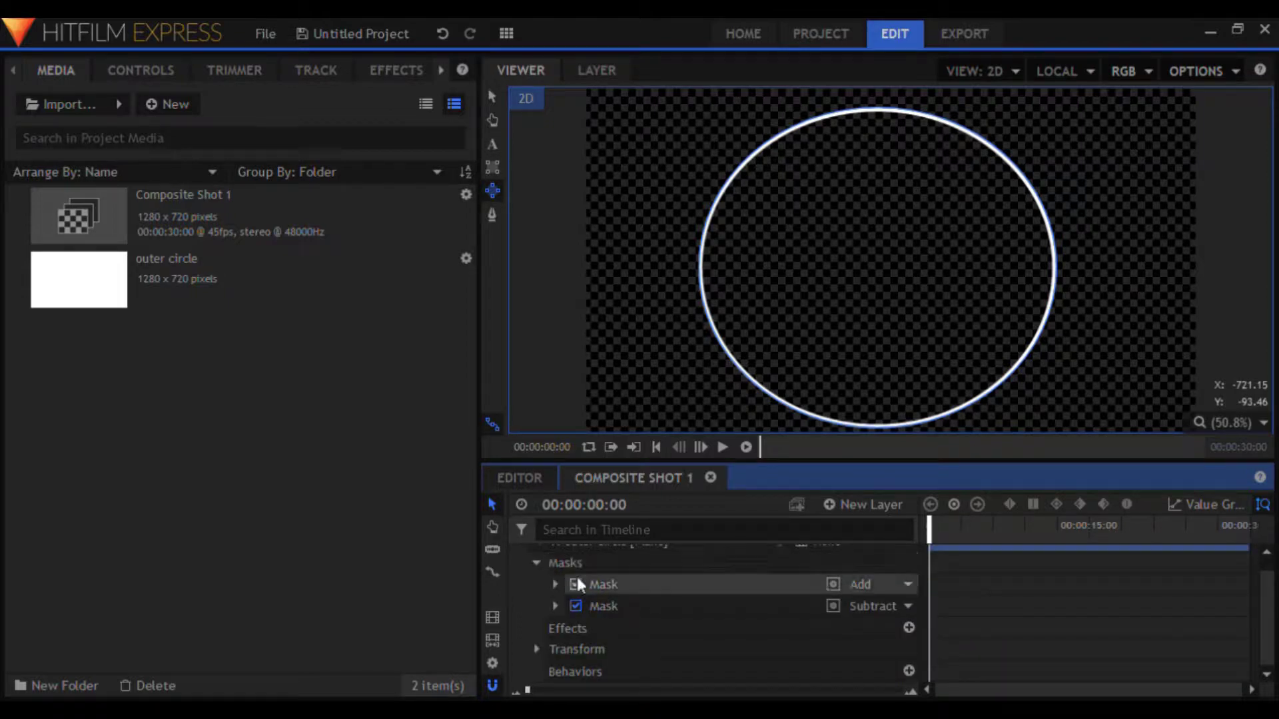
{"action": "left_click", "coordinate": [535, 564]}
{"action": "left_click", "coordinate": [518, 555]}
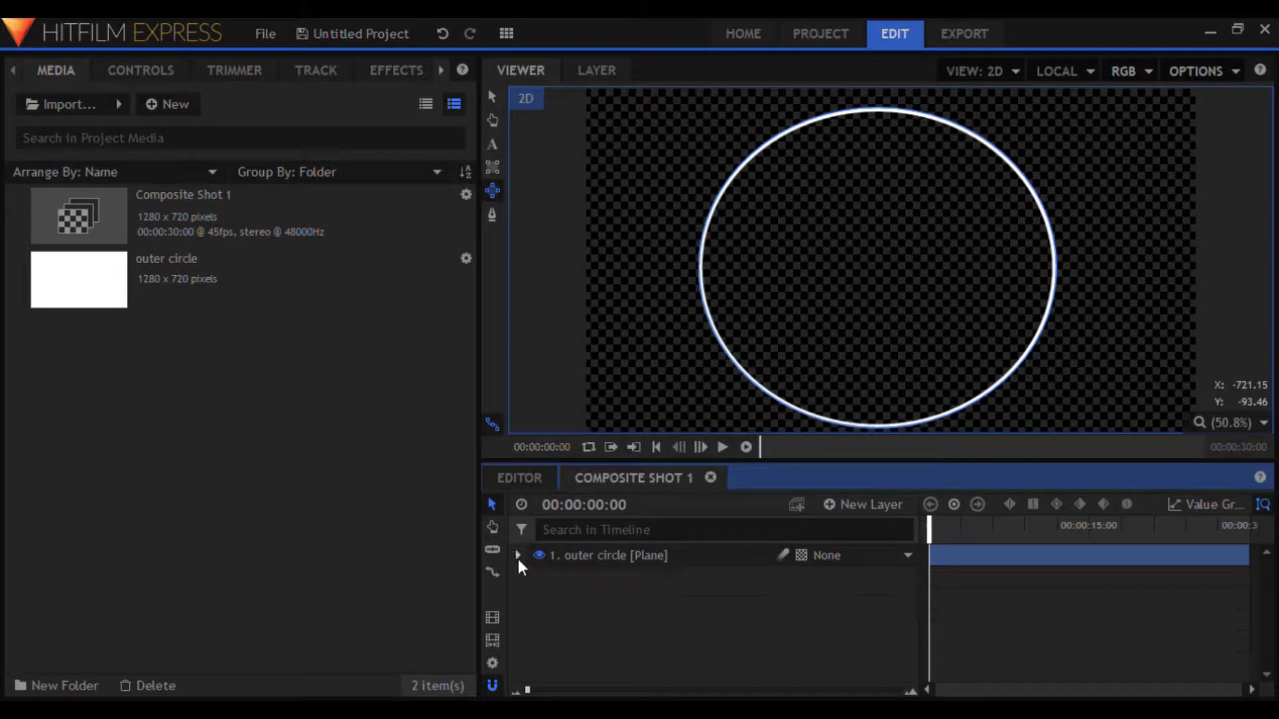
Step: Add a white plane named second circle and give it a smaller elliptical mask centred inside the outer ring
{"action": "left_click", "coordinate": [694, 475]}
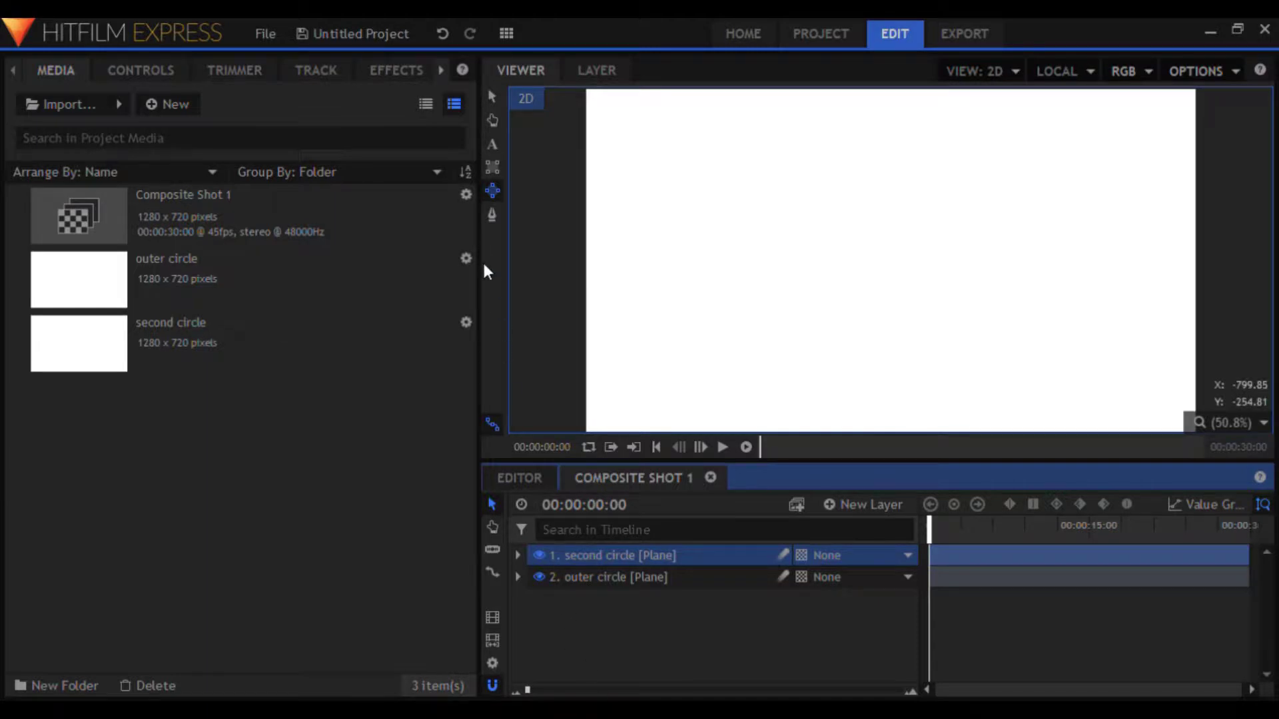
{"action": "left_click", "coordinate": [538, 555]}
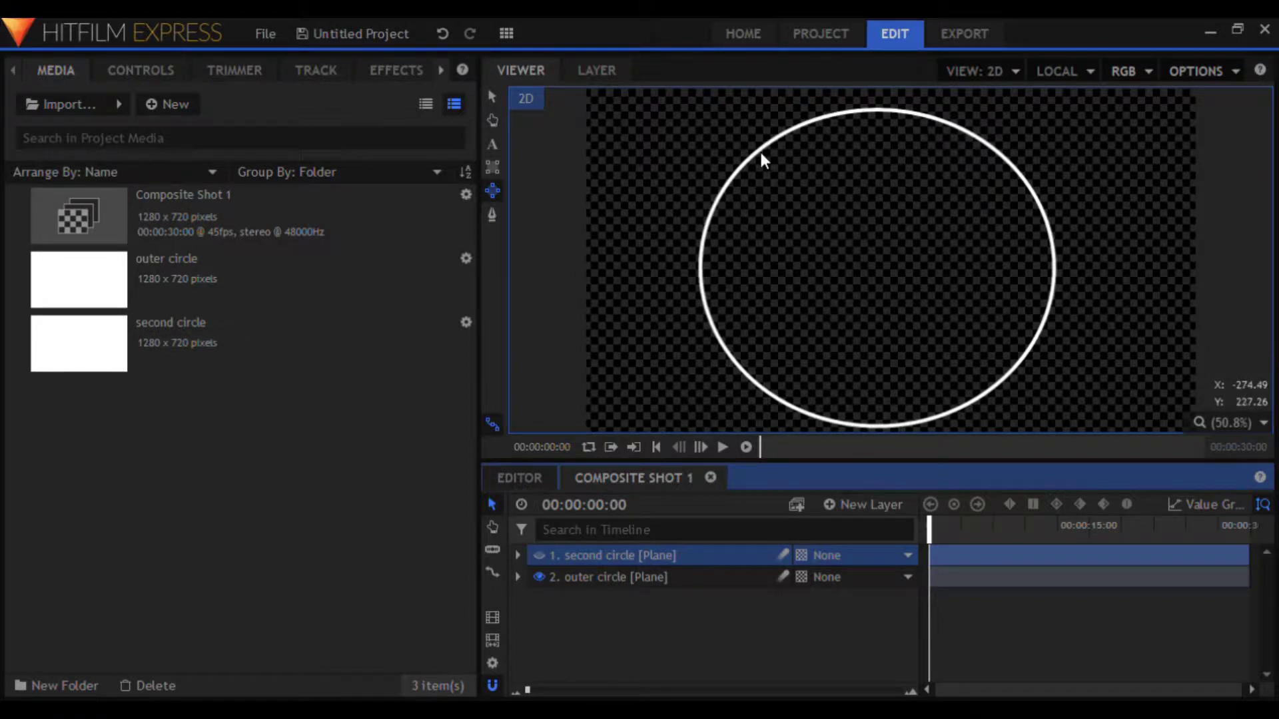
{"action": "left_click_drag", "start_coordinate": [762, 152], "coordinate": [1078, 439]}
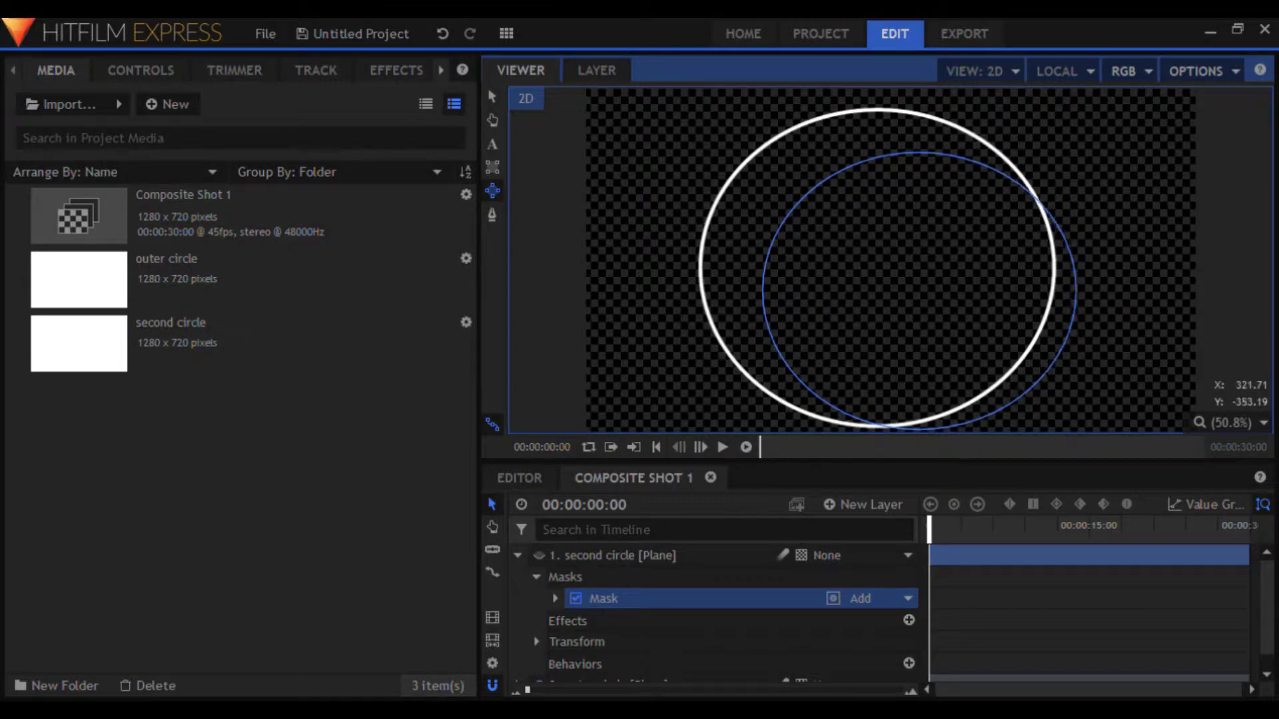
{"action": "left_click", "coordinate": [492, 97]}
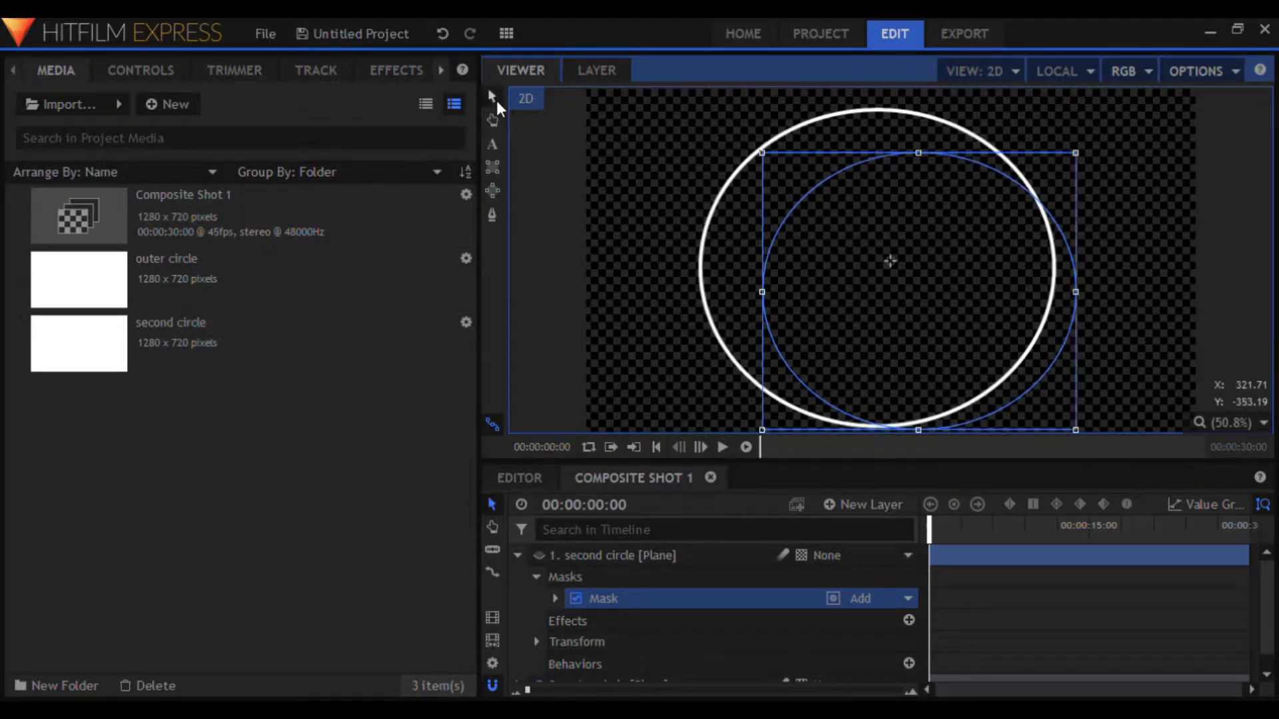
{"action": "left_click_drag", "start_coordinate": [891, 219], "coordinate": [849, 200]}
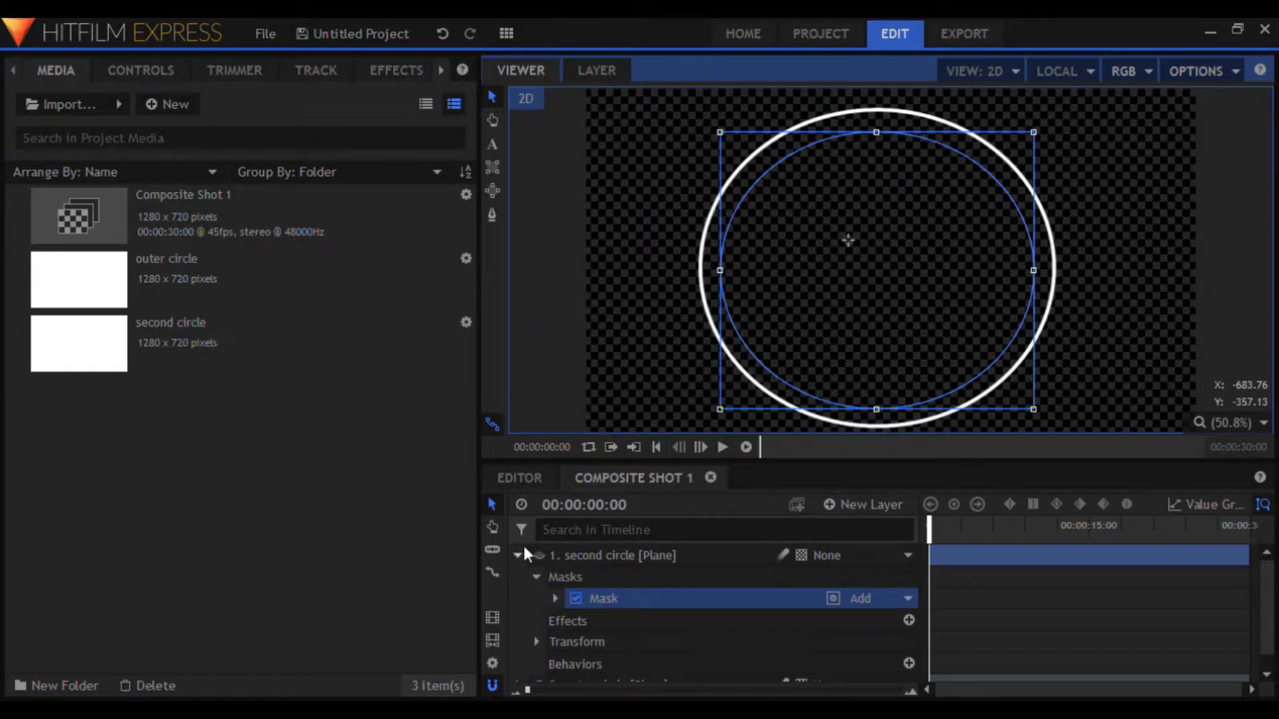
Step: Show the second circle layer and duplicate its mask as Subtract with a negative expansion, leaving a thin ring
{"action": "left_click", "coordinate": [540, 556]}
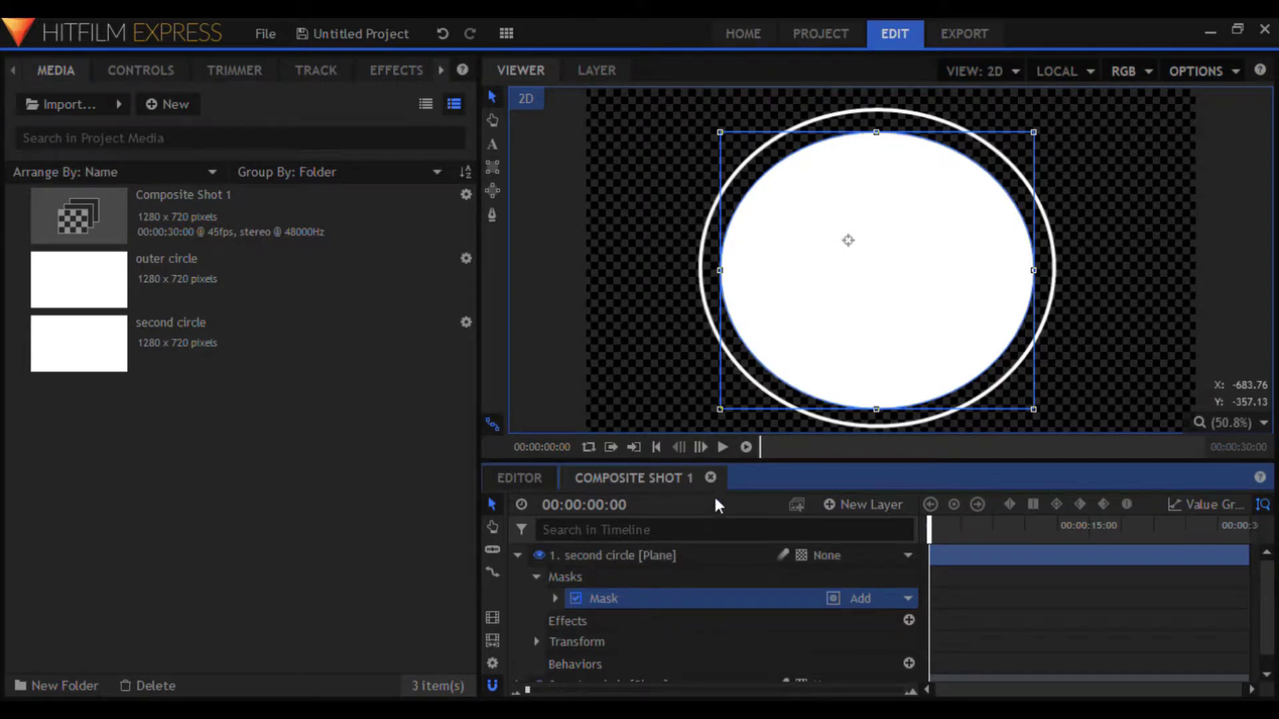
{"action": "key", "text": "ctrl+d"}
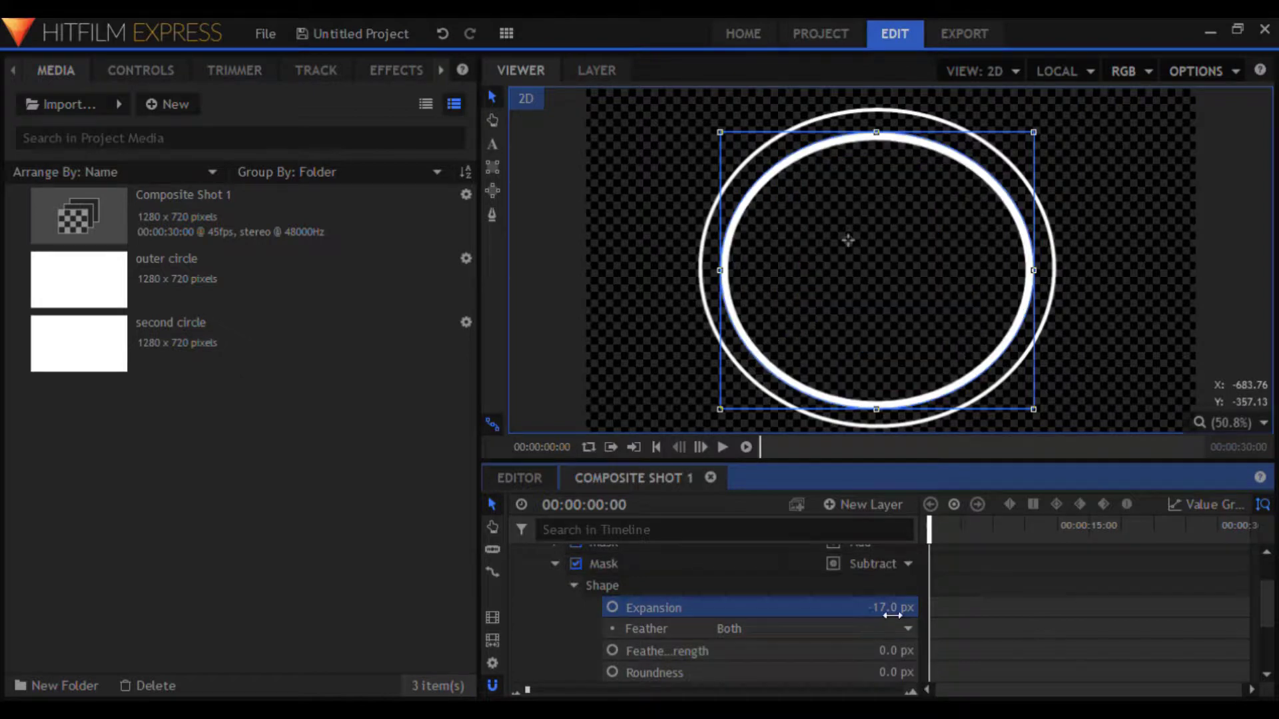
{"action": "mouse_move", "coordinate": [892, 607]}
{"action": "left_mouse_down"}
{"action": "mouse_move", "coordinate": [922, 608]}
{"action": "mouse_move", "coordinate": [894, 610]}
{"action": "left_mouse_up"}
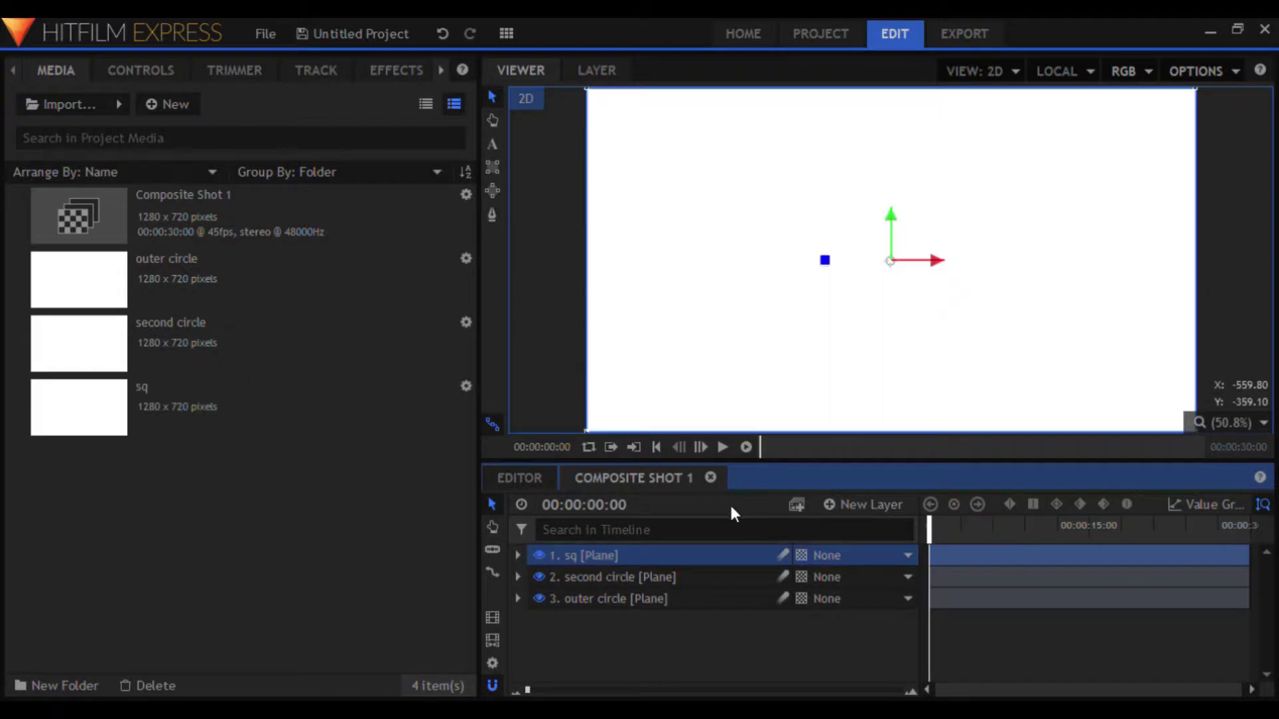
Step: Draw a square mask on the sq plane with its corners meeting the inner ring, hiding the layer while drawing
{"action": "left_click", "coordinate": [494, 170]}
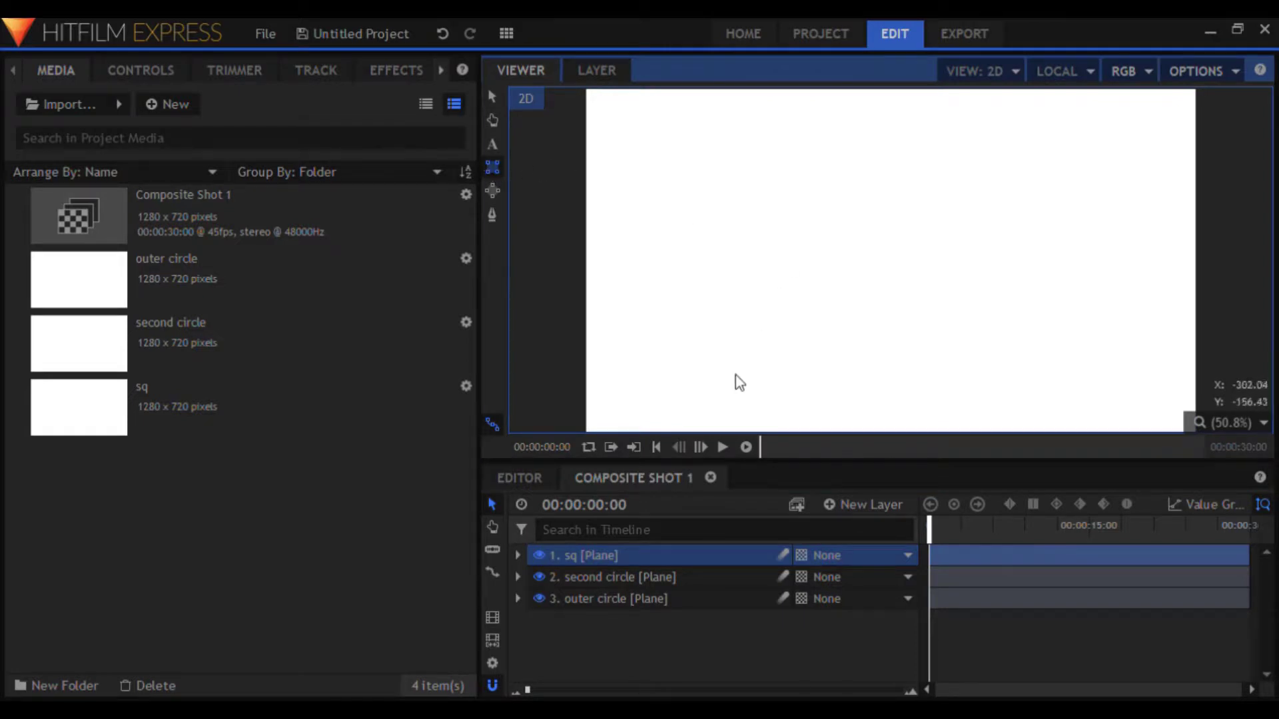
{"action": "left_click", "coordinate": [547, 555]}
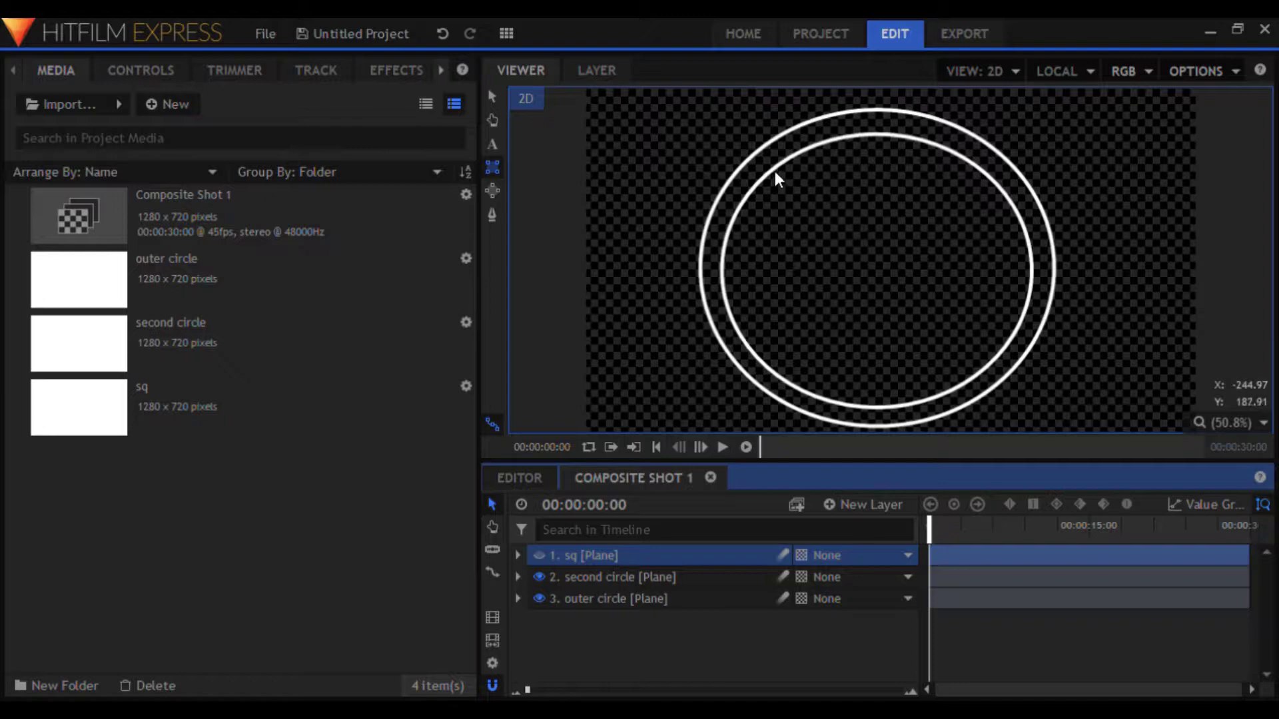
{"action": "left_click_drag", "start_coordinate": [773, 172], "coordinate": [979, 370]}
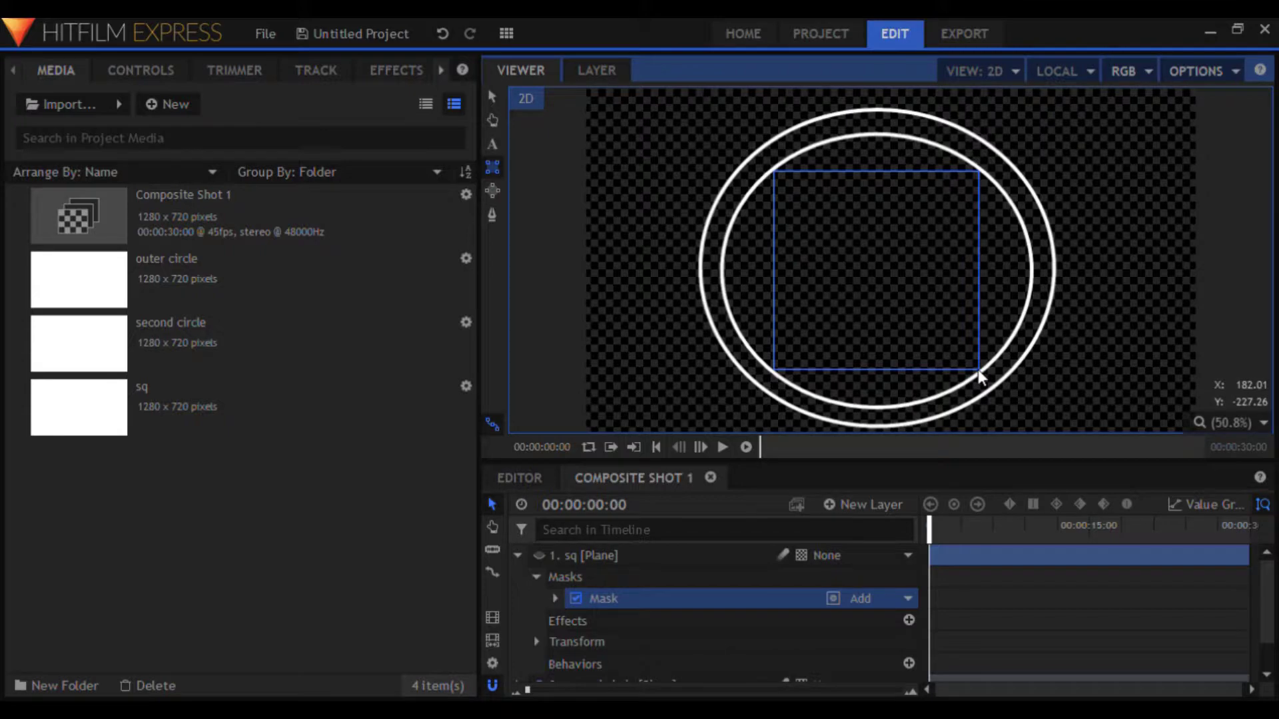
{"action": "left_click", "coordinate": [537, 556]}
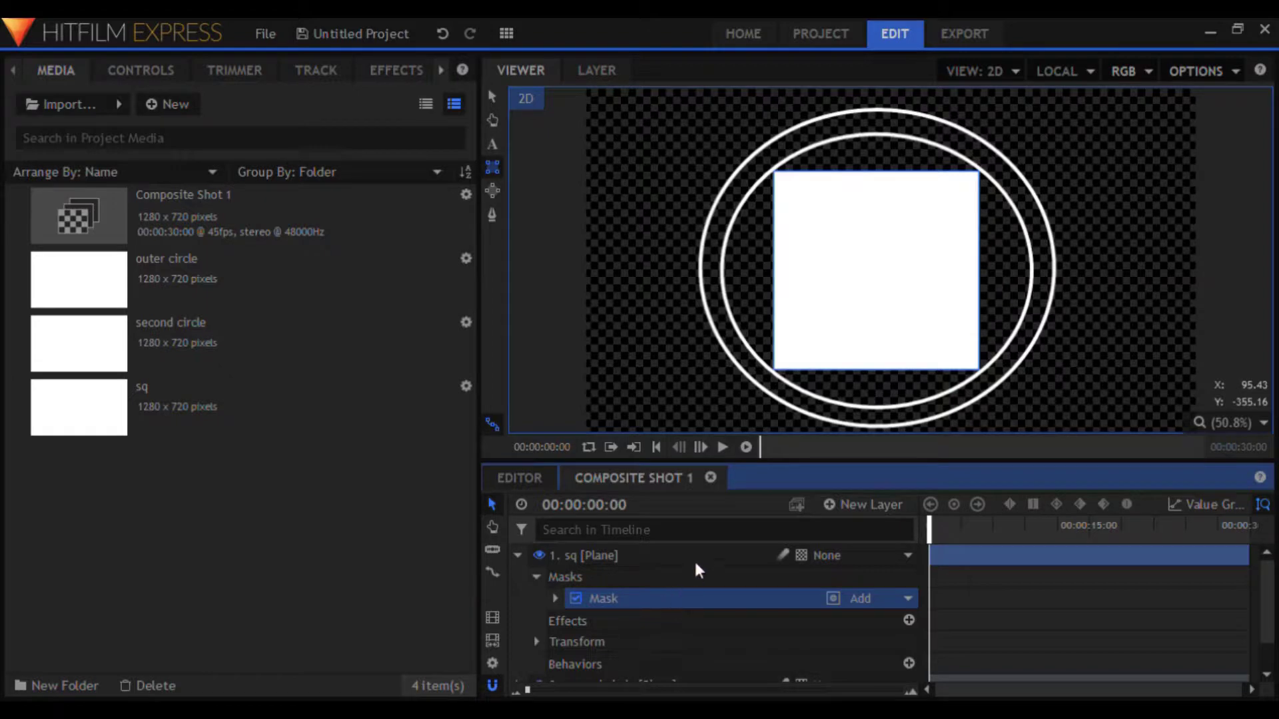
Step: Duplicate the square mask, set the copy to Subtract and expand its Shape properties
{"action": "key", "text": "ctrl+d"}
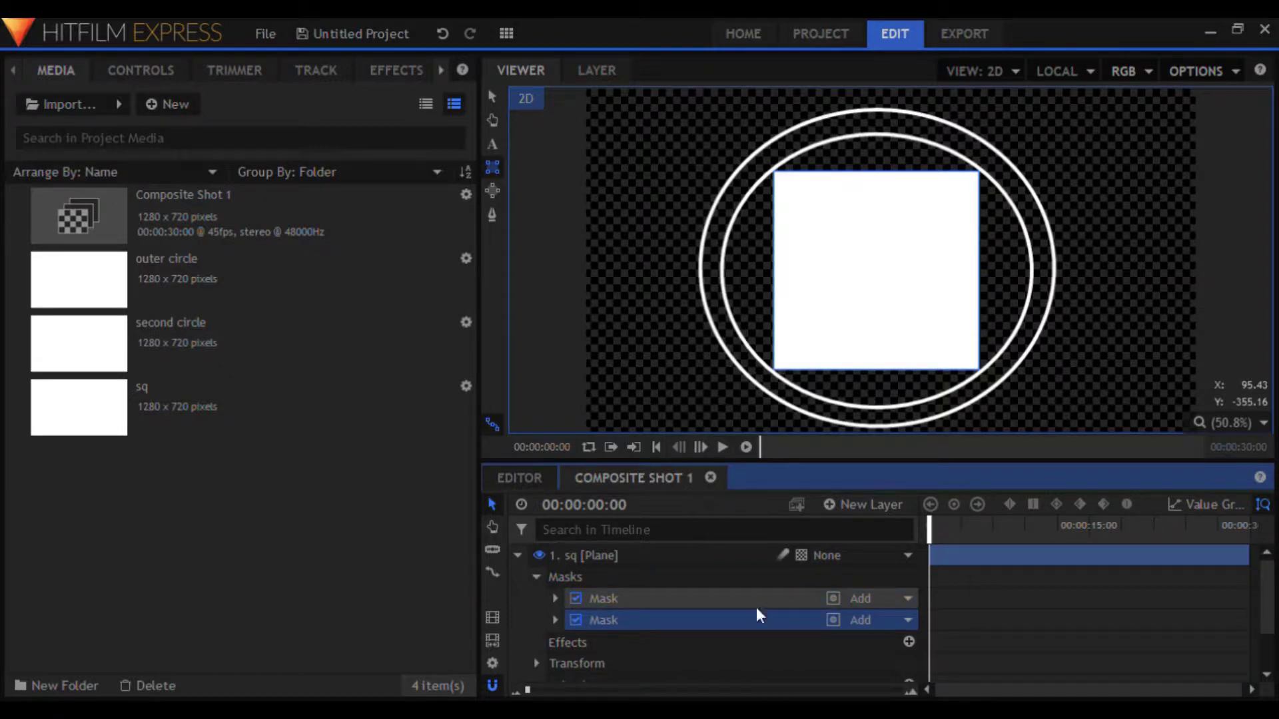
{"action": "left_click", "coordinate": [902, 602]}
{"action": "left_click", "coordinate": [897, 606]}
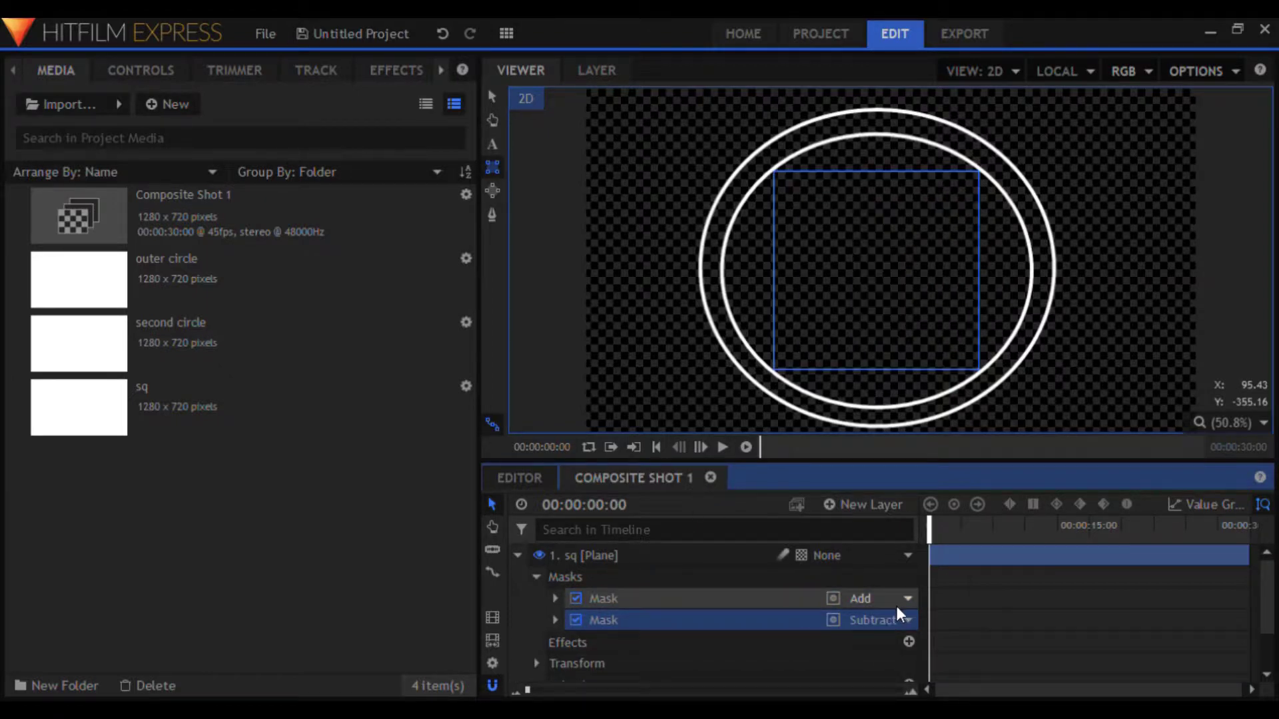
{"action": "left_click", "coordinate": [555, 623]}
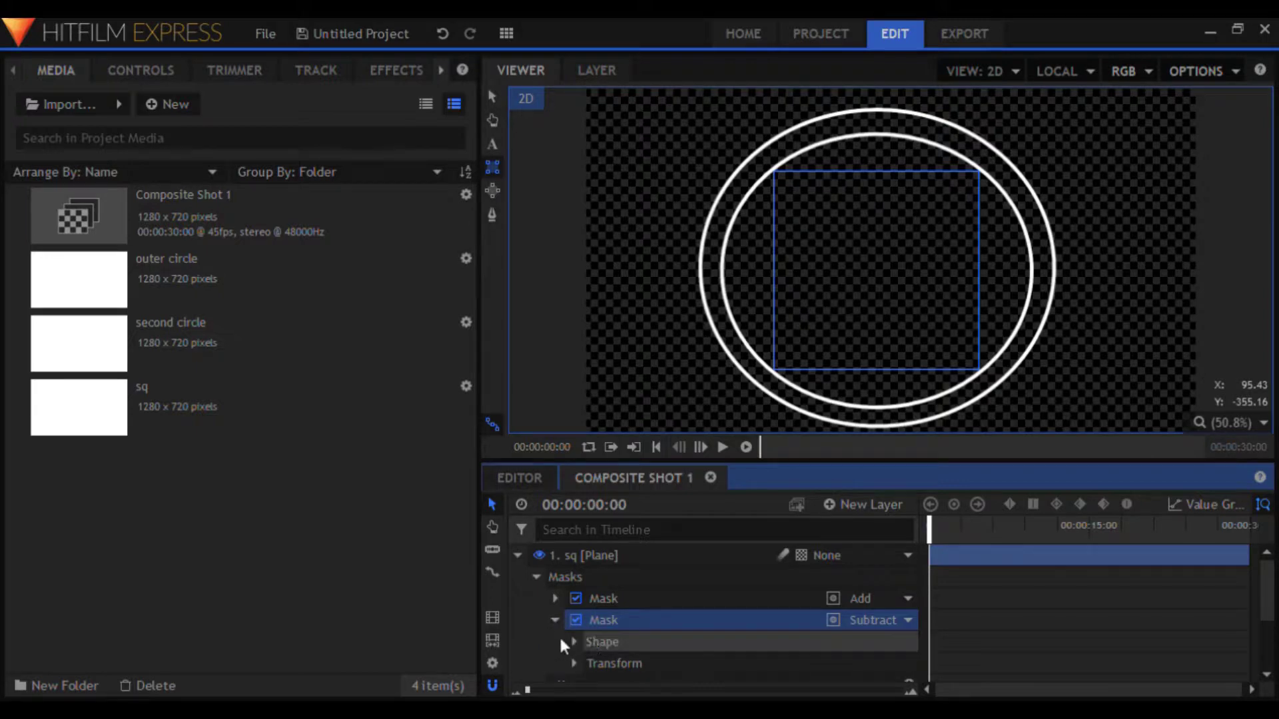
{"action": "left_click", "coordinate": [574, 640]}
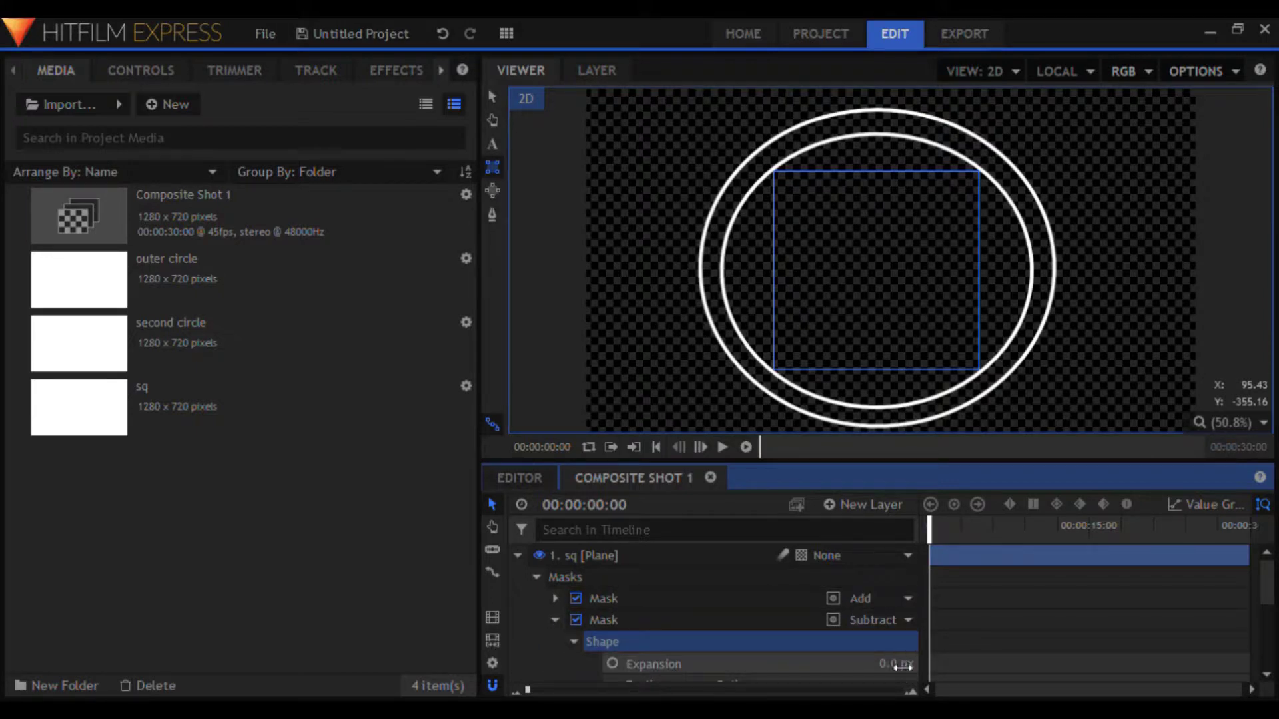
Step: Try expansion values of -8, 0, -9 and 5 px on the subtracting square mask
{"action": "left_click_drag", "start_coordinate": [895, 664], "coordinate": [888, 664]}
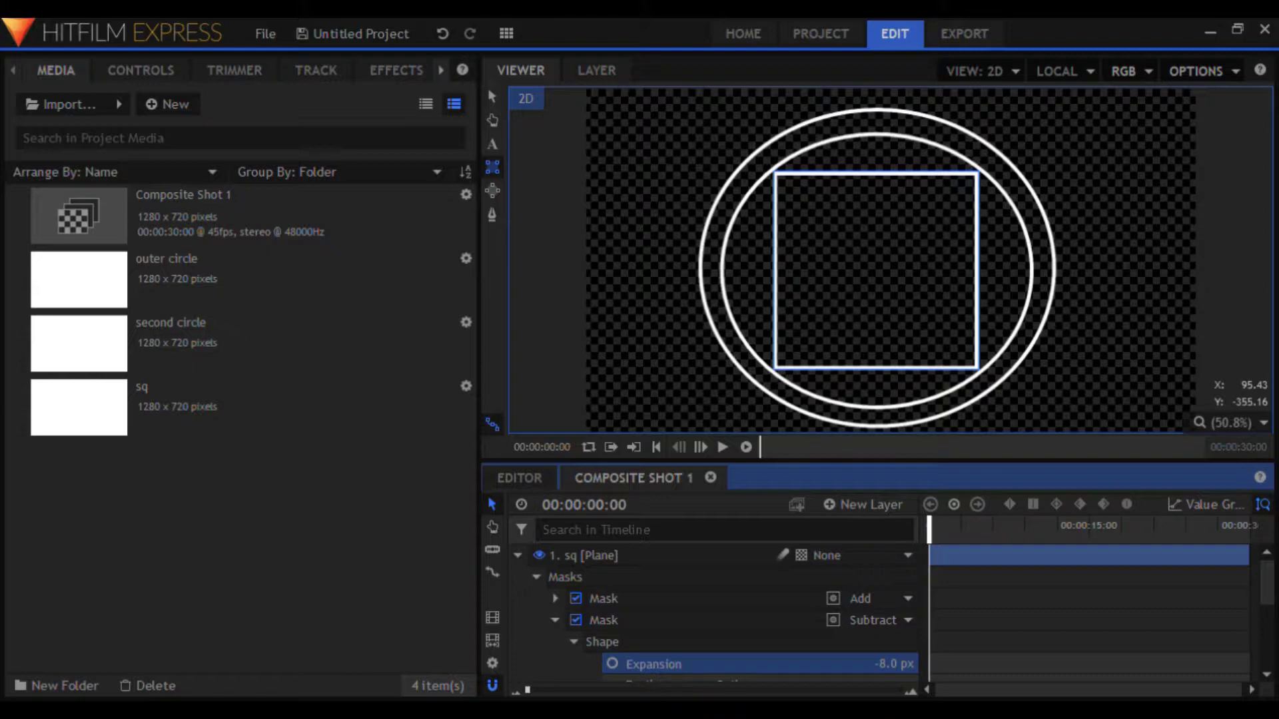
{"action": "left_click_drag", "start_coordinate": [889, 664], "coordinate": [895, 664]}
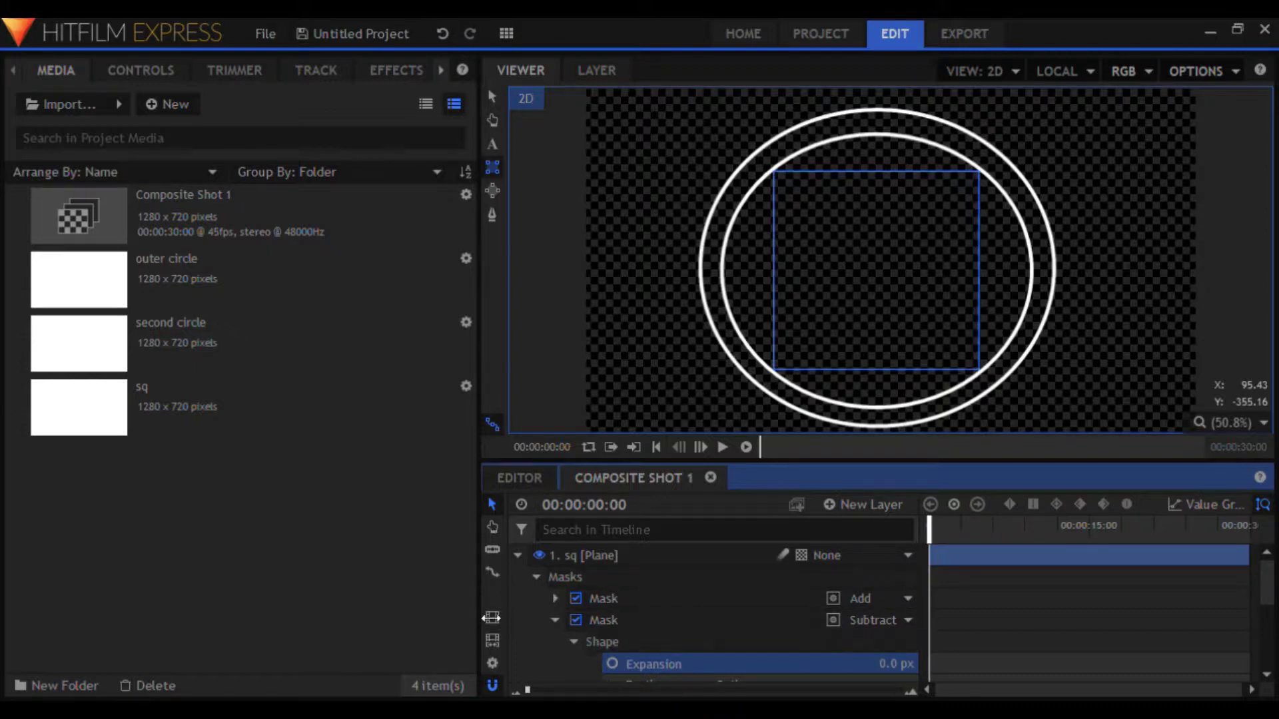
{"action": "left_click_drag", "start_coordinate": [889, 664], "coordinate": [882, 664]}
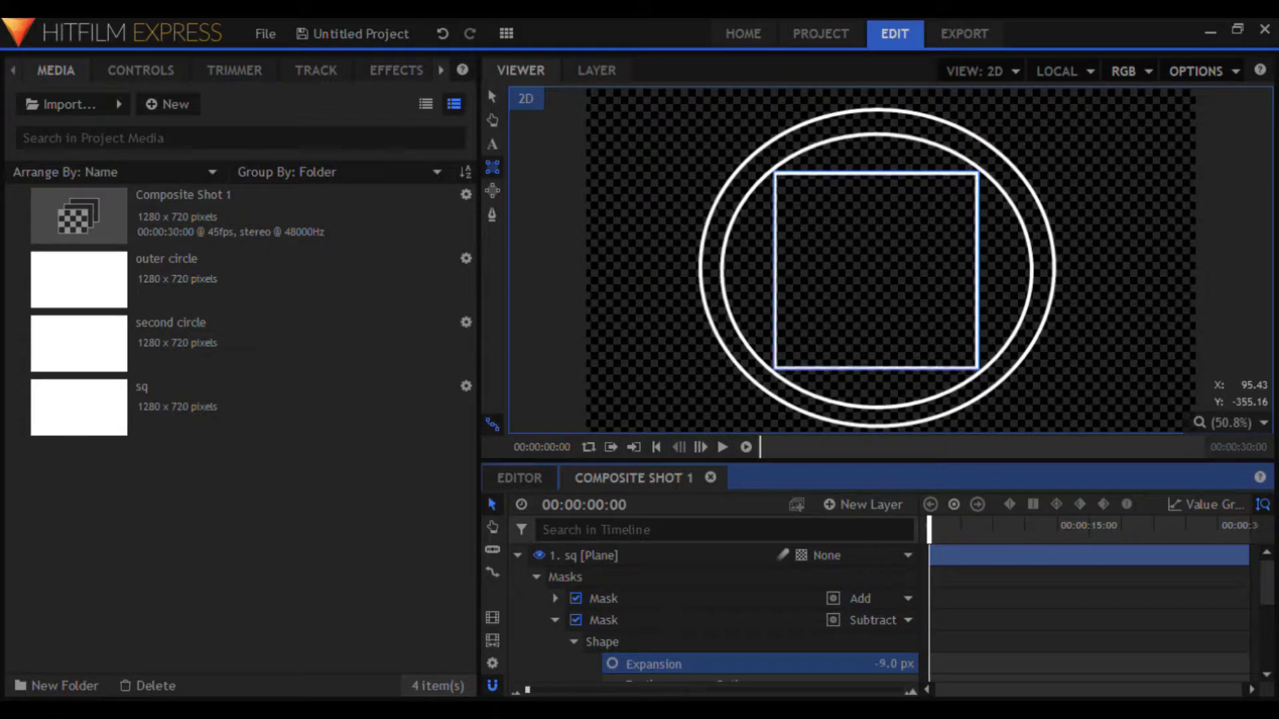
{"action": "left_click", "coordinate": [890, 664]}
{"action": "type", "text": "5"}
{"action": "key", "text": "Return"}
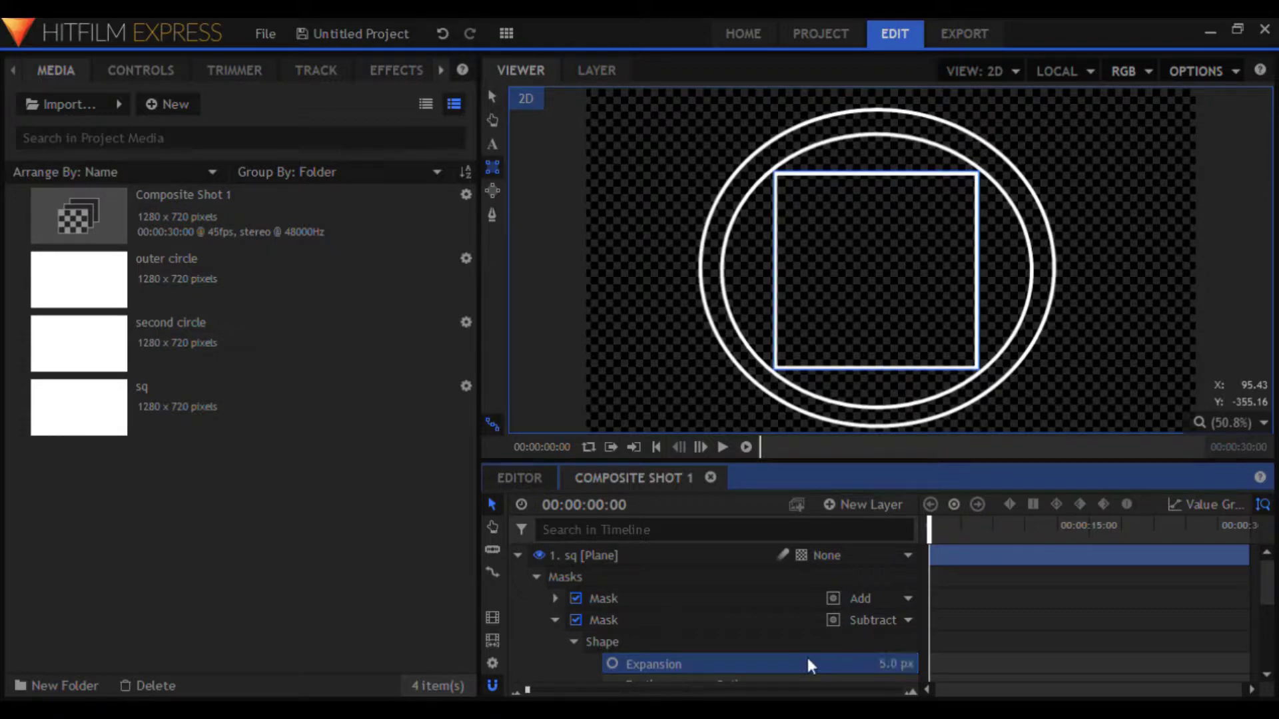
Step: Set the subtracting square mask's expansion to -5 px and collapse the sq layer
{"action": "left_click", "coordinate": [889, 664]}
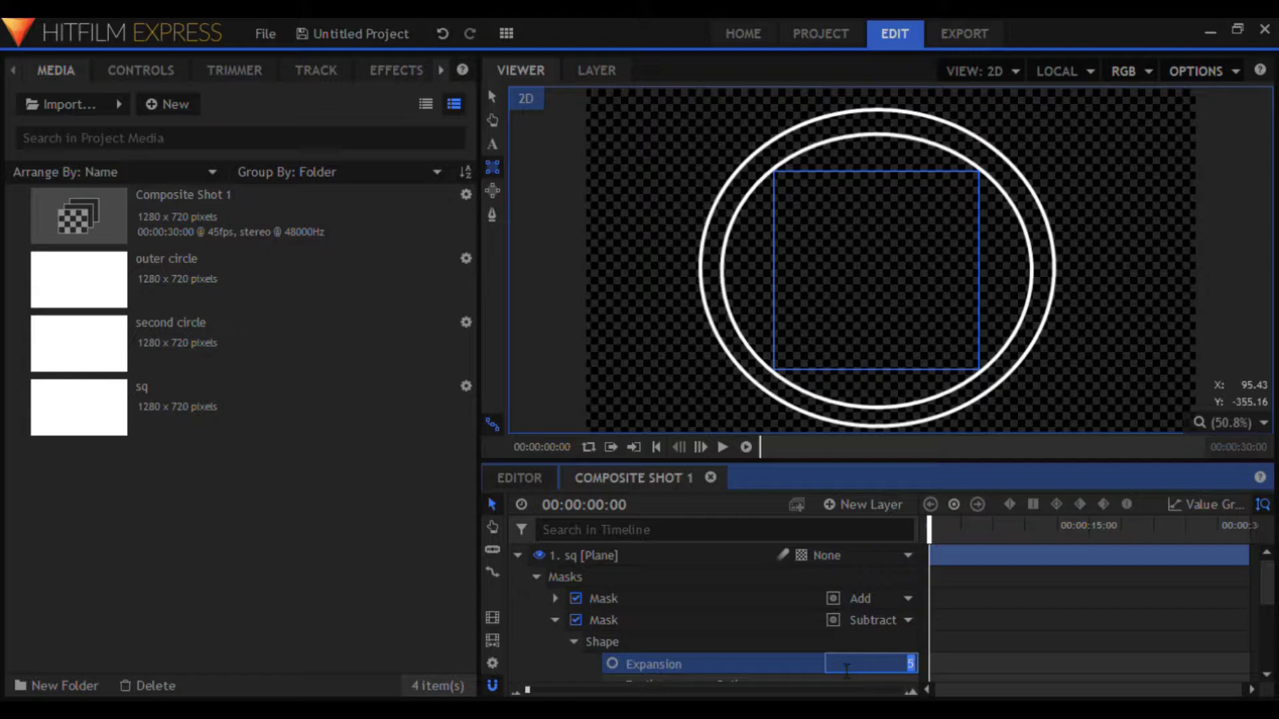
{"action": "type", "text": "-5"}
{"action": "key", "text": "Return"}
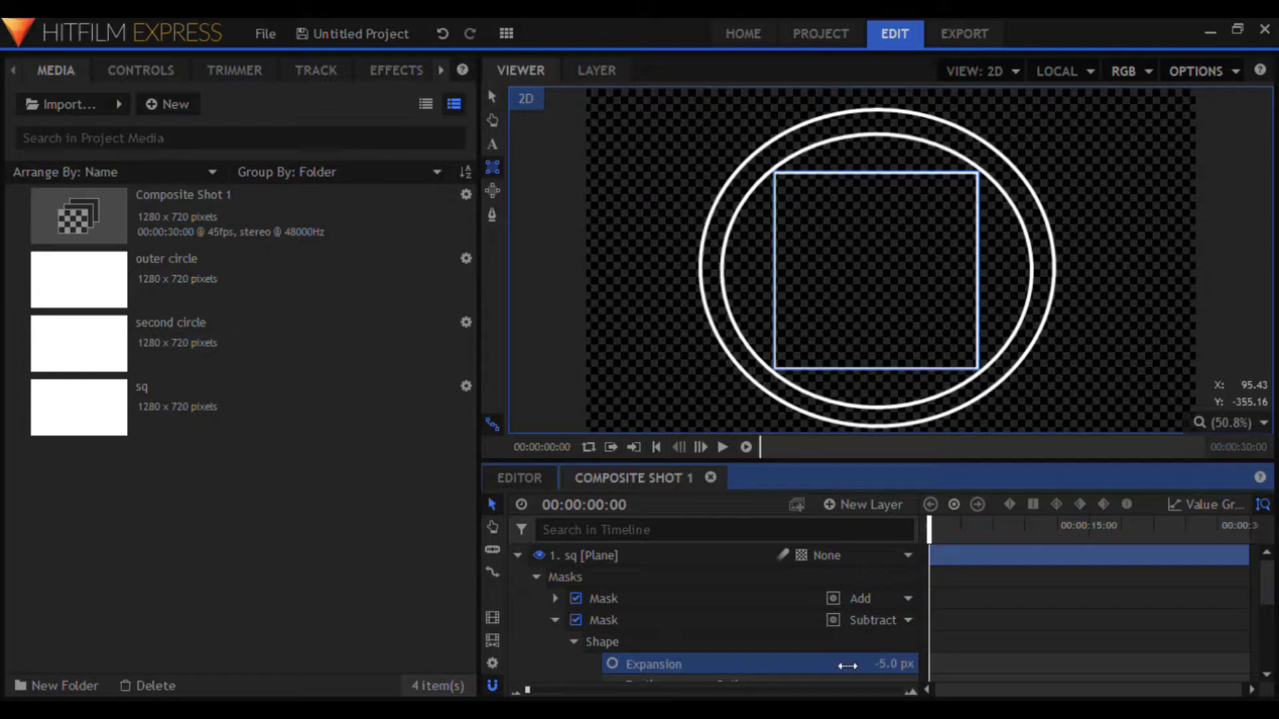
{"action": "left_click", "coordinate": [554, 621]}
{"action": "left_click", "coordinate": [517, 555]}
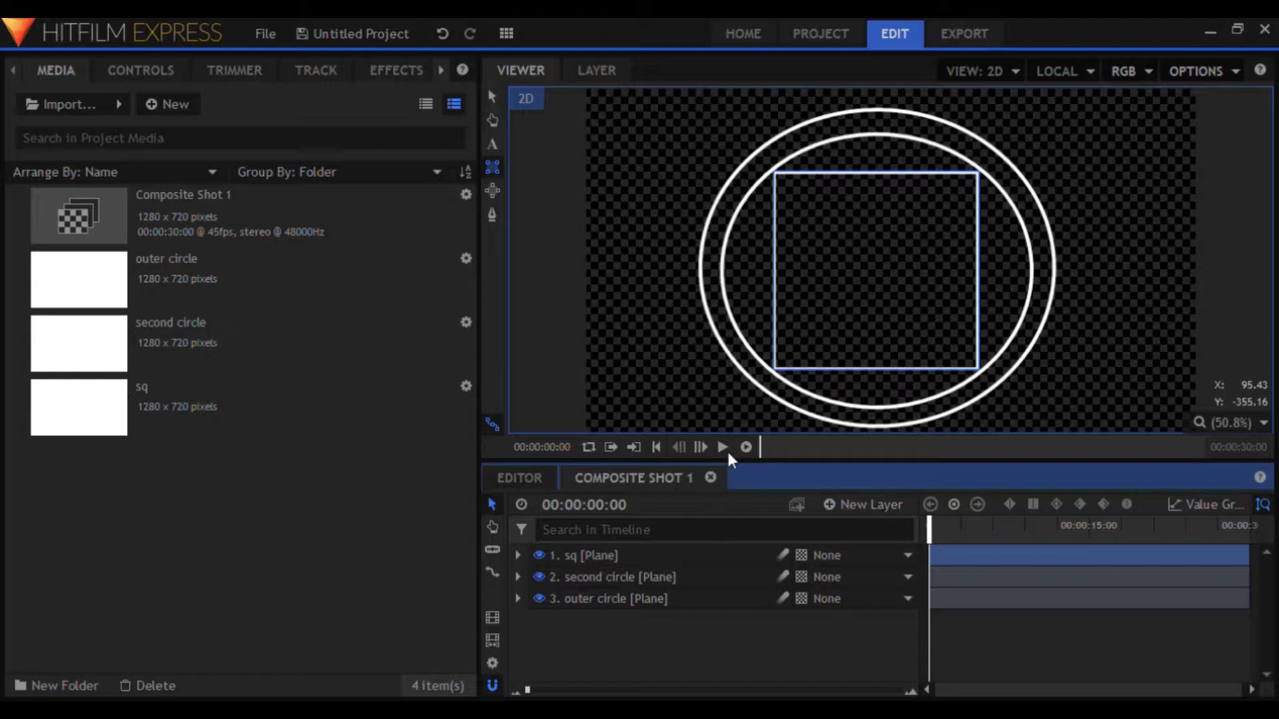
Step: Create a white plane named di and draw a four-point diamond mask touching the inner ring, hiding the layer while drawing
{"action": "key", "text": "Return"}
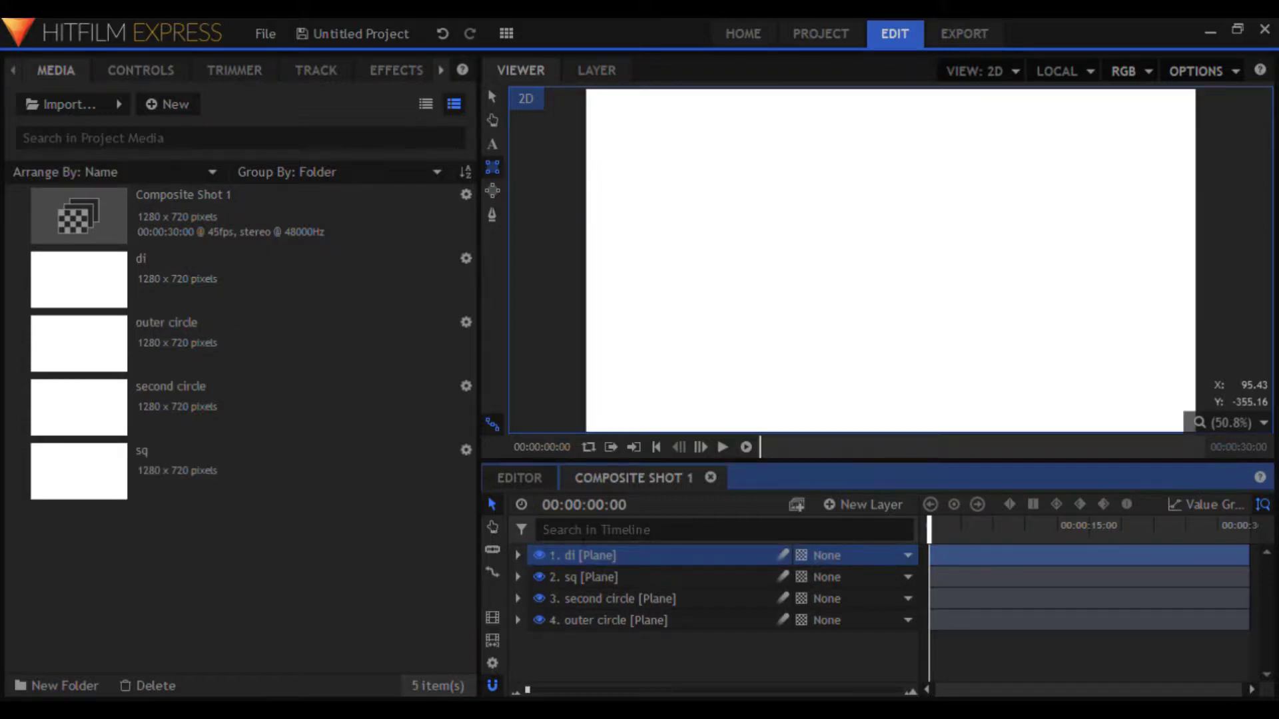
{"action": "left_click", "coordinate": [490, 216]}
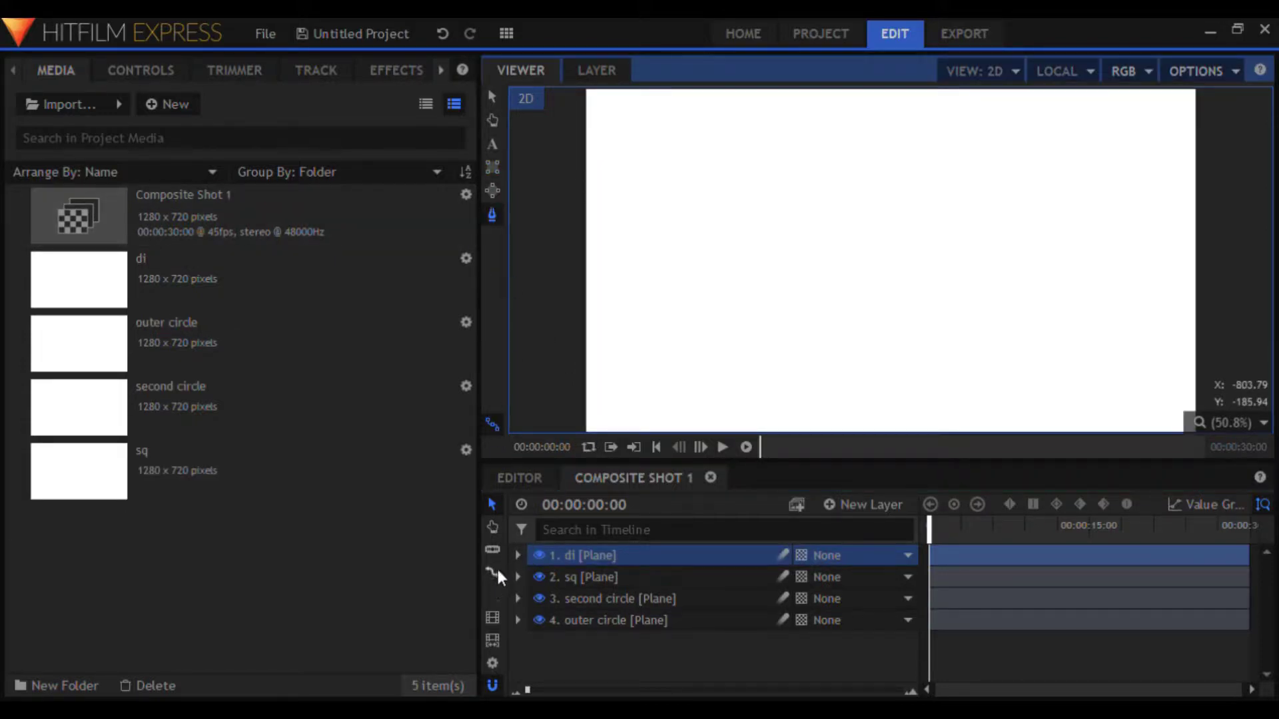
{"action": "left_click", "coordinate": [539, 557]}
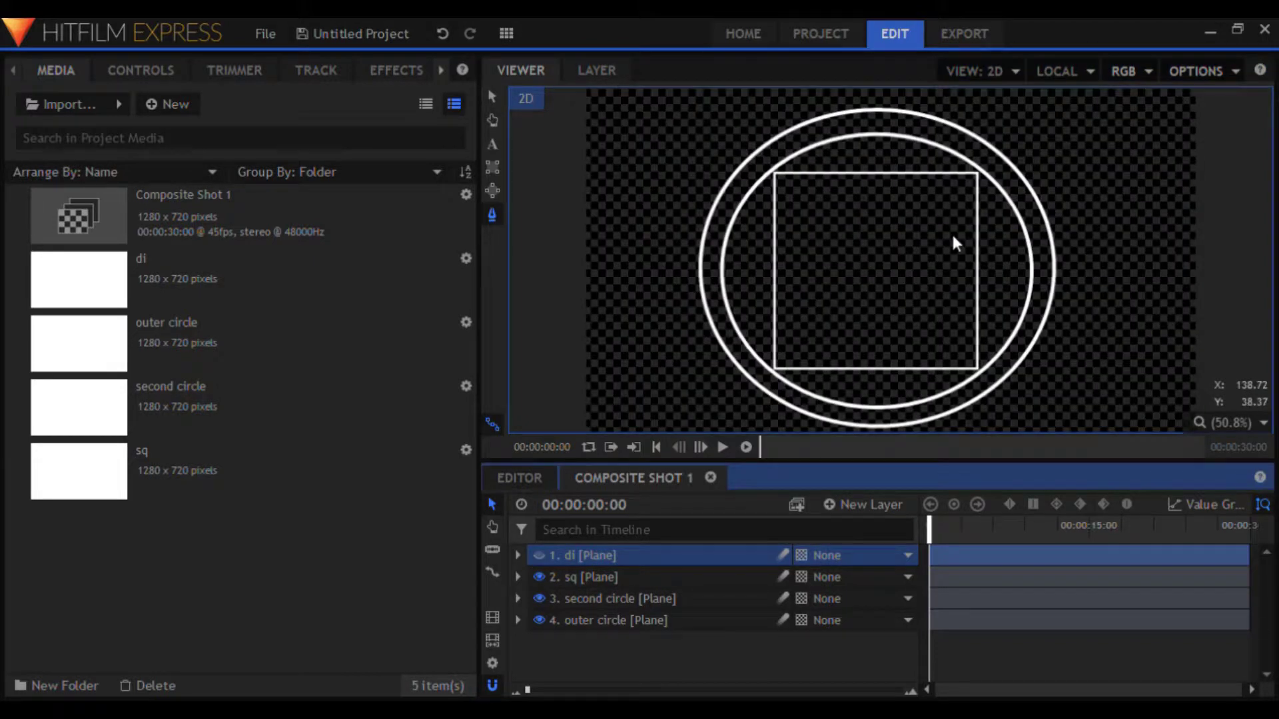
{"action": "left_click", "coordinate": [873, 137]}
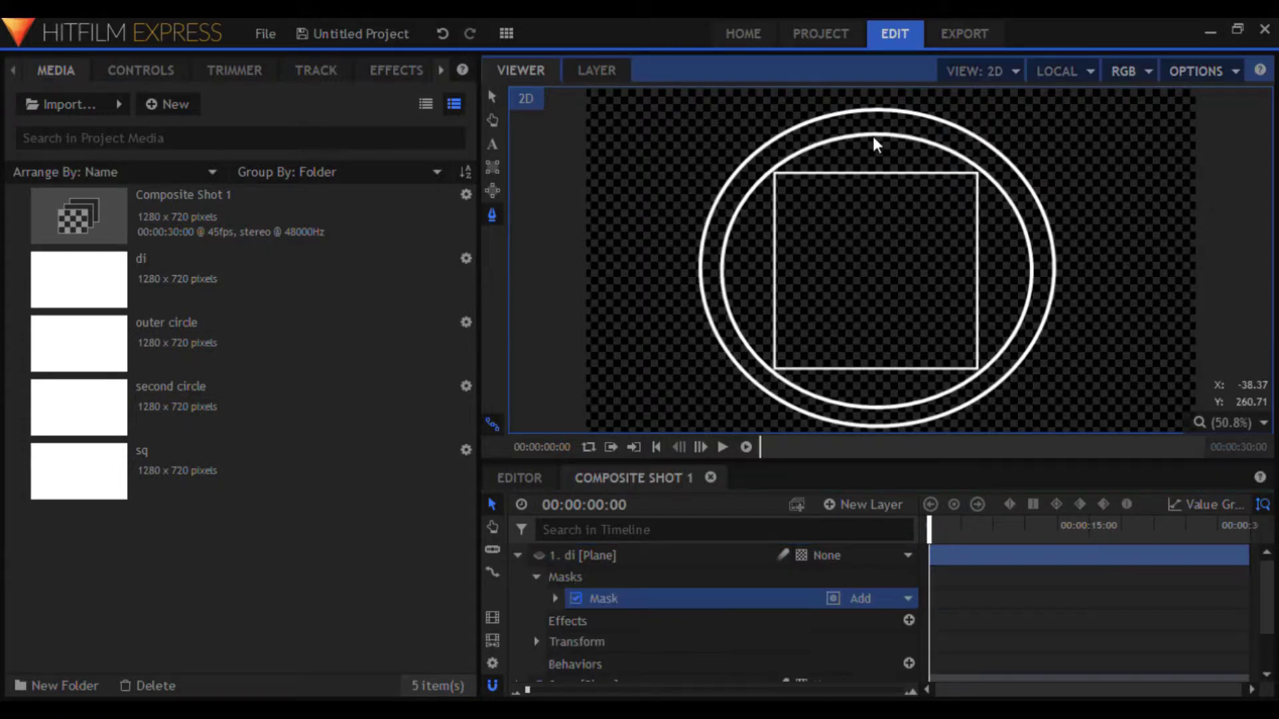
{"action": "left_click", "coordinate": [724, 276]}
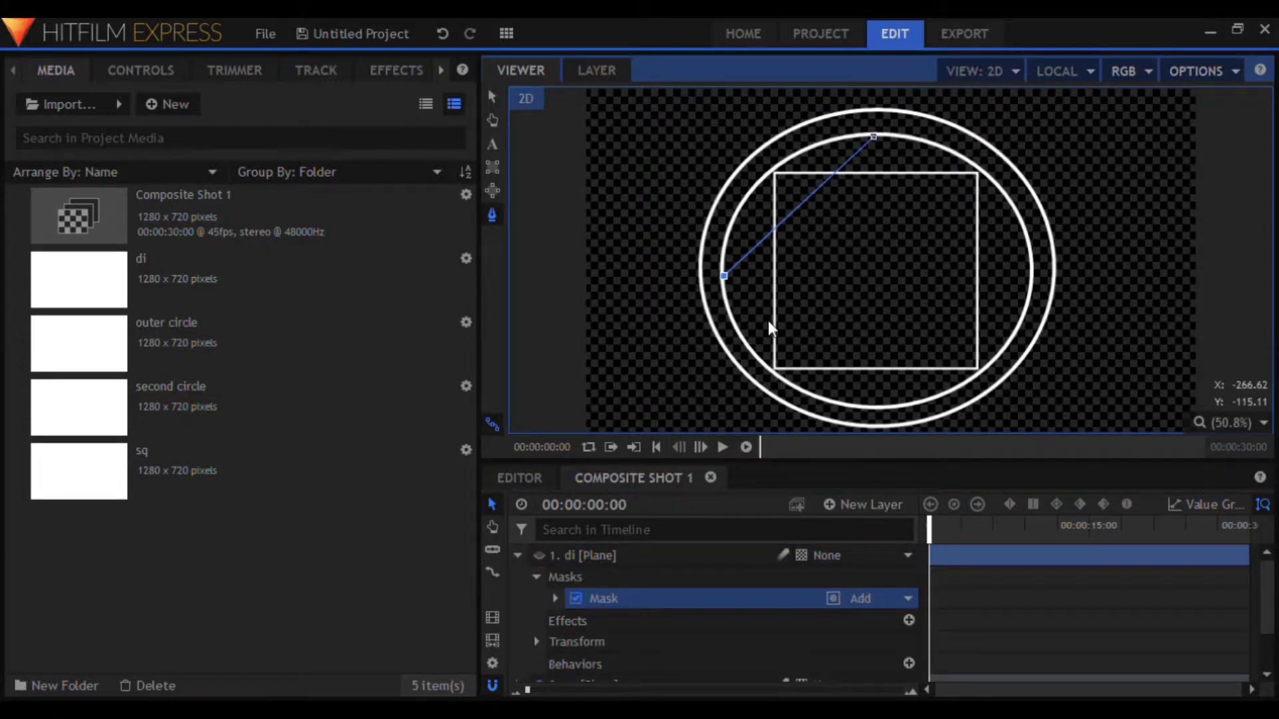
{"action": "left_click", "coordinate": [881, 405]}
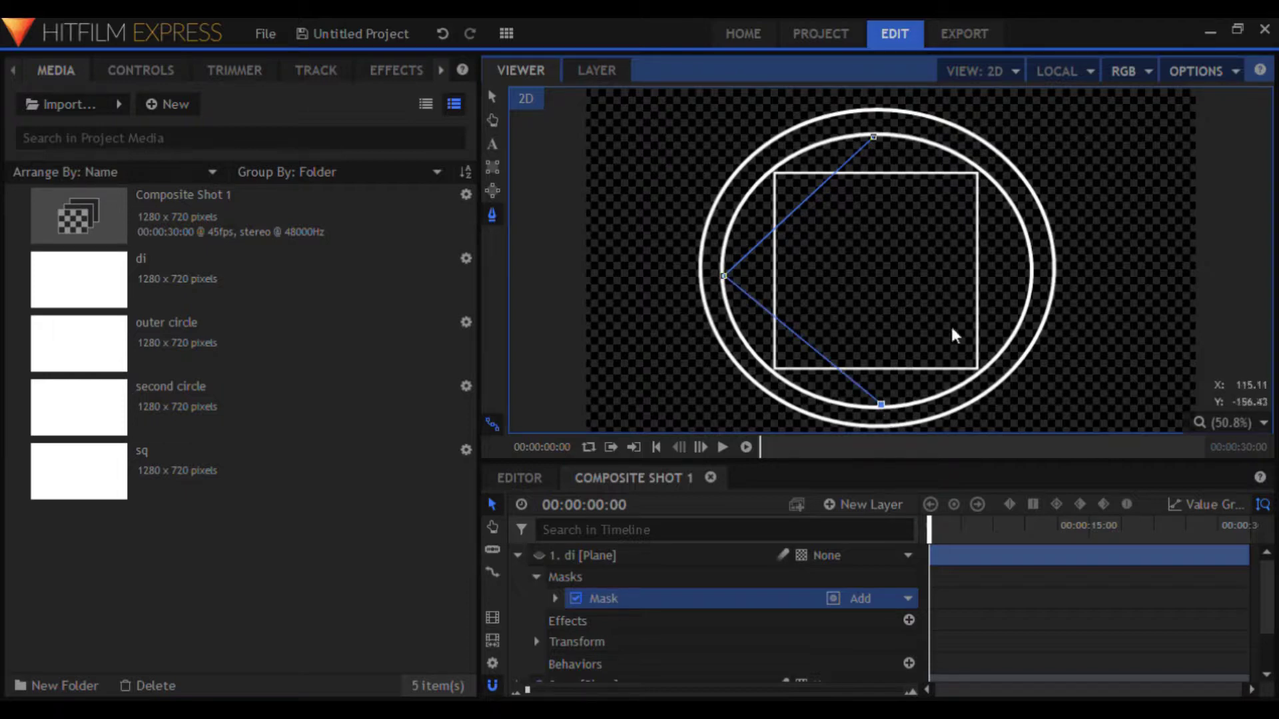
{"action": "left_click", "coordinate": [1029, 266]}
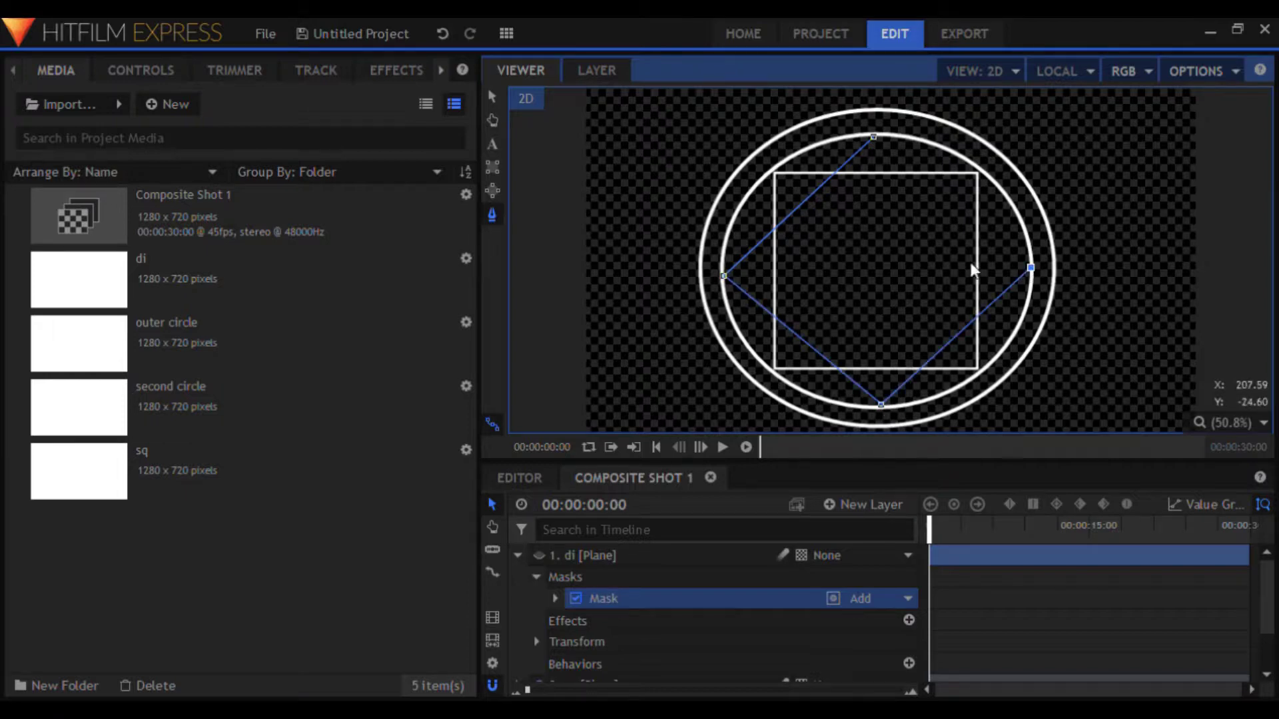
{"action": "left_click", "coordinate": [879, 143]}
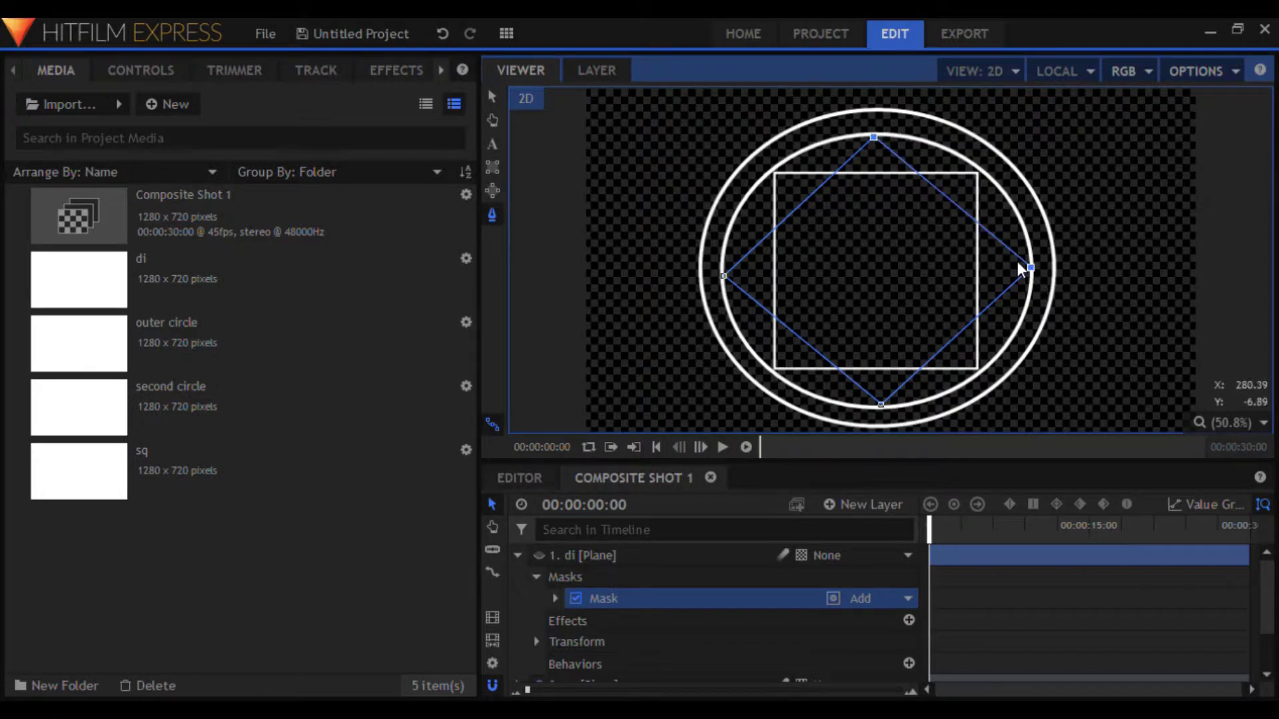
{"action": "left_click", "coordinate": [542, 555]}
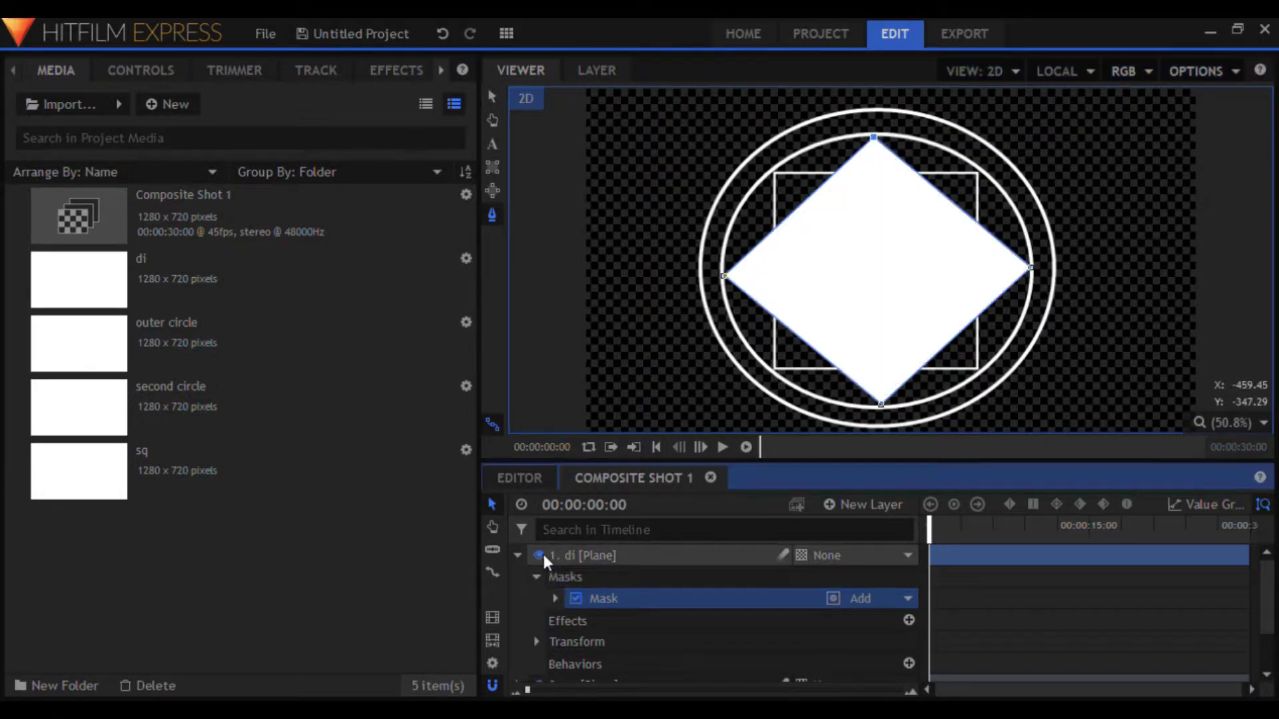
{"action": "left_click", "coordinate": [555, 599]}
{"action": "left_click", "coordinate": [573, 621]}
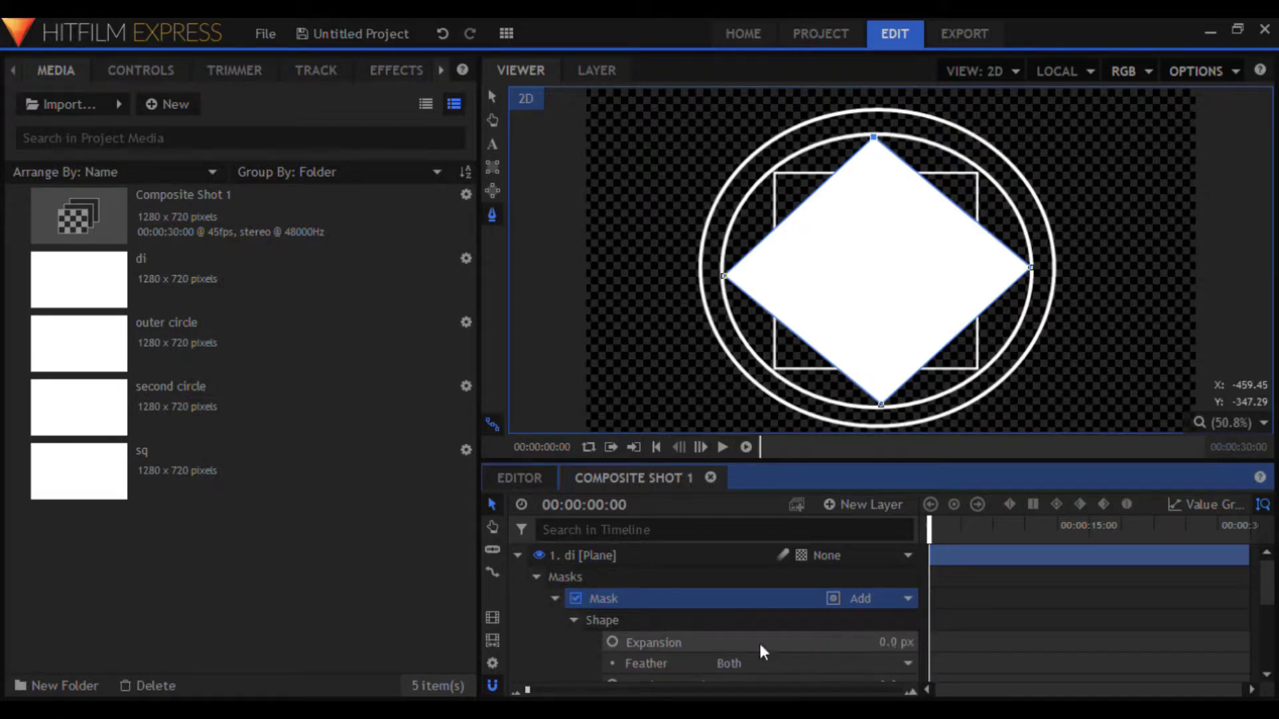
{"action": "left_click", "coordinate": [574, 620]}
{"action": "left_click", "coordinate": [556, 599]}
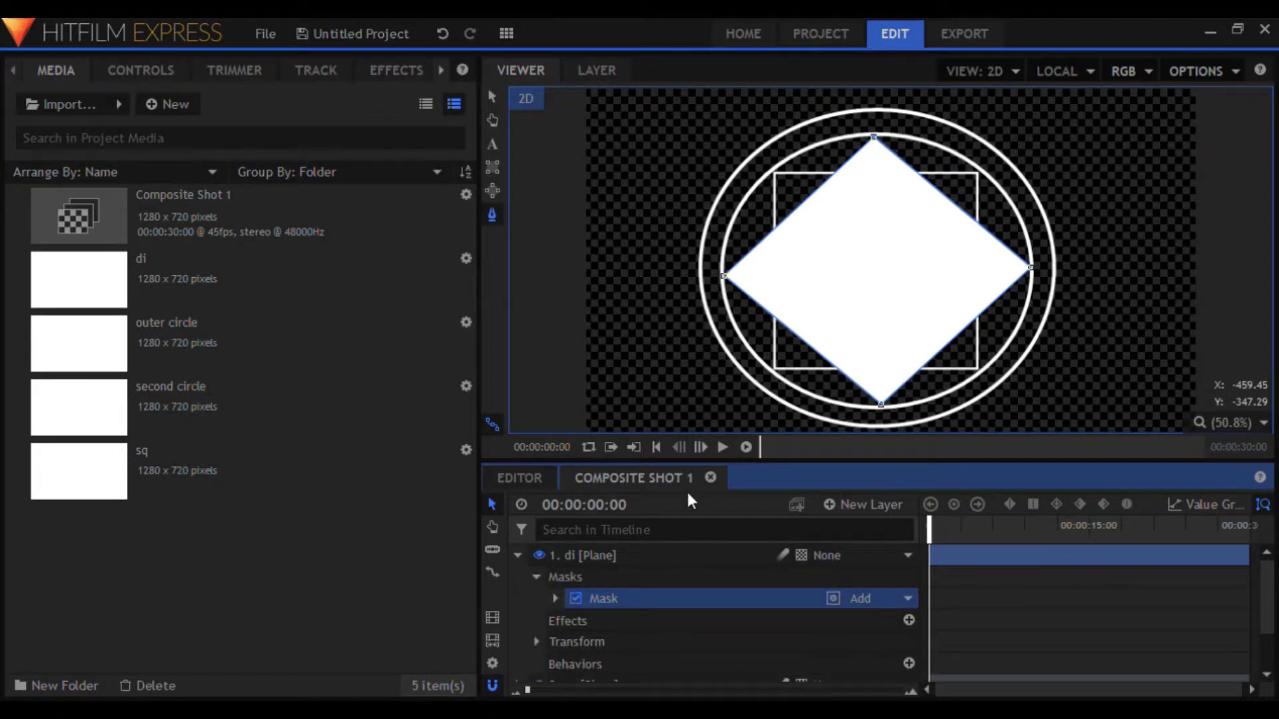
Step: Duplicate the diamond mask, set the copy to Subtract with an expansion of -5 px, and collapse the di layer
{"action": "key", "text": "ctrl+d"}
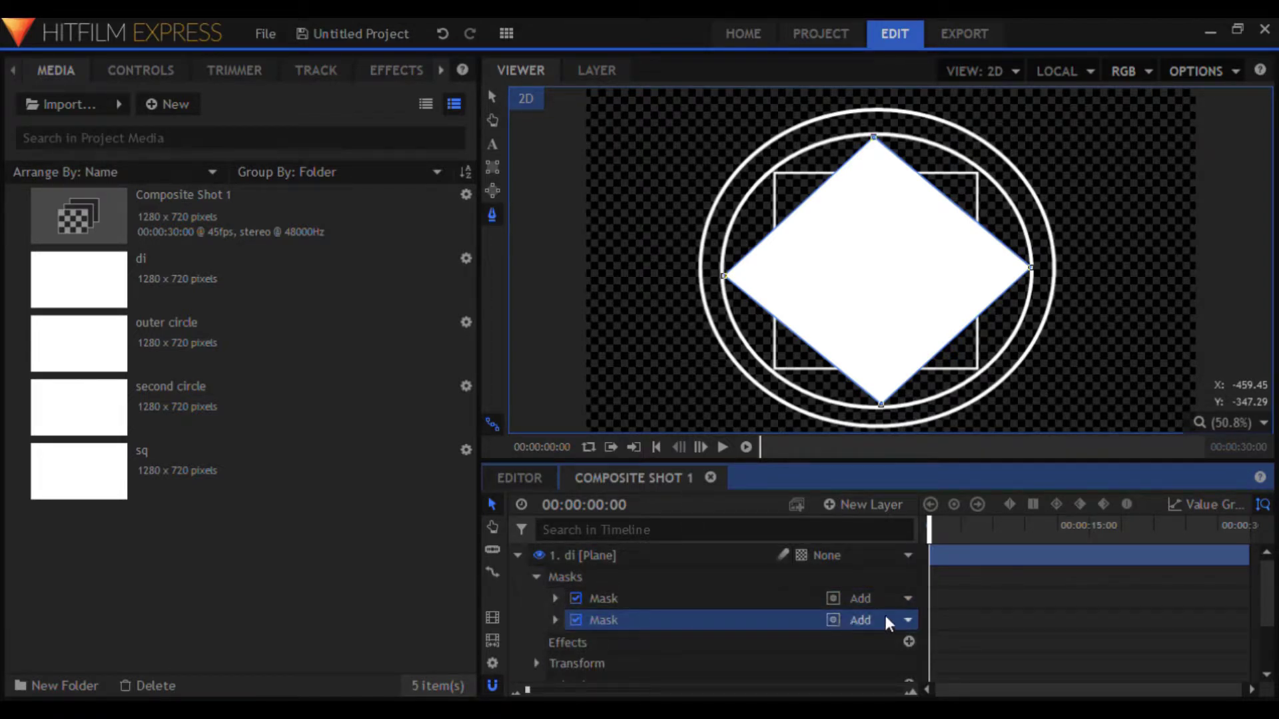
{"action": "left_click", "coordinate": [902, 600]}
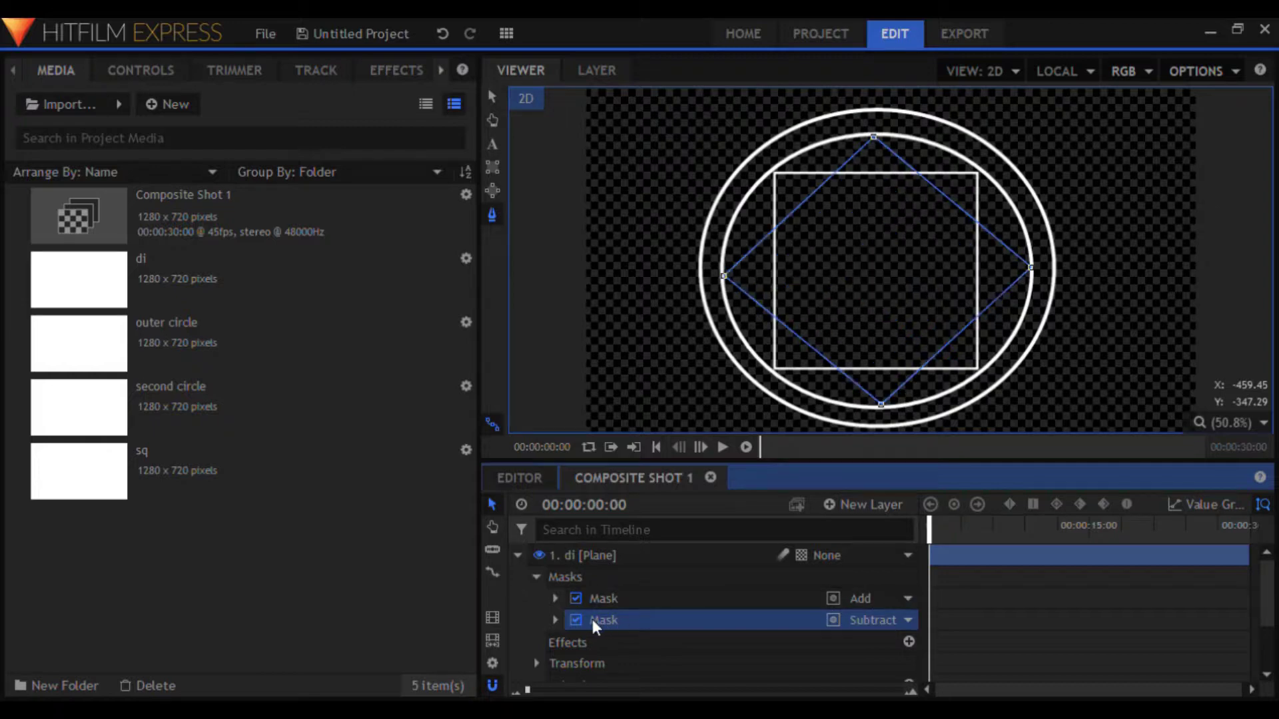
{"action": "left_click", "coordinate": [560, 619]}
{"action": "left_click", "coordinate": [573, 640]}
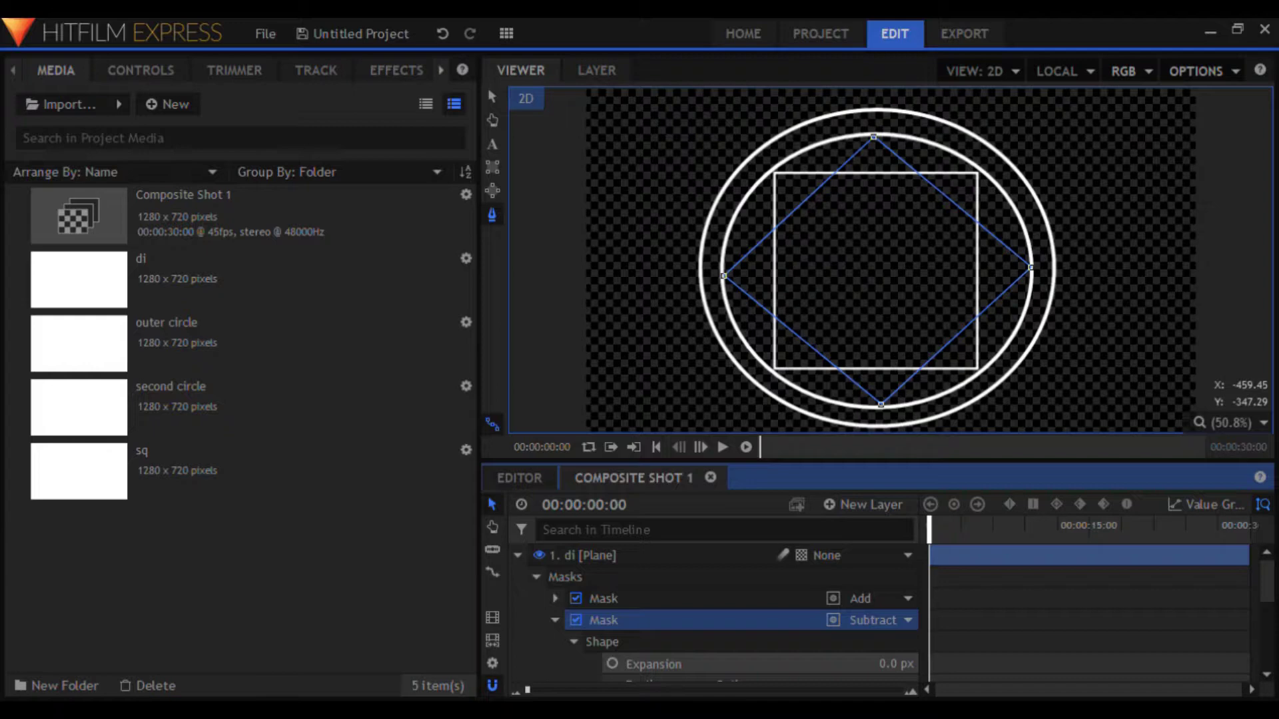
{"action": "left_click", "coordinate": [893, 664]}
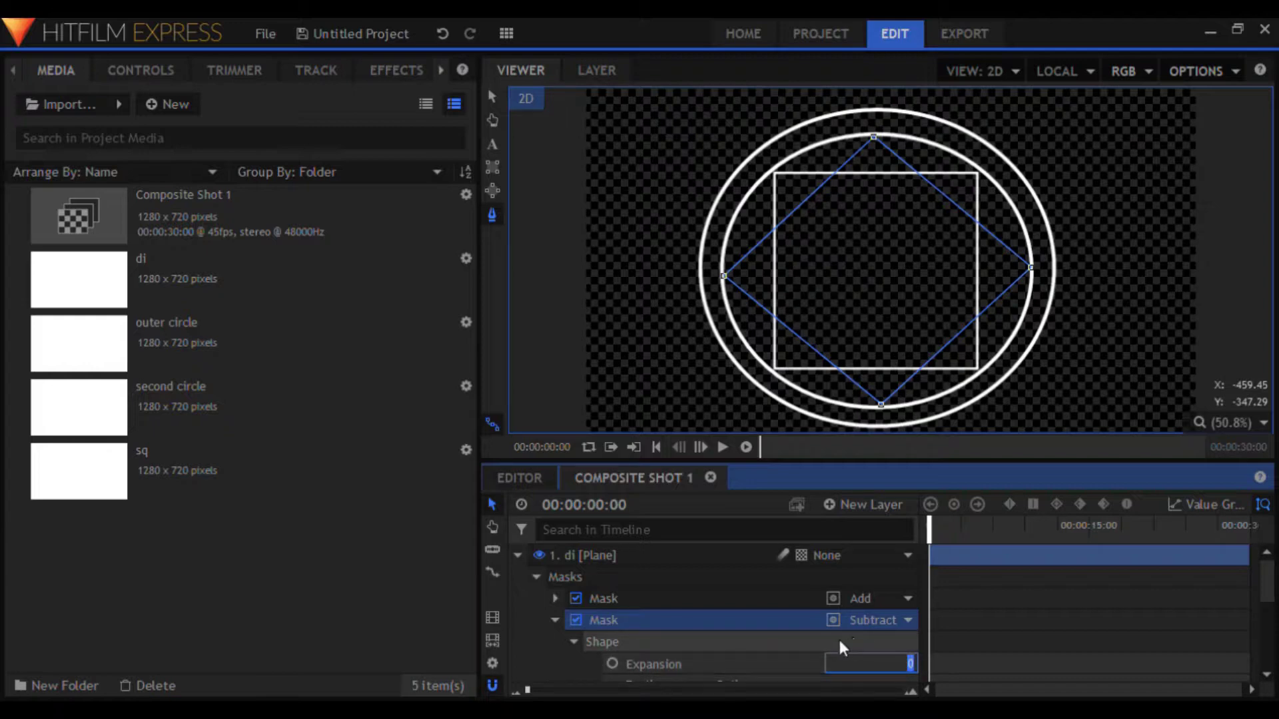
{"action": "type", "text": "-5"}
{"action": "key", "text": "Return"}
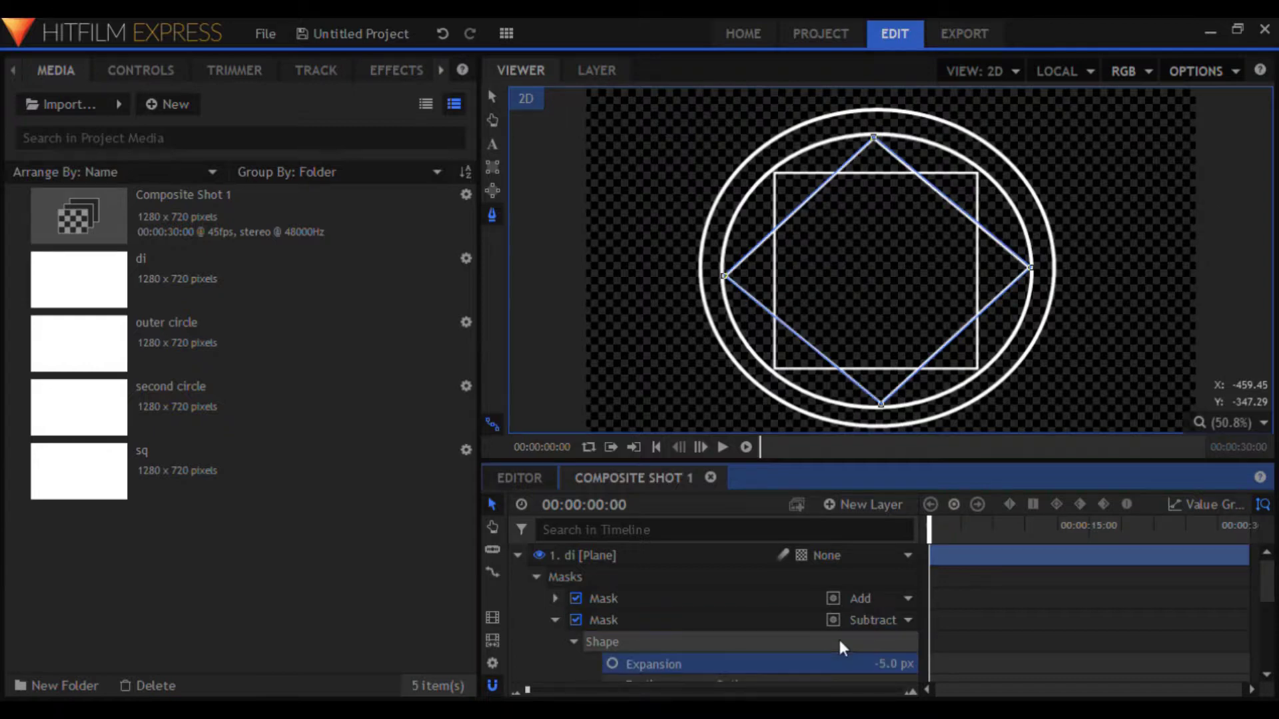
{"action": "left_click", "coordinate": [555, 621]}
{"action": "left_click", "coordinate": [536, 577]}
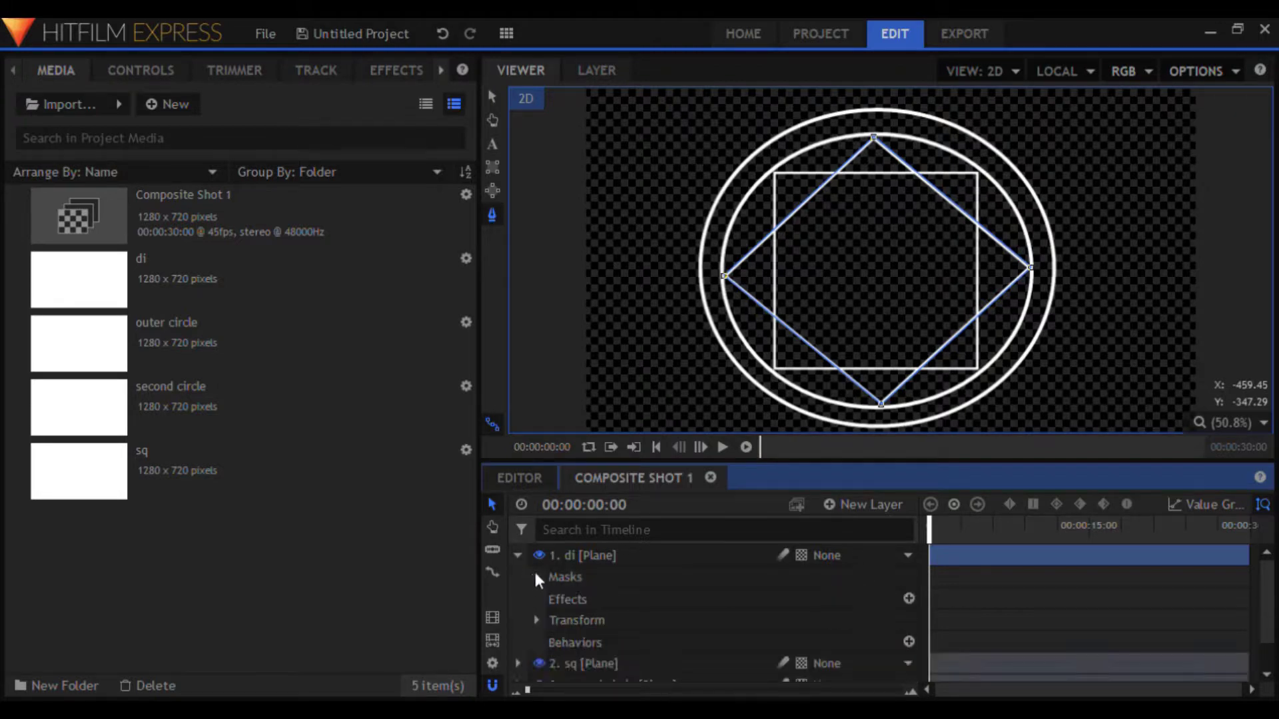
{"action": "left_click", "coordinate": [519, 556]}
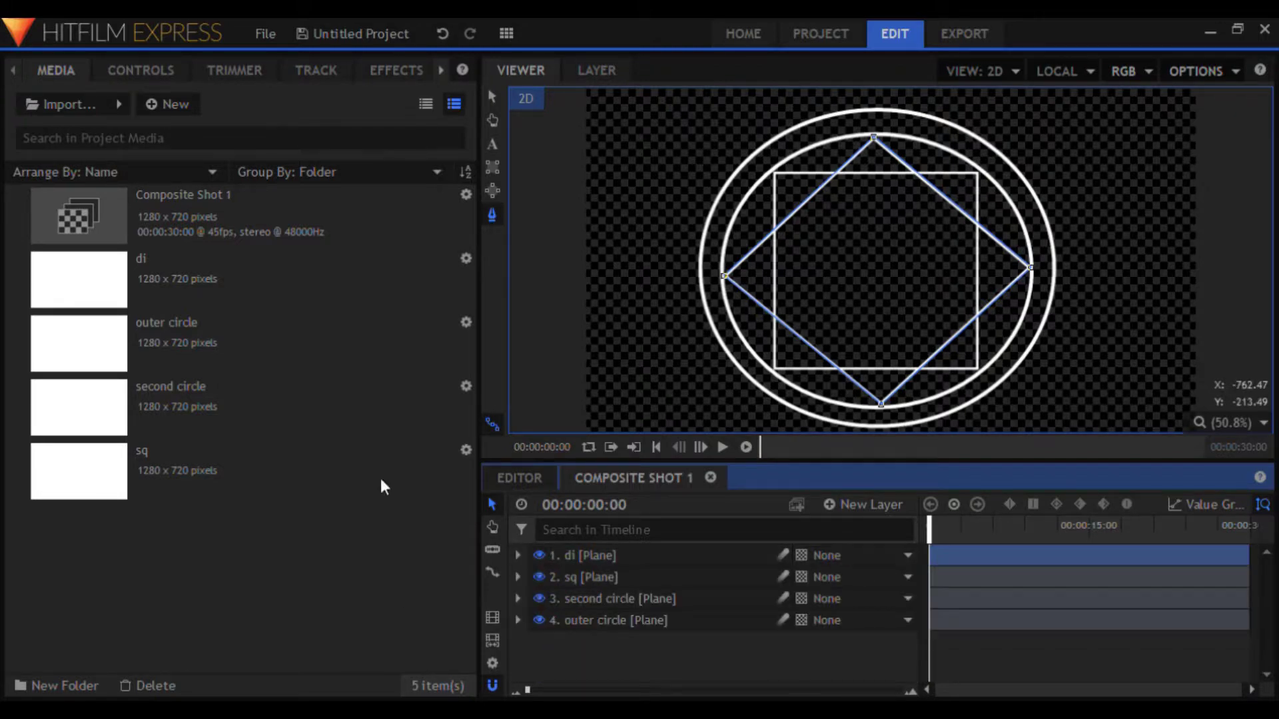
Step: Import zodiac wheel.png as the top layer of the composite and enlarge it to nearly fill the outer ring
{"action": "left_click", "coordinate": [160, 141]}
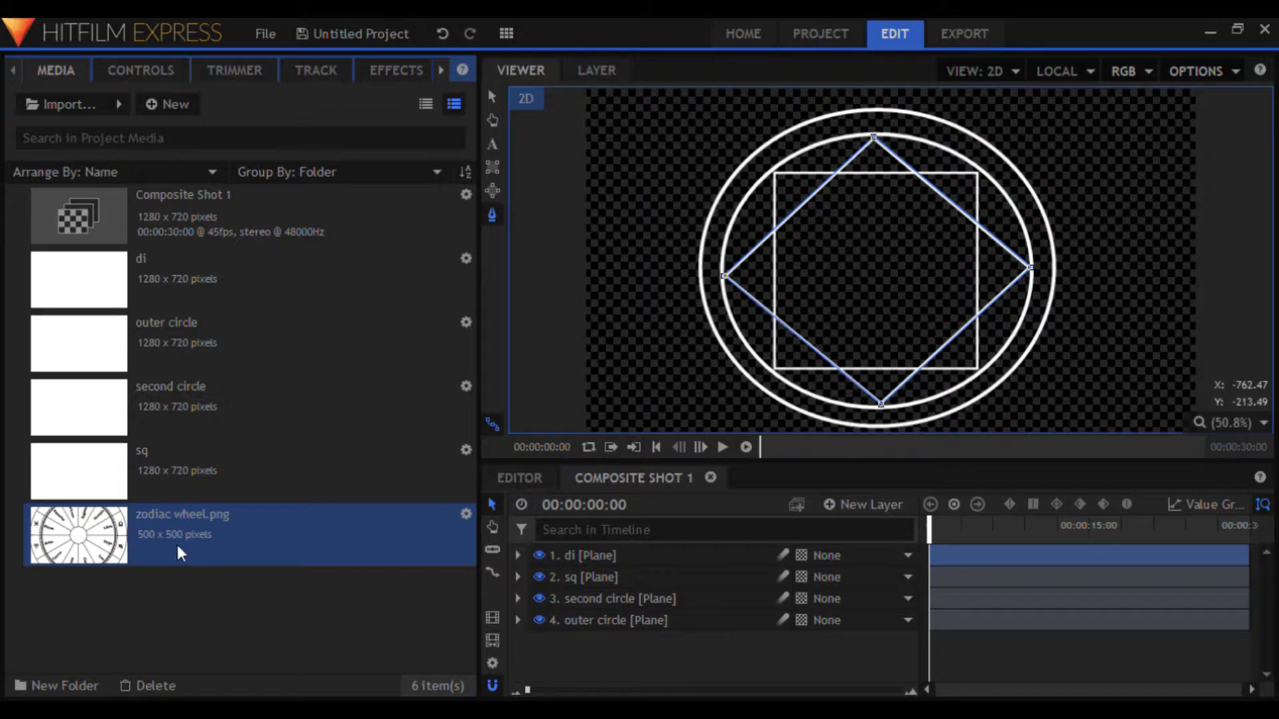
{"action": "left_click_drag", "start_coordinate": [154, 546], "coordinate": [562, 550]}
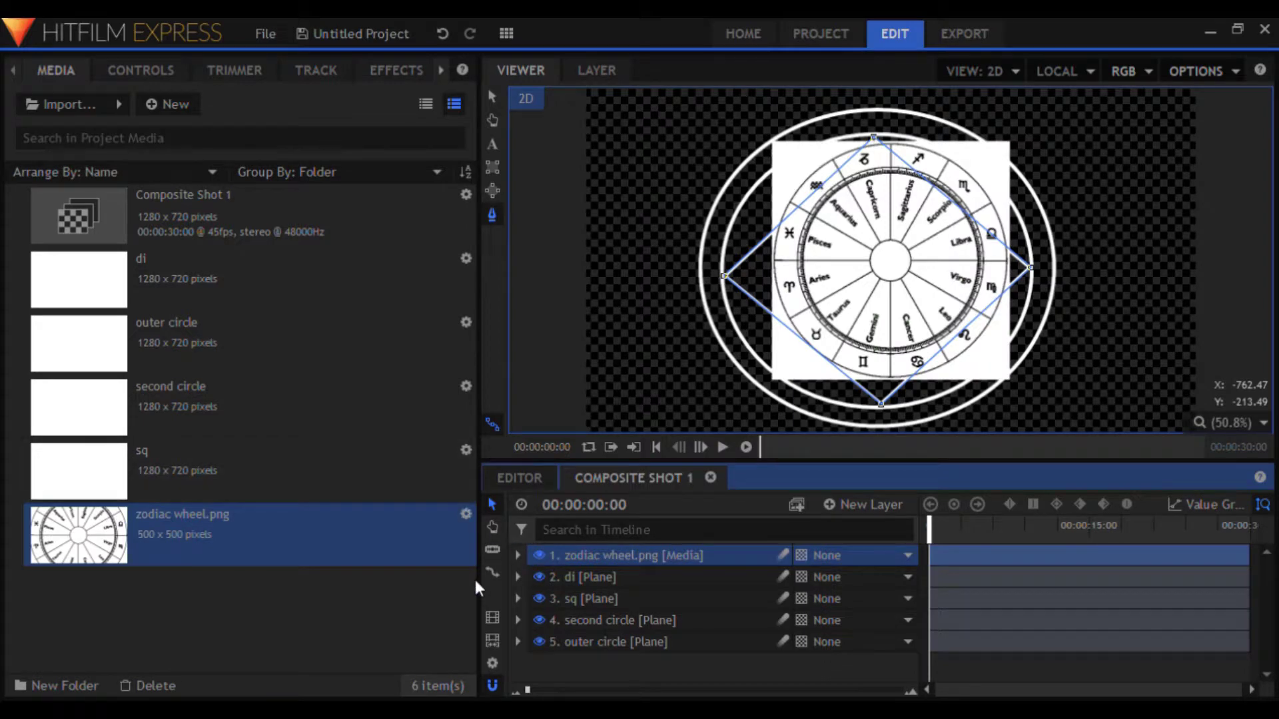
{"action": "left_click", "coordinate": [788, 396]}
{"action": "left_click_drag", "start_coordinate": [787, 391], "coordinate": [734, 418]}
{"action": "left_click_drag", "start_coordinate": [818, 362], "coordinate": [808, 365]}
{"action": "left_click_drag", "start_coordinate": [724, 427], "coordinate": [716, 429]}
Step: Mask the zodiac wheel along its outer edge and subtract a second mask around its inner circle, leaving only the symbol band
{"action": "left_click", "coordinate": [492, 214]}
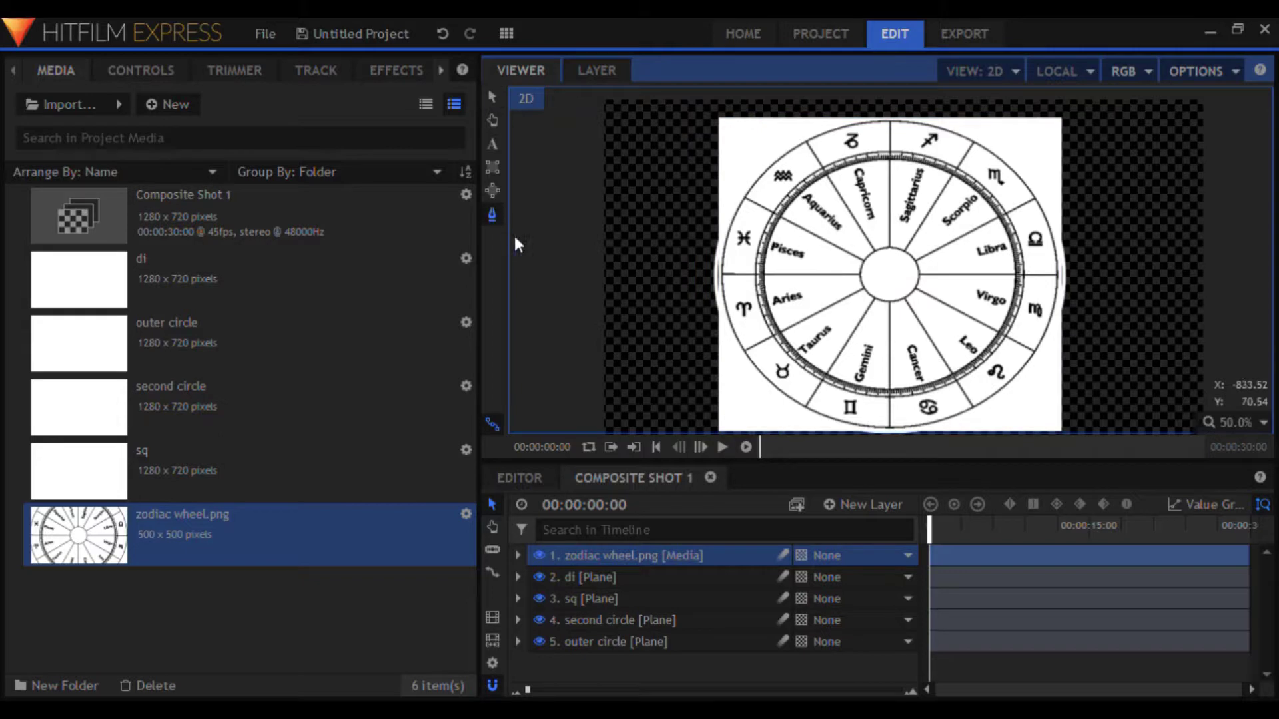
{"action": "left_click", "coordinate": [738, 345]}
{"action": "left_click", "coordinate": [789, 398]}
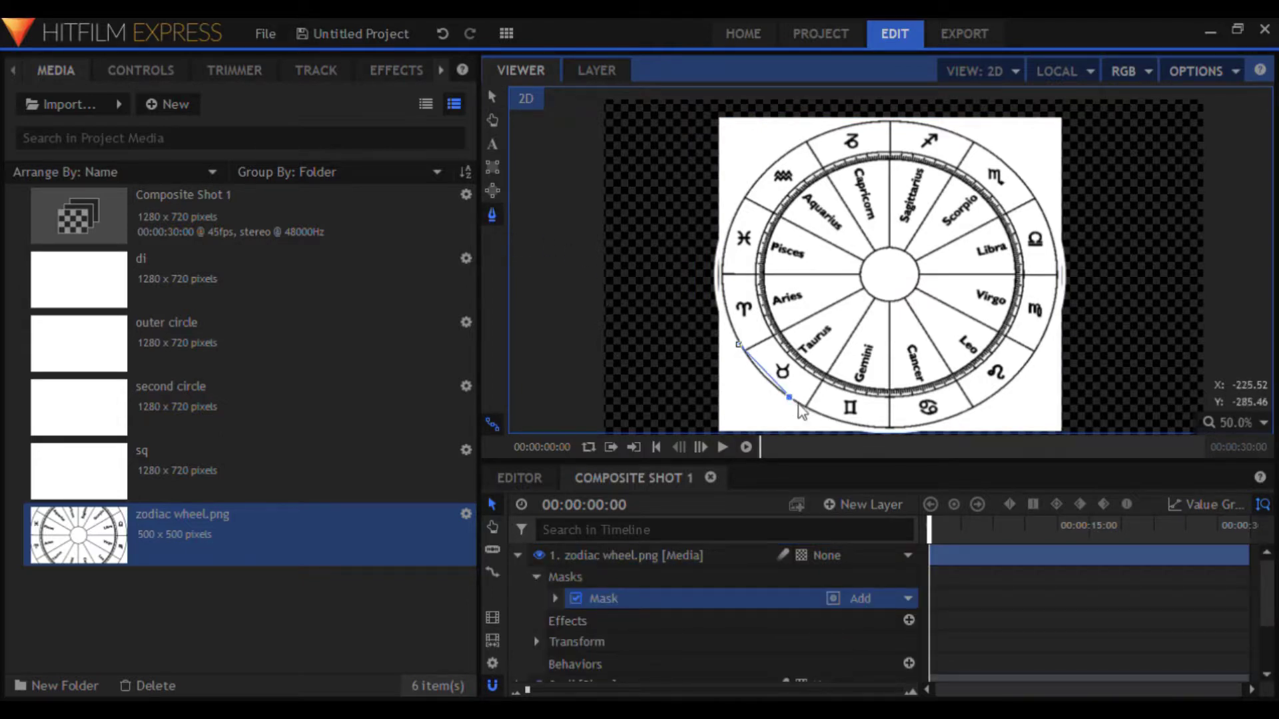
{"action": "left_click_drag", "start_coordinate": [797, 414], "coordinate": [773, 395]}
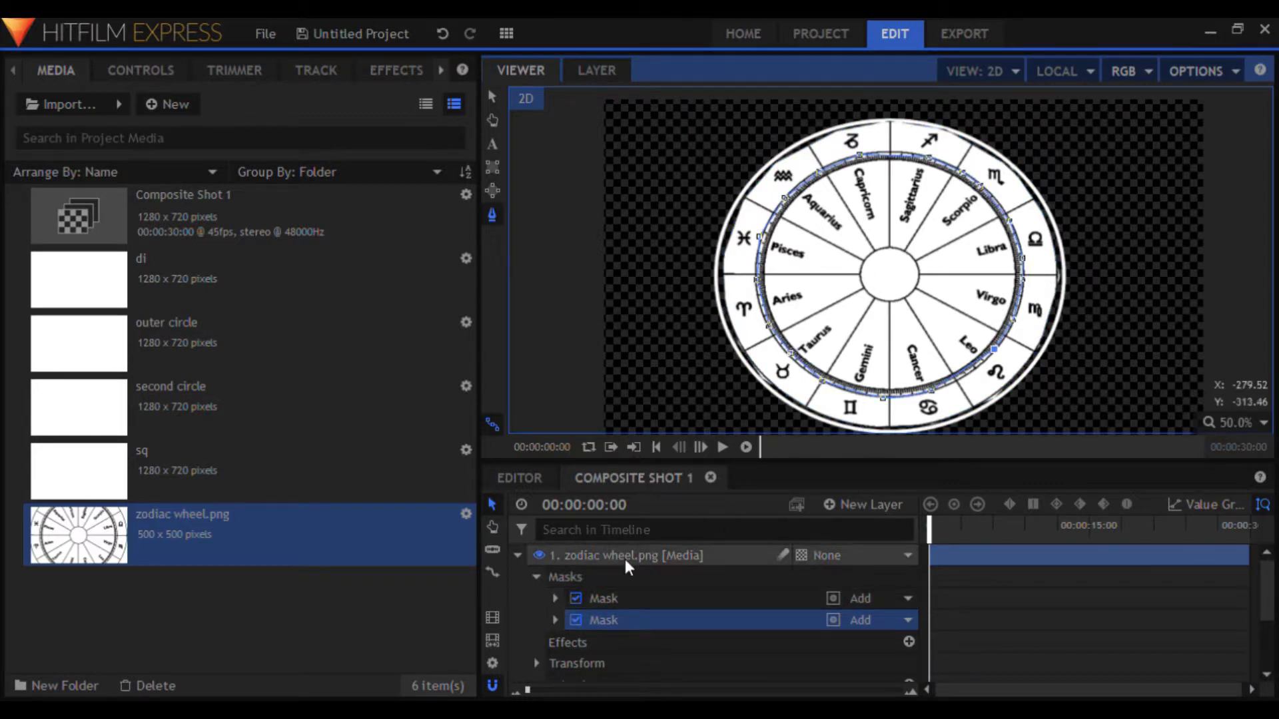
{"action": "left_click", "coordinate": [879, 618]}
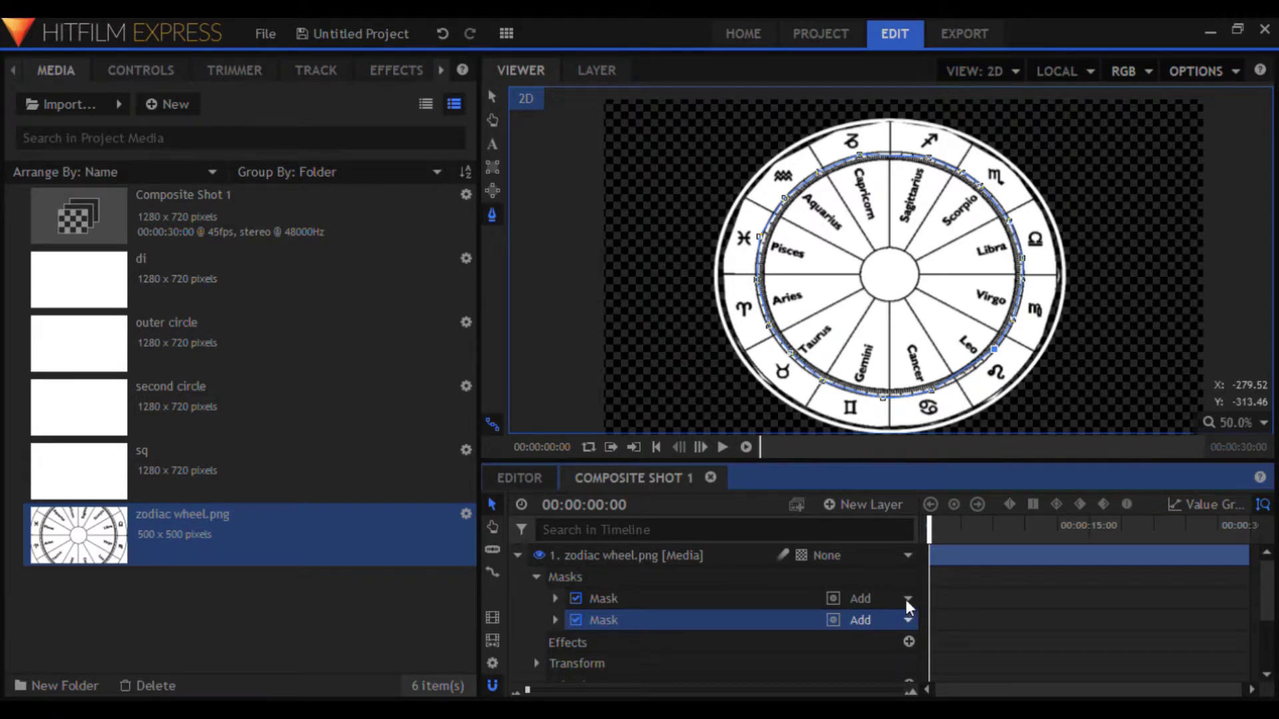
{"action": "left_click", "coordinate": [905, 602]}
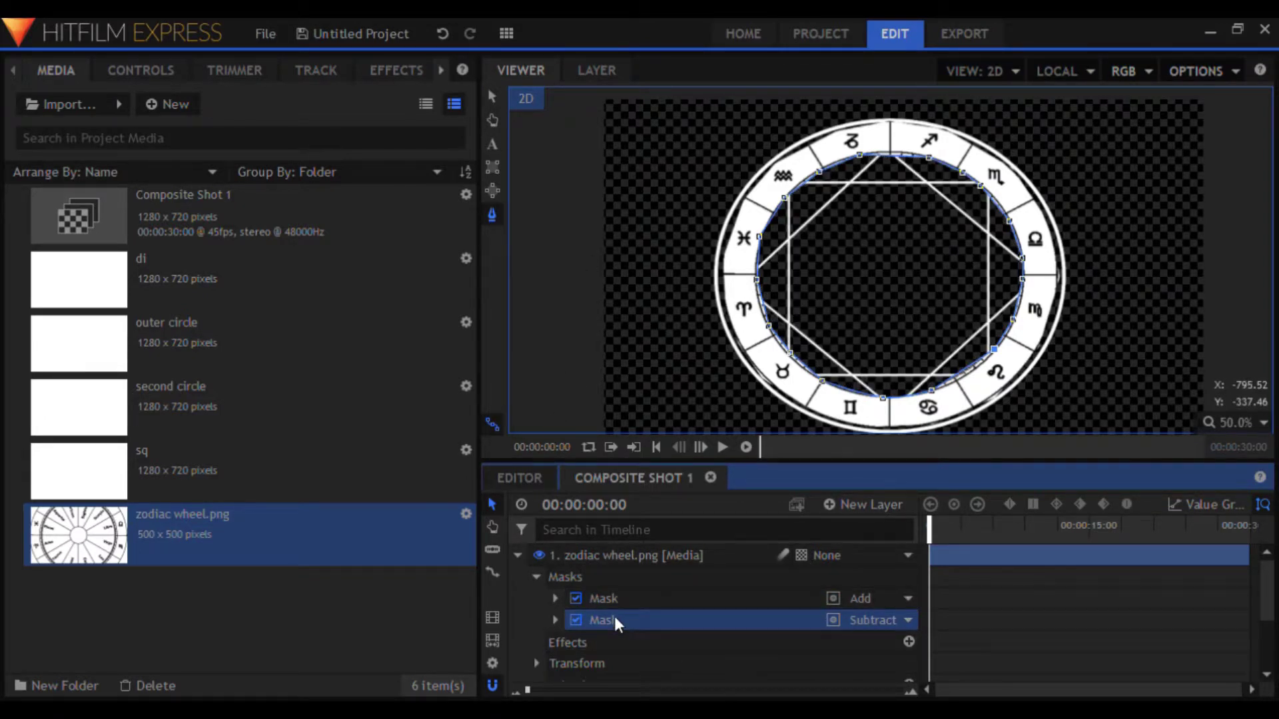
Step: Enlarge the masked zodiac band slightly so that it lines up with the outer ring
{"action": "left_click", "coordinate": [625, 557]}
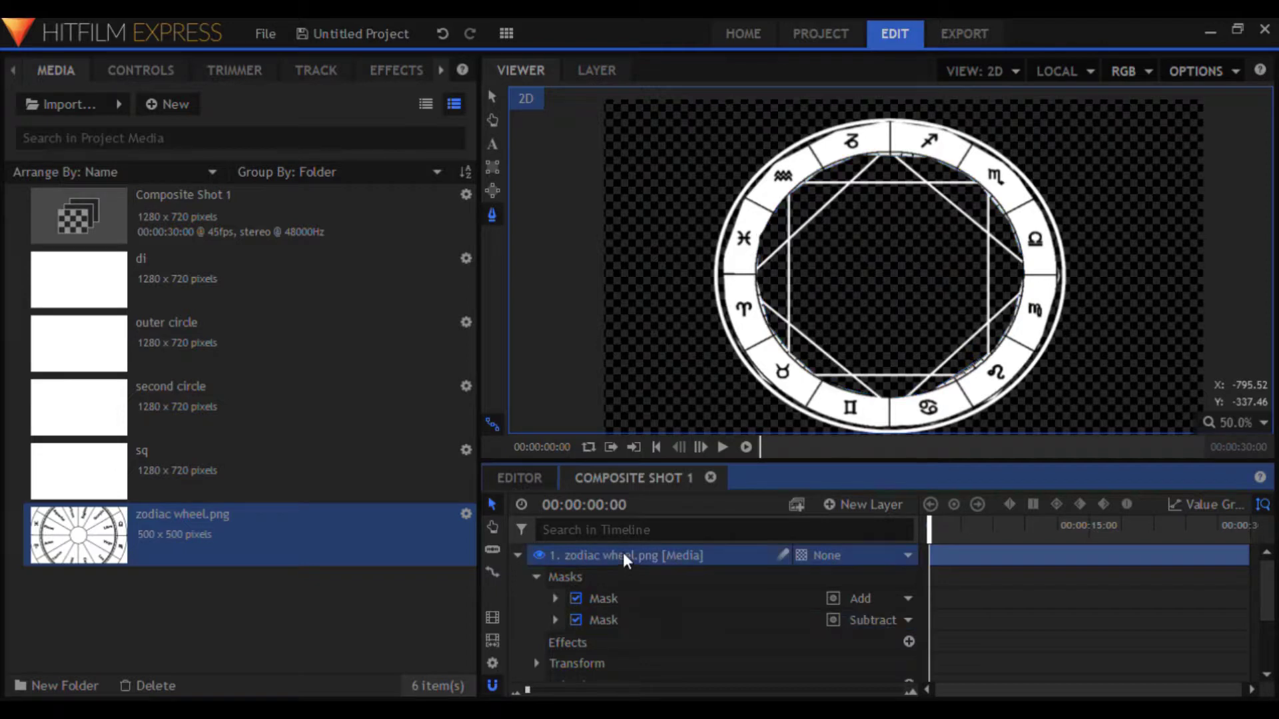
{"action": "left_click", "coordinate": [491, 98]}
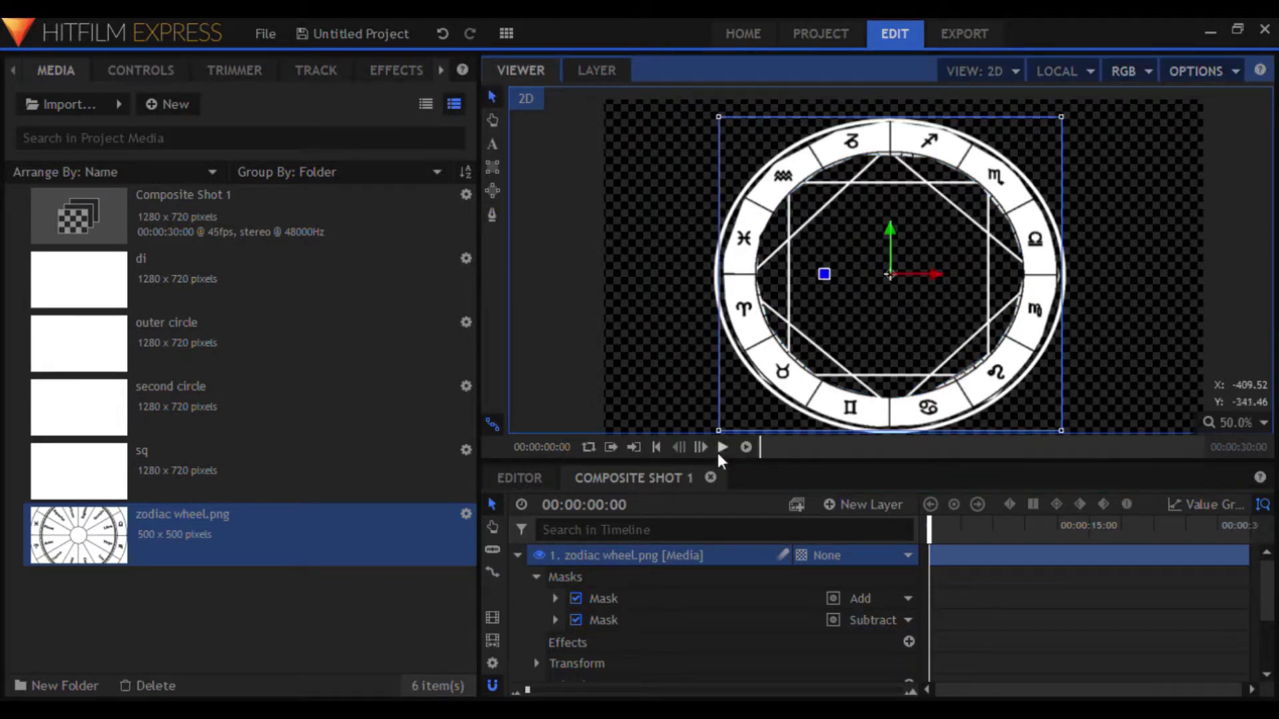
{"action": "key", "text": "h"}
{"action": "left_click_drag", "start_coordinate": [686, 319], "coordinate": [679, 247]}
{"action": "left_click_drag", "start_coordinate": [713, 359], "coordinate": [705, 360]}
{"action": "left_click_drag", "start_coordinate": [673, 254], "coordinate": [656, 192]}
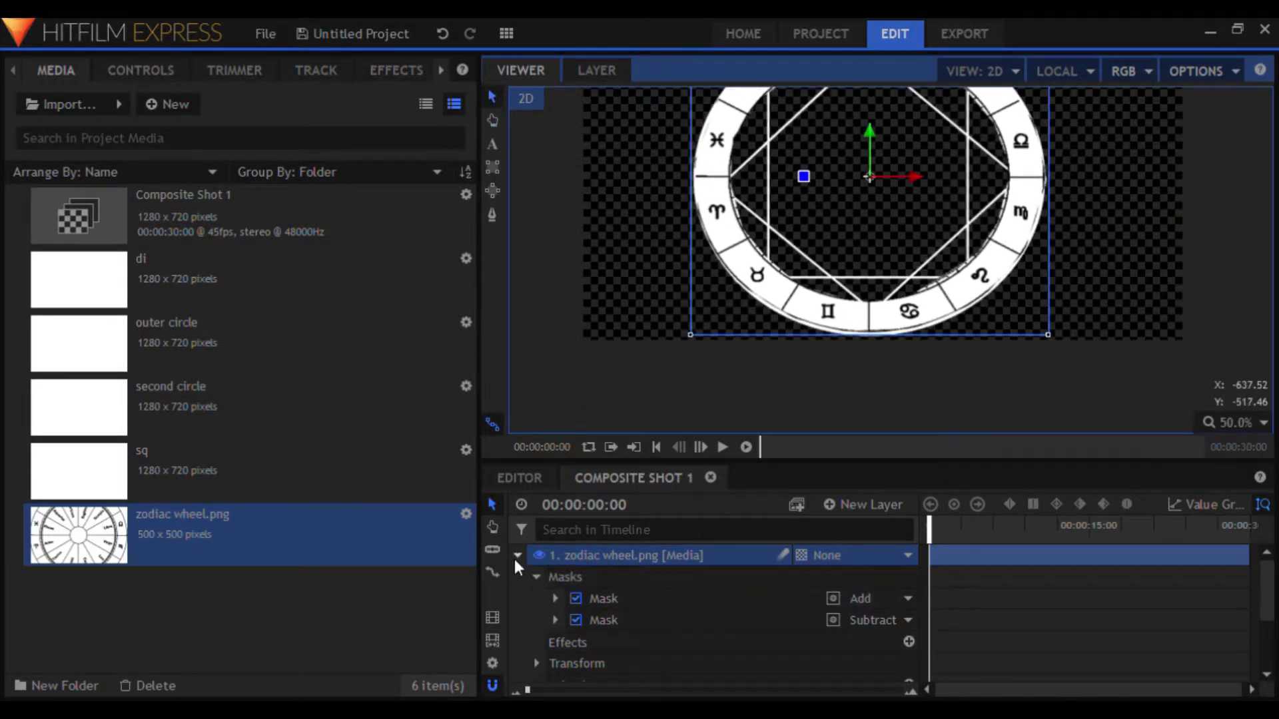
Step: Collapse the zodiac wheel layer and move it to the bottom of the layer stack, beneath the outer circle plane
{"action": "left_click", "coordinate": [517, 555]}
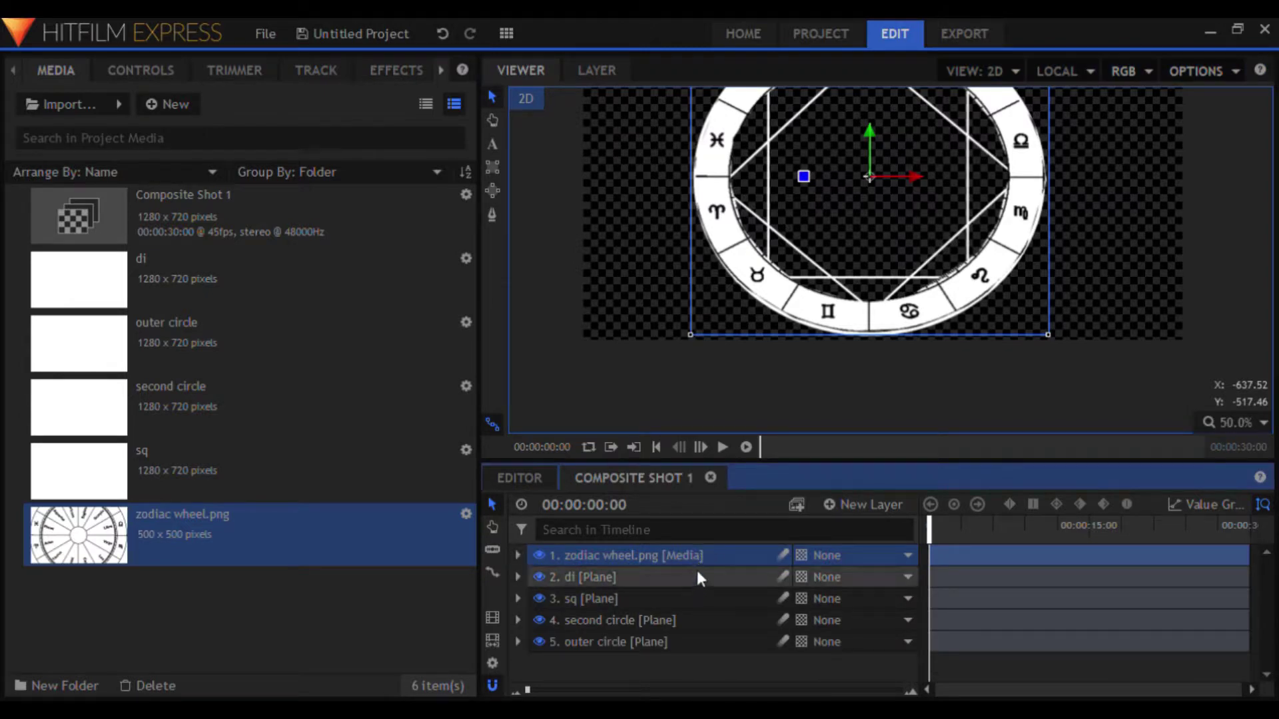
{"action": "left_click_drag", "start_coordinate": [703, 561], "coordinate": [702, 647]}
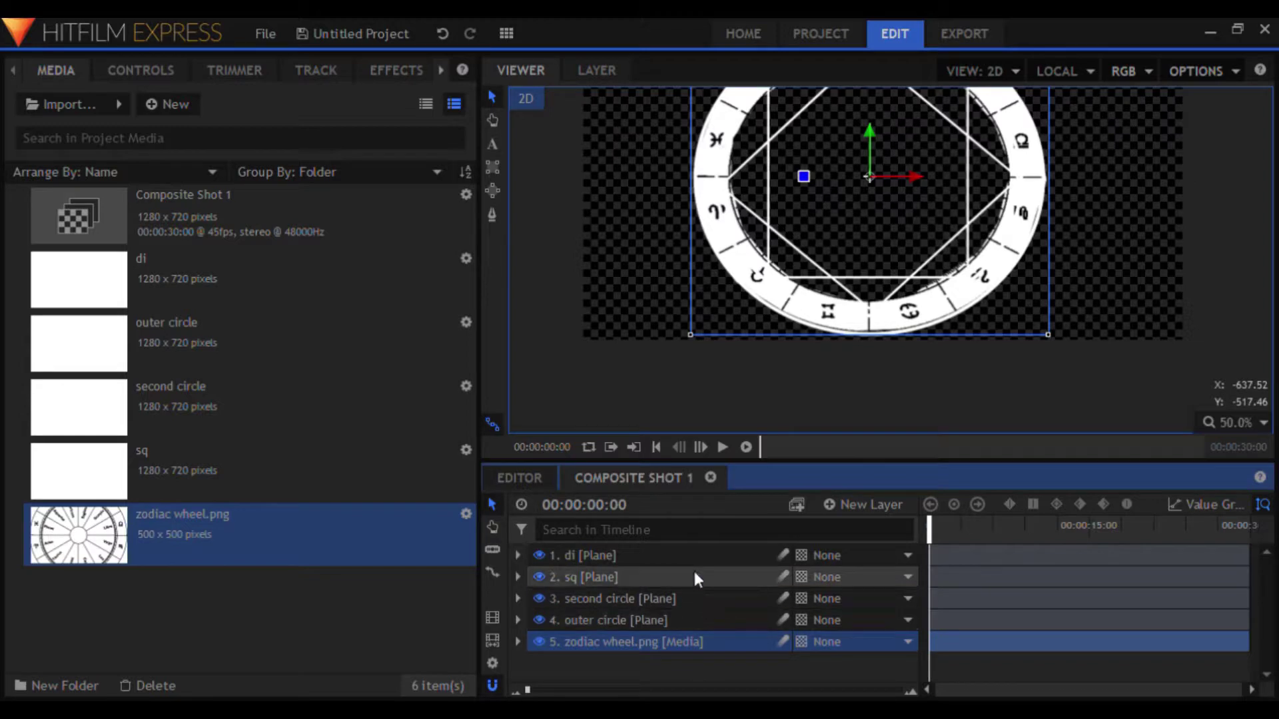
{"action": "left_click_drag", "start_coordinate": [609, 233], "coordinate": [612, 301]}
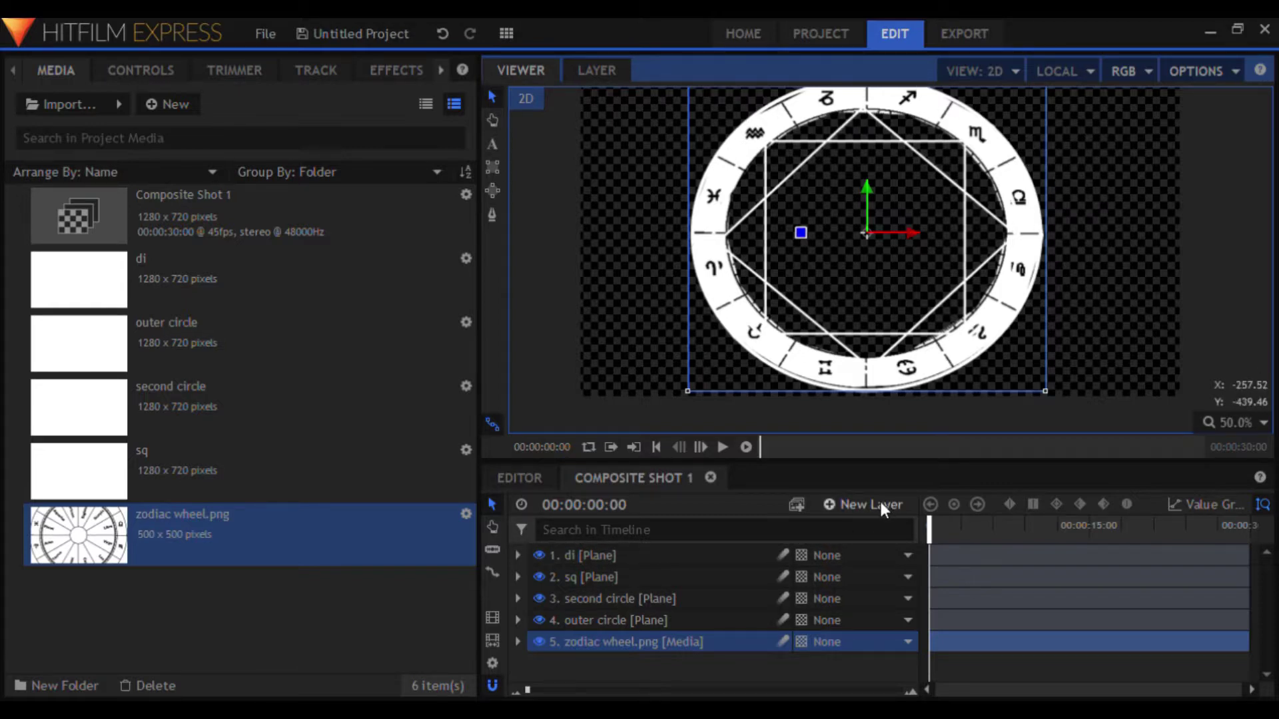
Step: Add a grade layer above all the other layers and expand its properties
{"action": "left_click", "coordinate": [866, 542]}
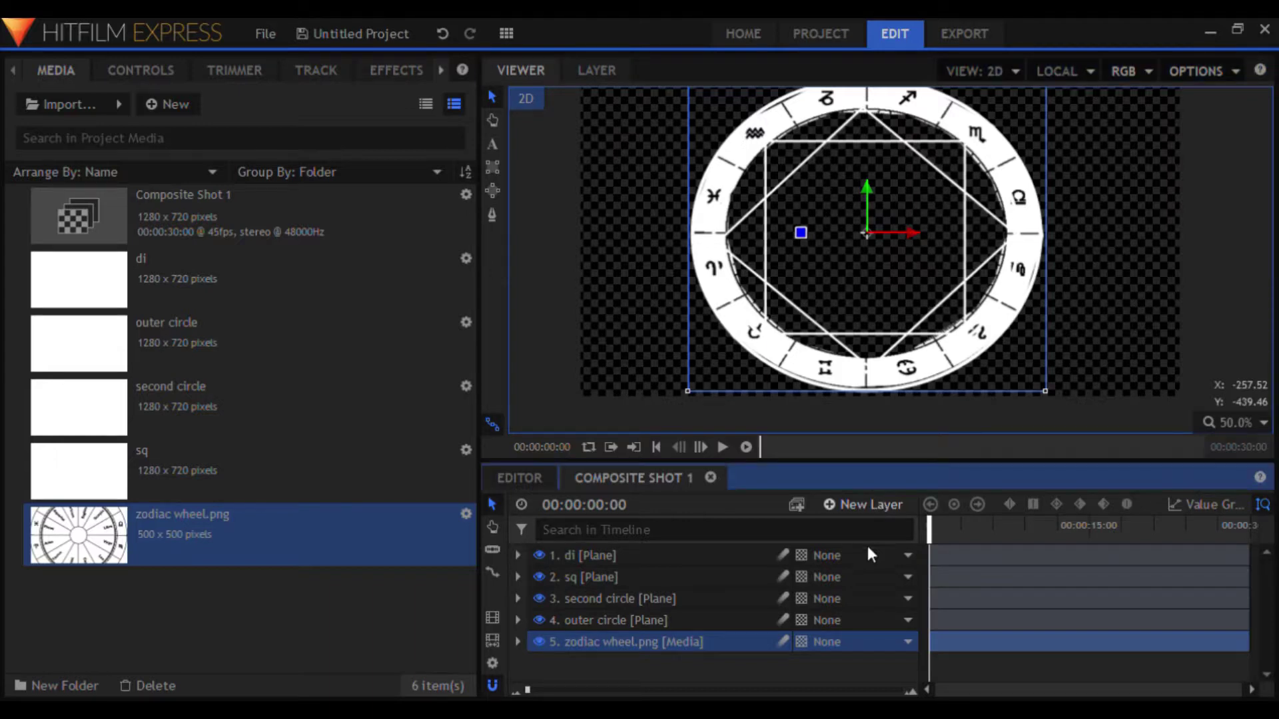
{"action": "left_click", "coordinate": [866, 576]}
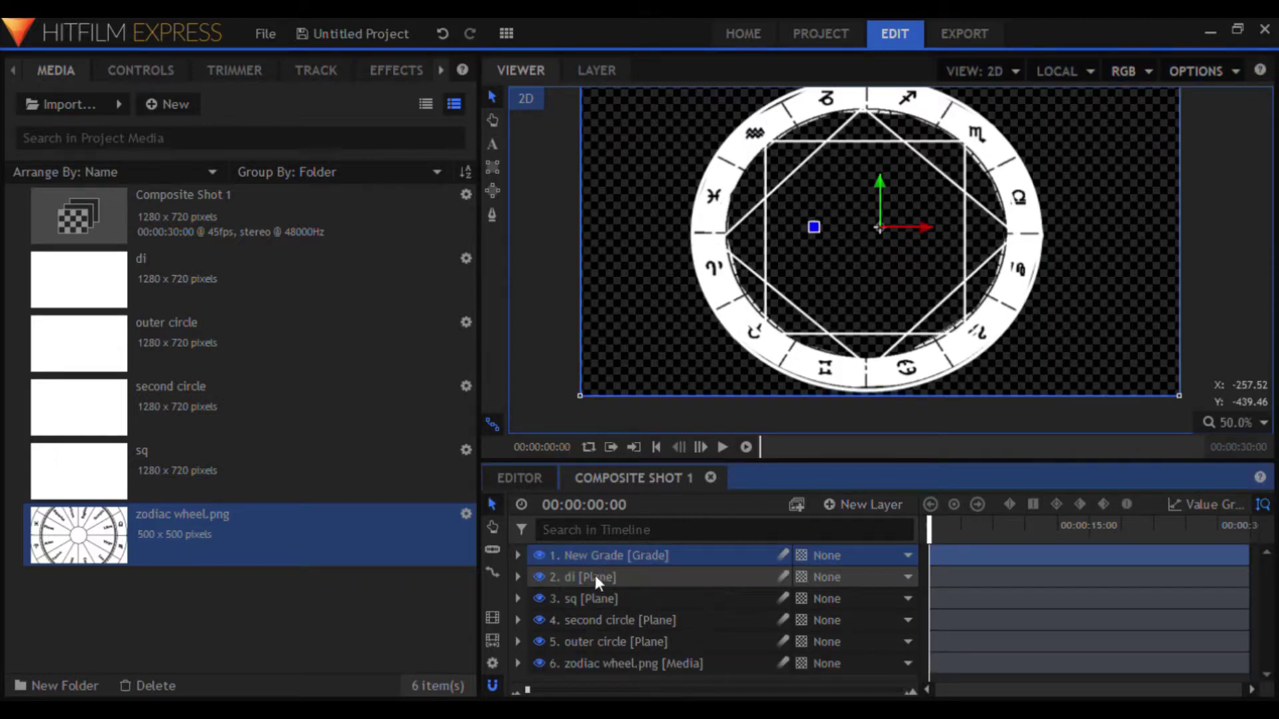
{"action": "left_click", "coordinate": [517, 556]}
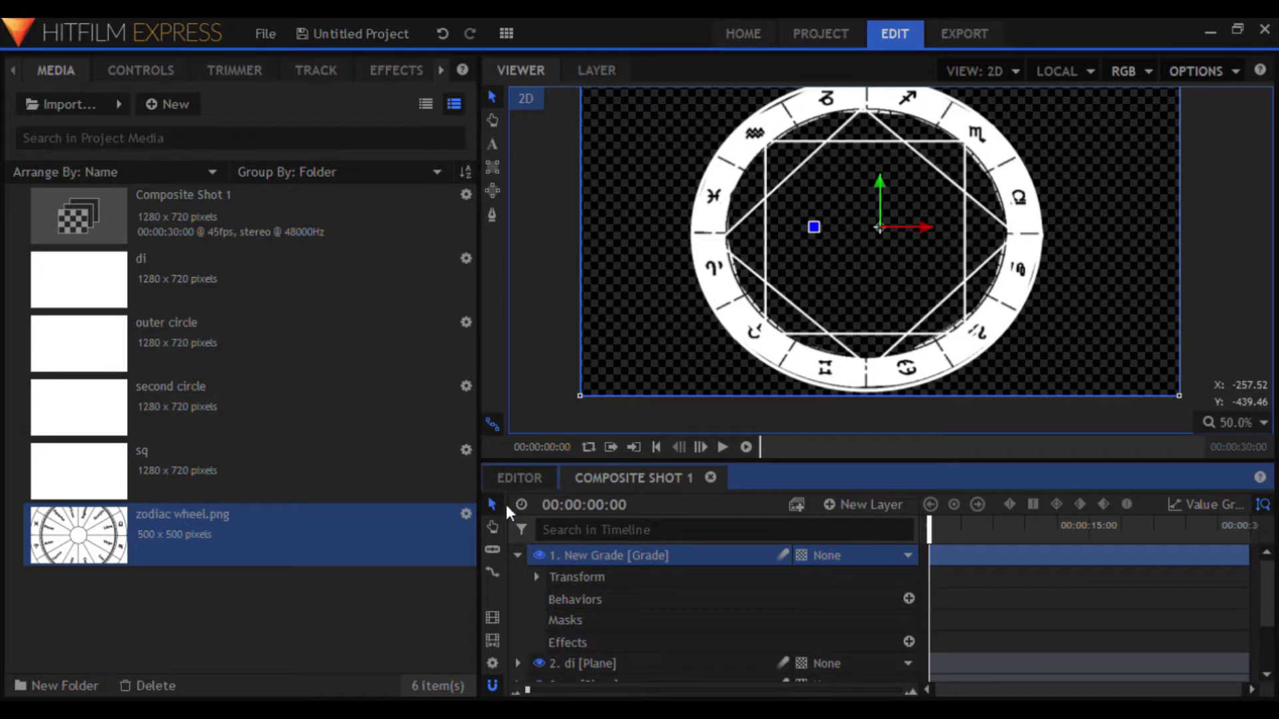
Step: Find the Tint effect and apply it to the New Grade layer
{"action": "left_click", "coordinate": [394, 70]}
{"action": "left_click", "coordinate": [195, 111]}
{"action": "type", "text": "tint"}
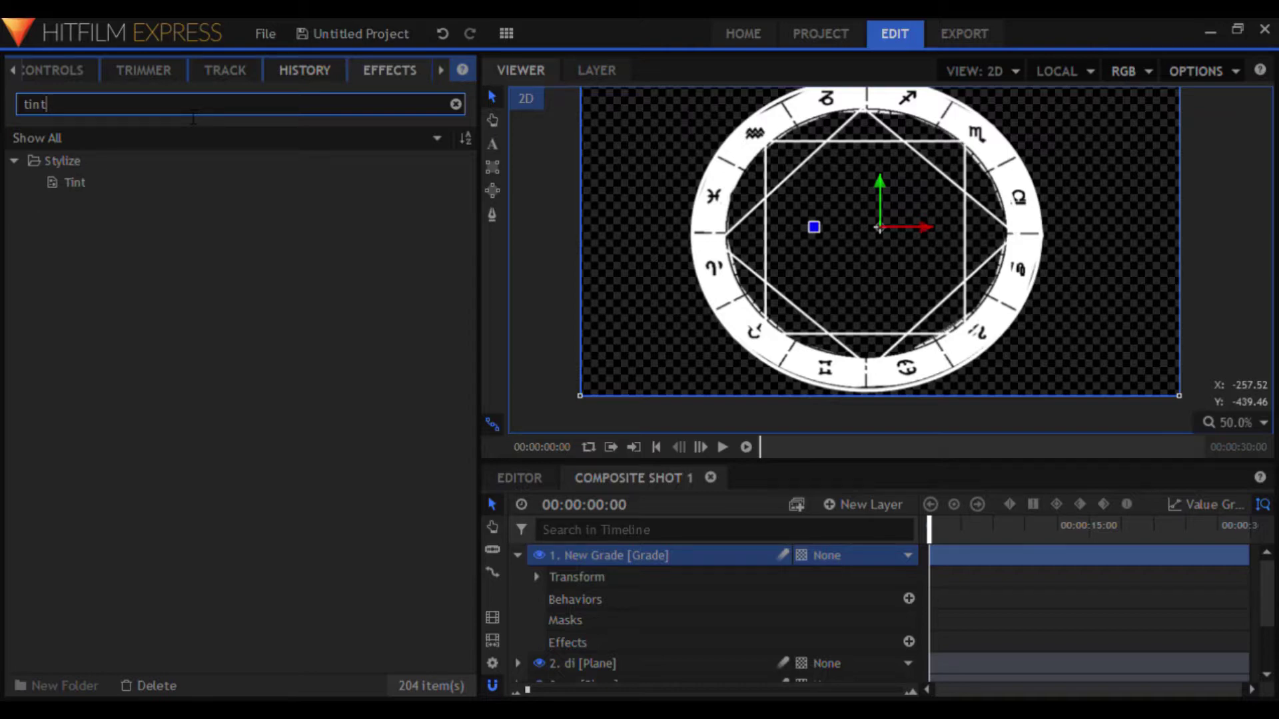
{"action": "left_click_drag", "start_coordinate": [142, 183], "coordinate": [658, 598]}
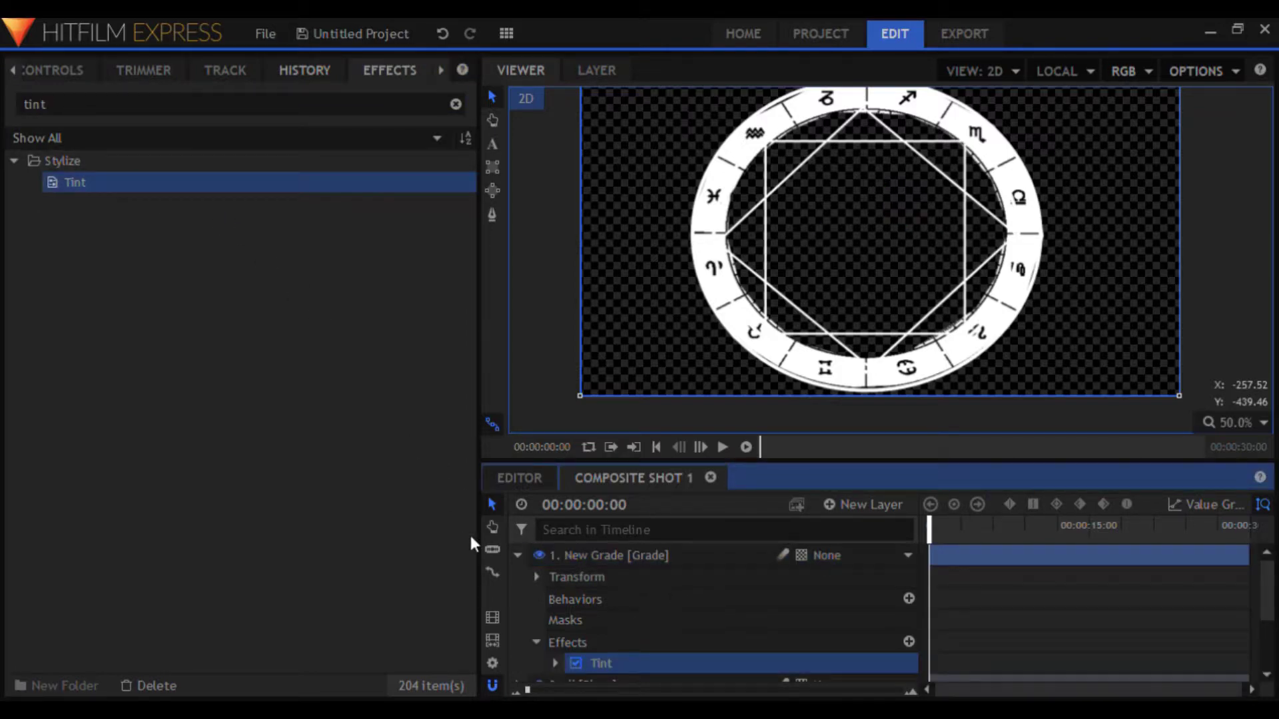
Step: Set both Map Black To and Map White To in the Tint effect to pure green, 0, 255, 0
{"action": "scroll", "coordinate": [548, 613], "scroll_direction": "down", "scroll_amount": 2}
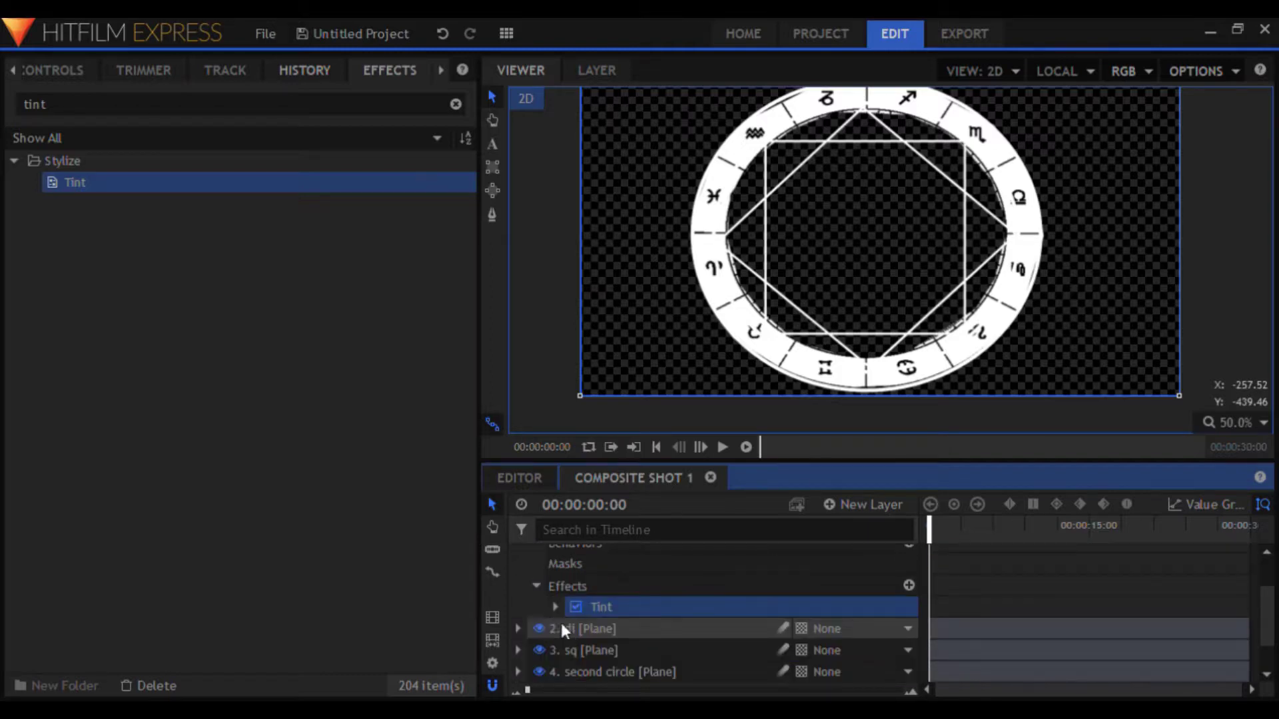
{"action": "left_click", "coordinate": [555, 607]}
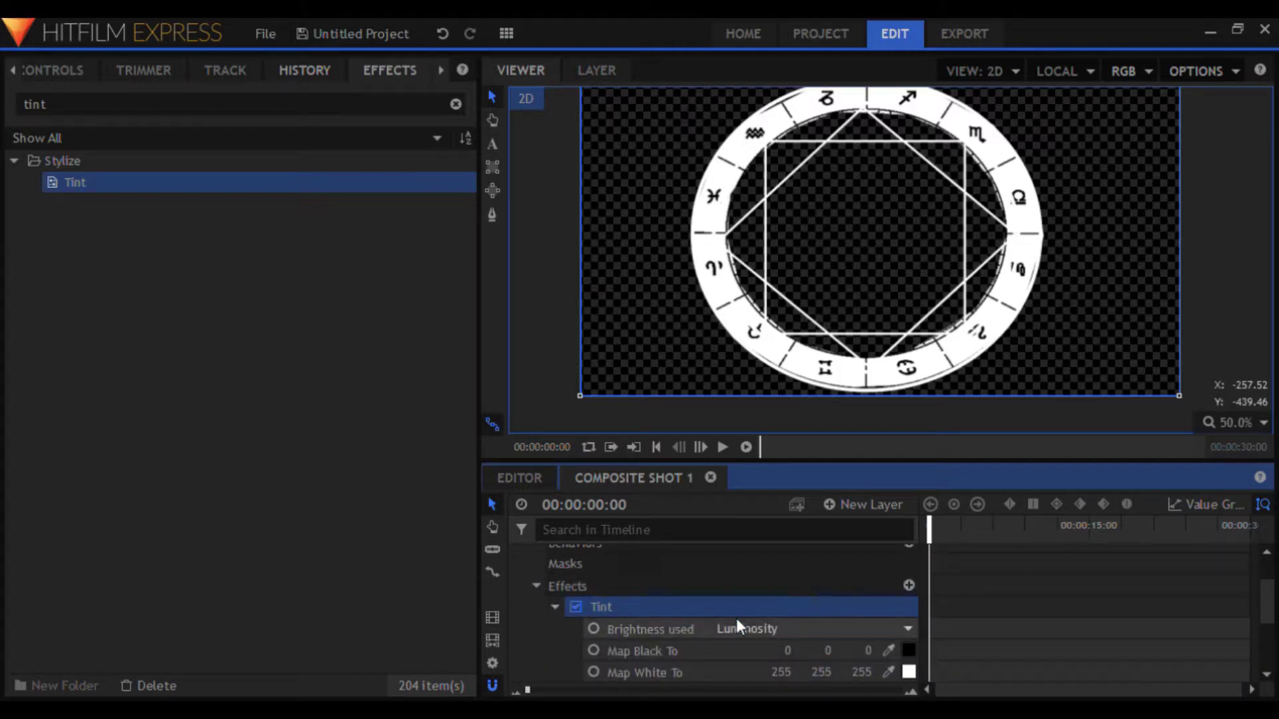
{"action": "scroll", "coordinate": [681, 627], "scroll_direction": "down", "scroll_amount": 2}
{"action": "scroll", "coordinate": [799, 586], "scroll_direction": "up", "scroll_amount": 1}
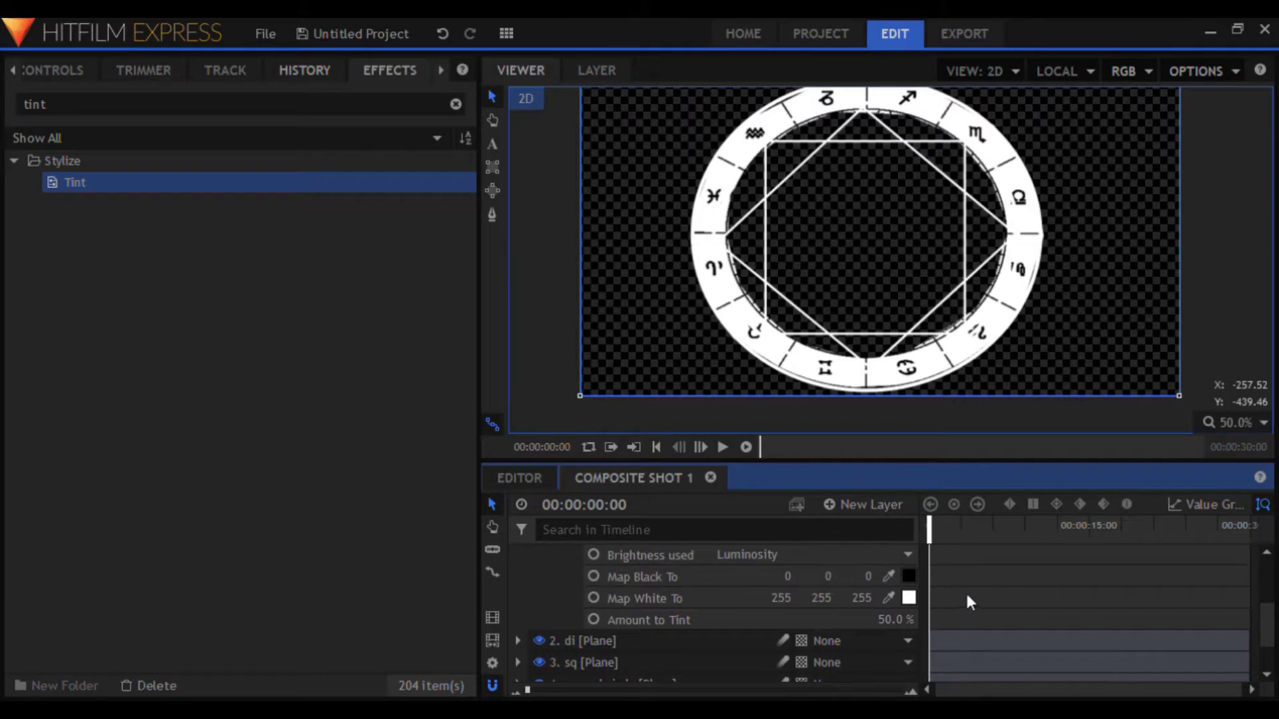
{"action": "left_click", "coordinate": [896, 577]}
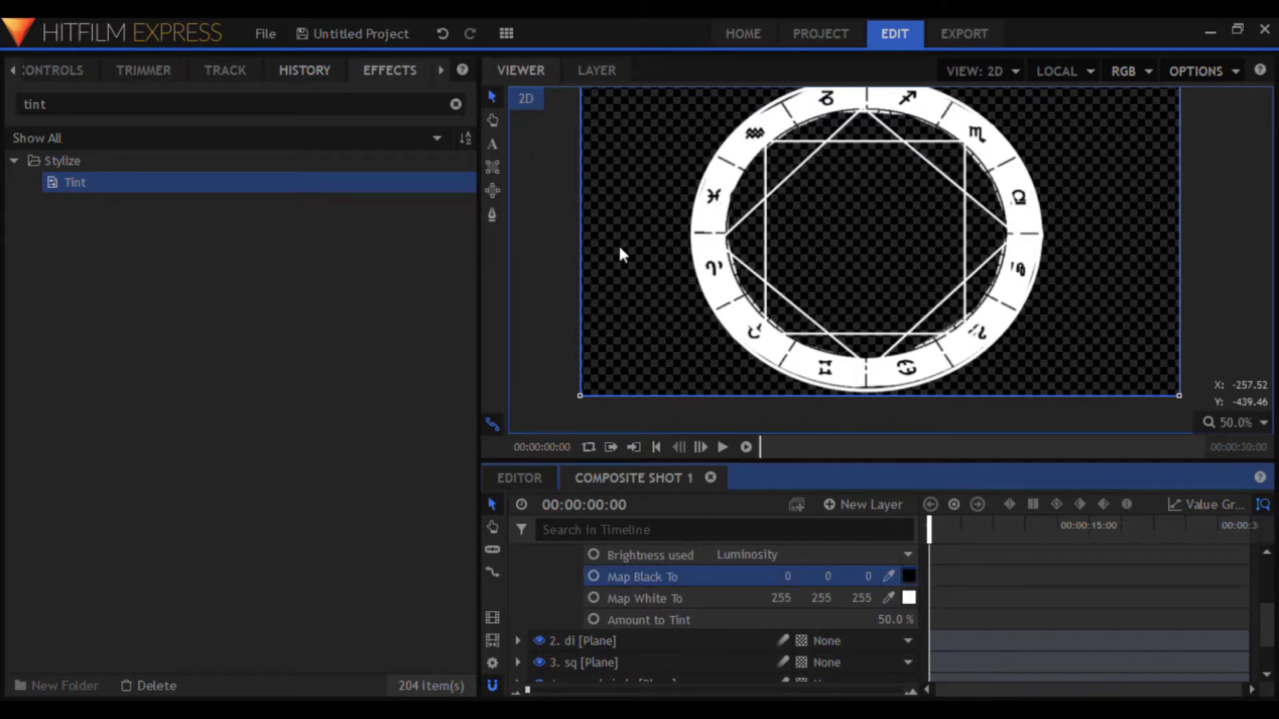
{"action": "left_click", "coordinate": [762, 529]}
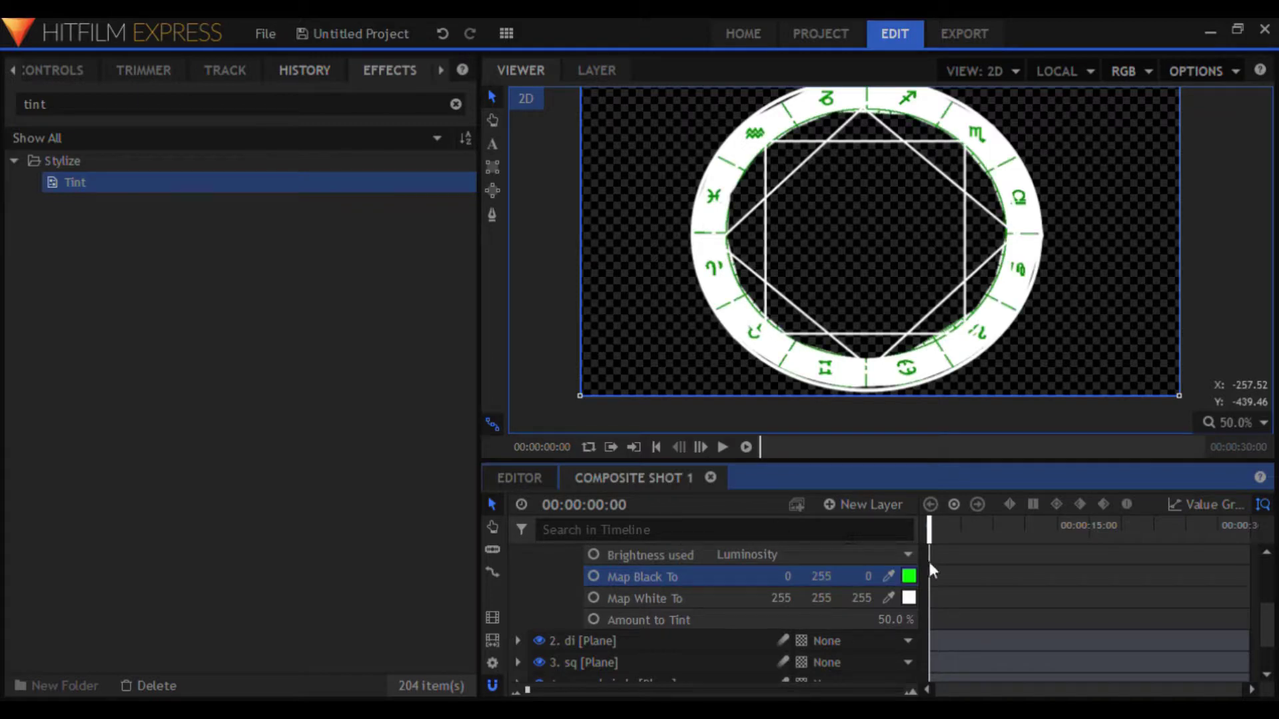
{"action": "left_click", "coordinate": [896, 599]}
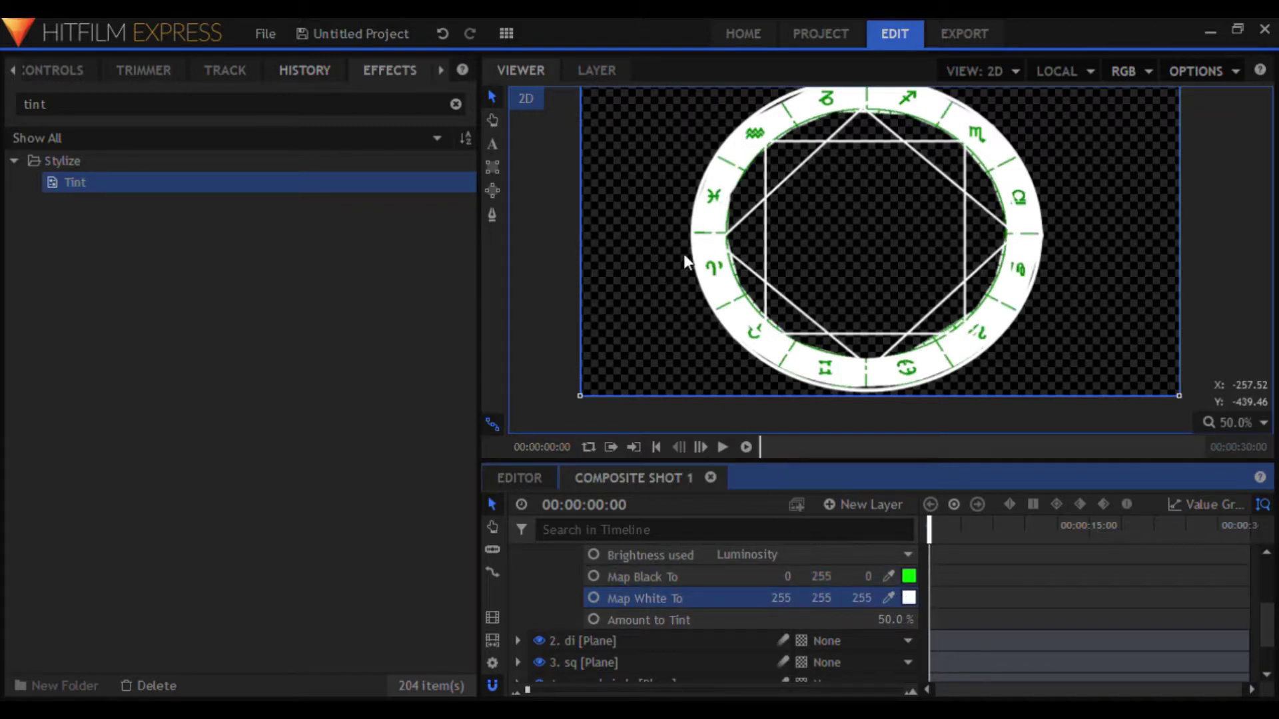
{"action": "left_click", "coordinate": [773, 518]}
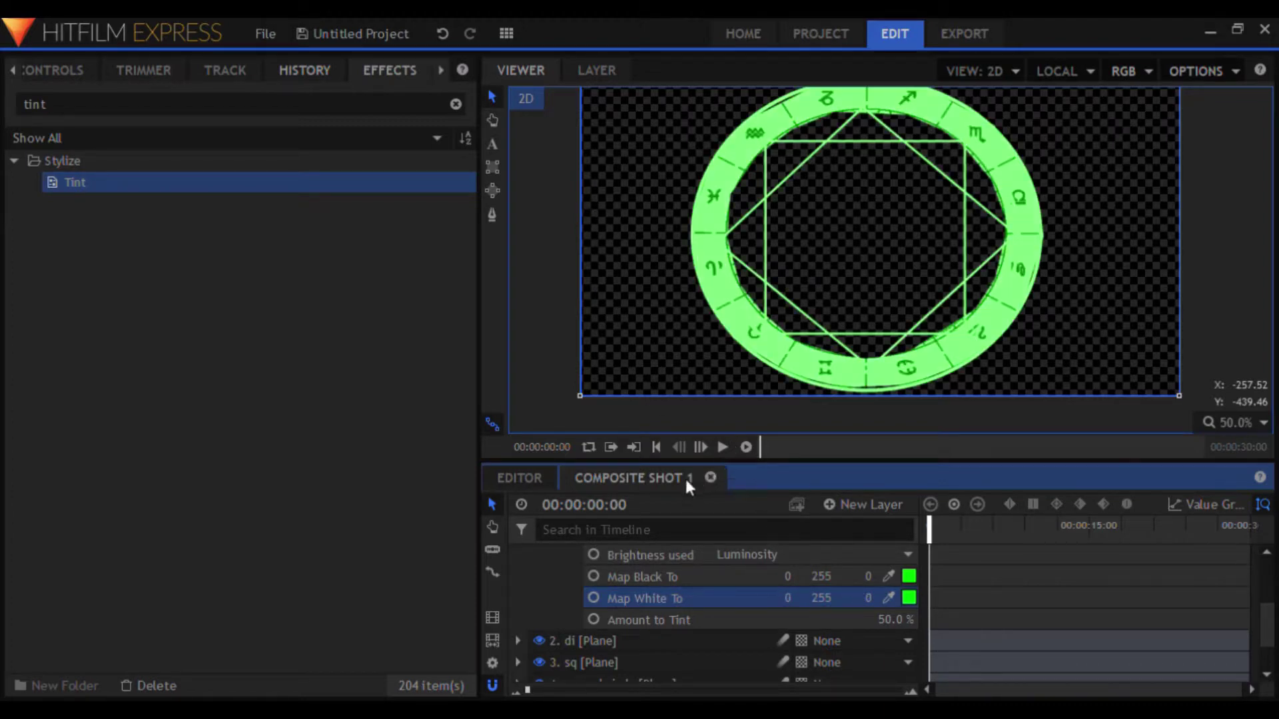
Step: Collapse the Tint effect, the effects group and the grade layer in the timeline
{"action": "scroll", "coordinate": [640, 589], "scroll_direction": "up", "scroll_amount": 5}
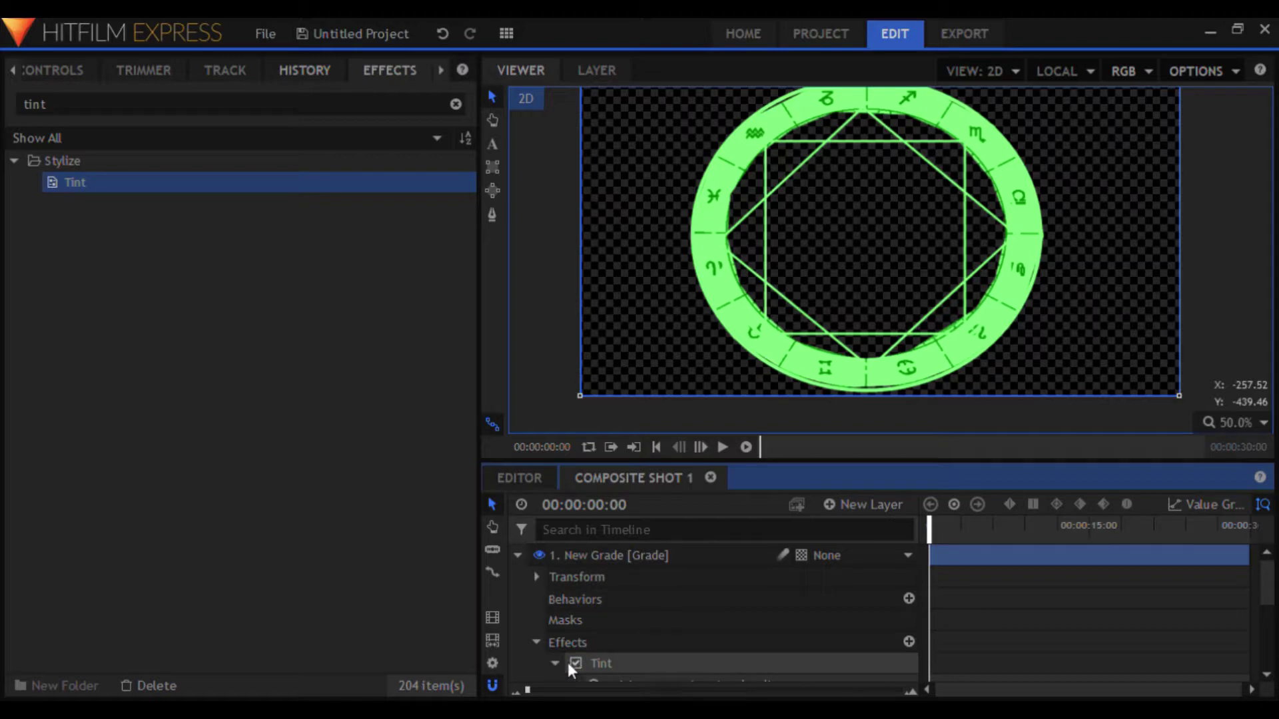
{"action": "scroll", "coordinate": [580, 633], "scroll_direction": "down", "scroll_amount": 2}
{"action": "scroll", "coordinate": [559, 592], "scroll_direction": "up", "scroll_amount": 1}
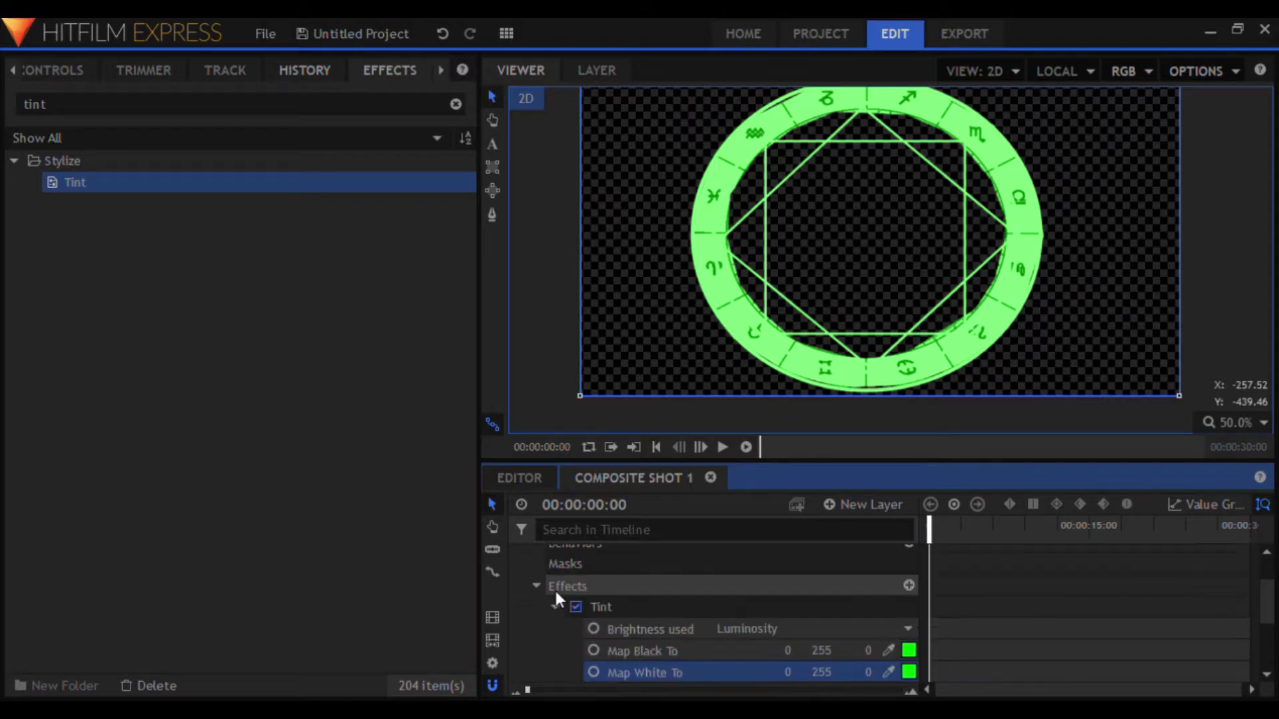
{"action": "left_click", "coordinate": [557, 607]}
{"action": "left_click", "coordinate": [536, 586]}
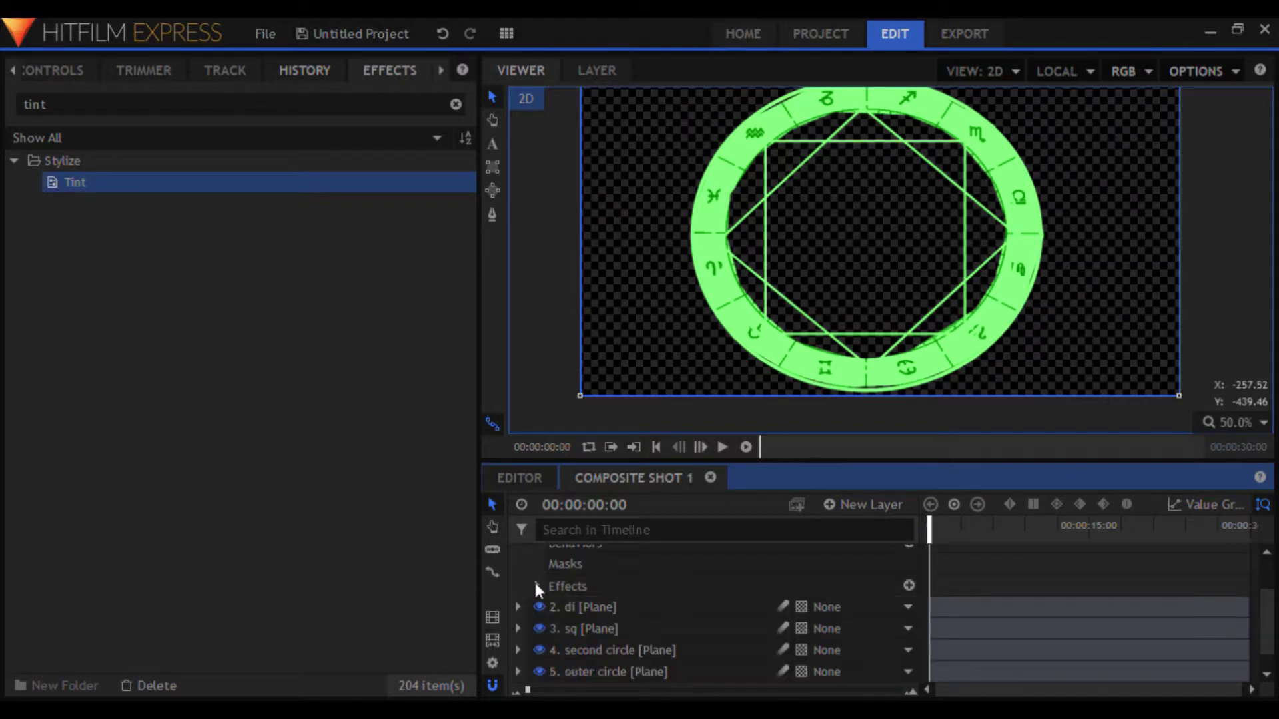
{"action": "scroll", "coordinate": [533, 580], "scroll_direction": "up", "scroll_amount": 2}
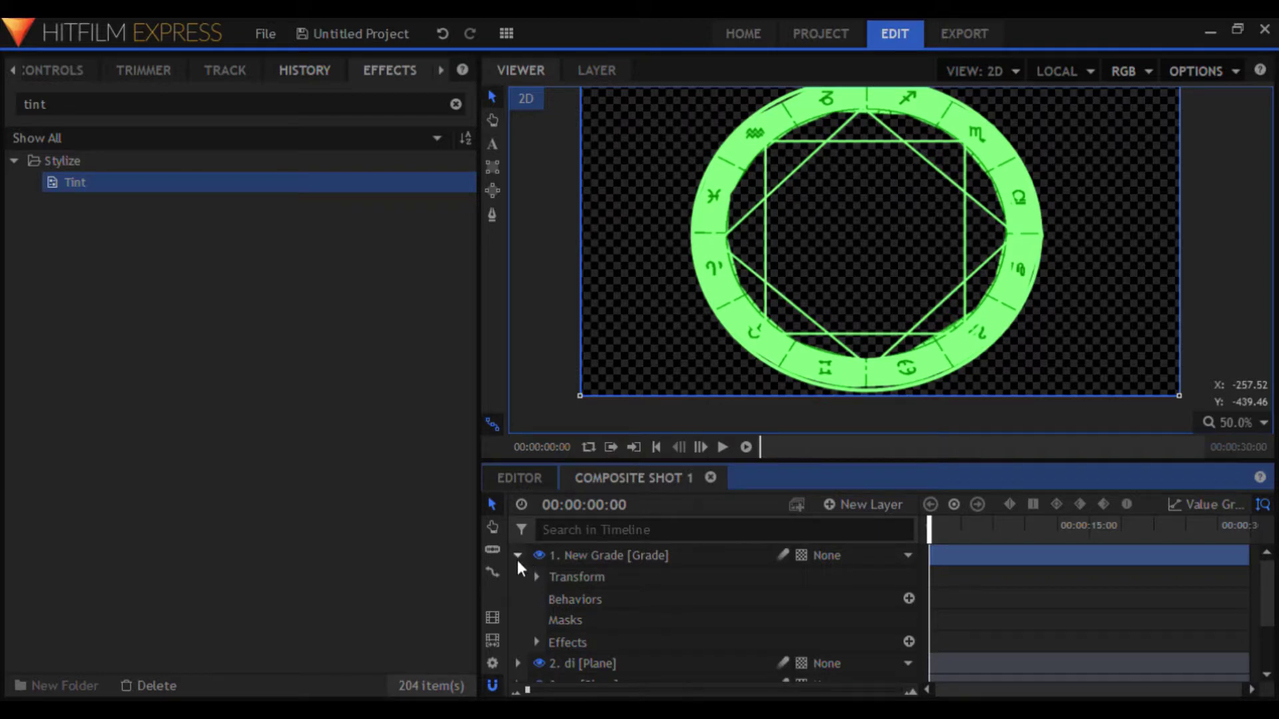
{"action": "left_click", "coordinate": [517, 558]}
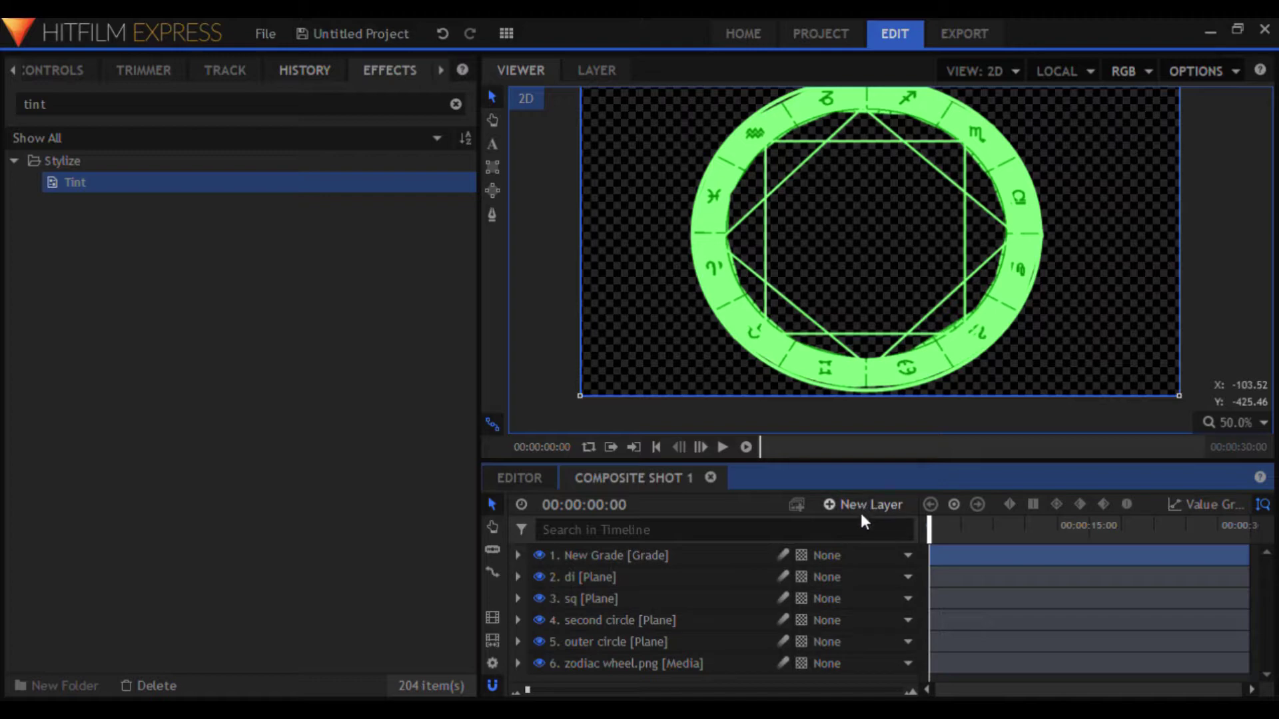
Step: Add a second grade layer at the top of the stack and apply the Glow effect to it
{"action": "key", "text": "ctrl+d"}
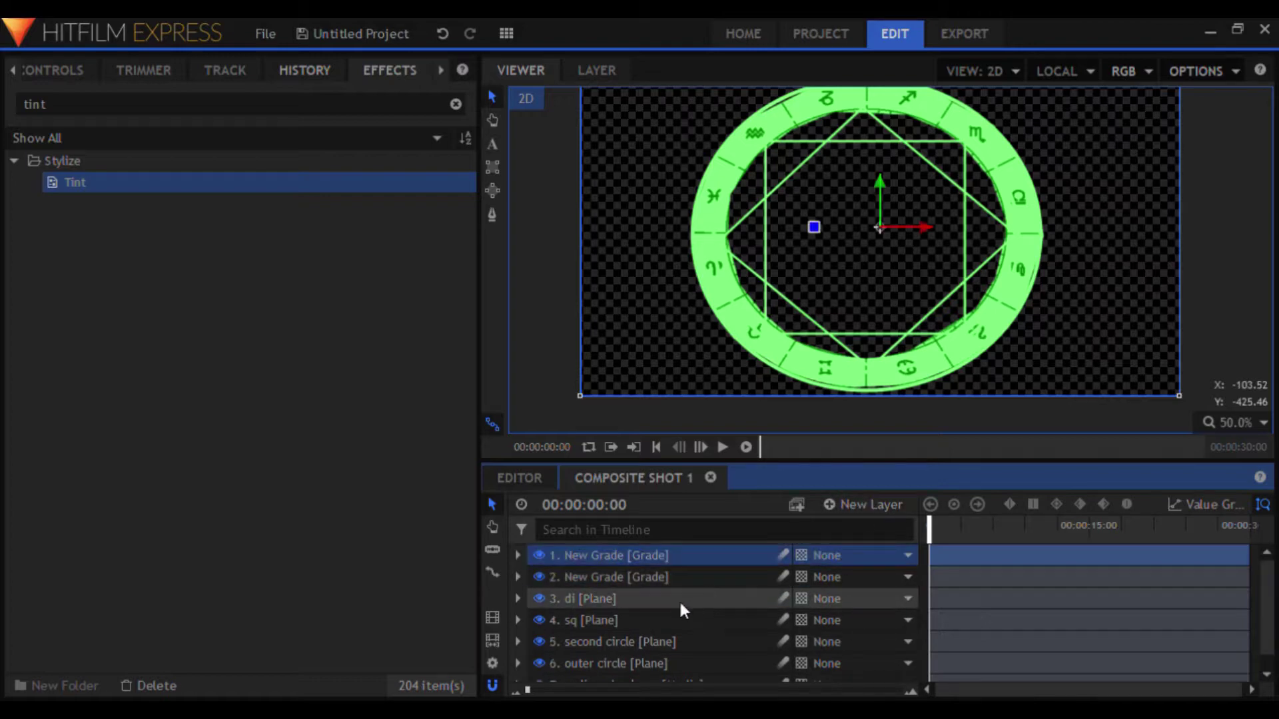
{"action": "left_click", "coordinate": [207, 112]}
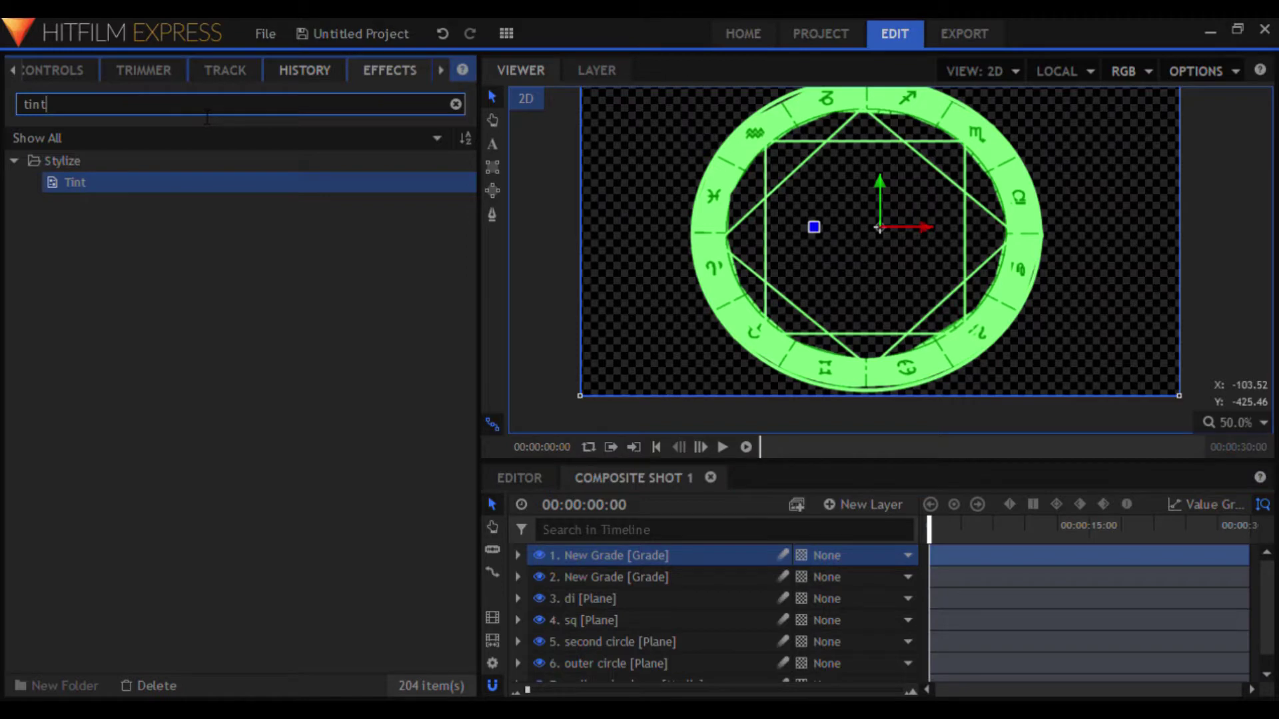
{"action": "key", "text": "BackSpace"}
{"action": "key", "text": "BackSpace"}
{"action": "key", "text": "BackSpace"}
{"action": "key", "text": "BackSpace"}
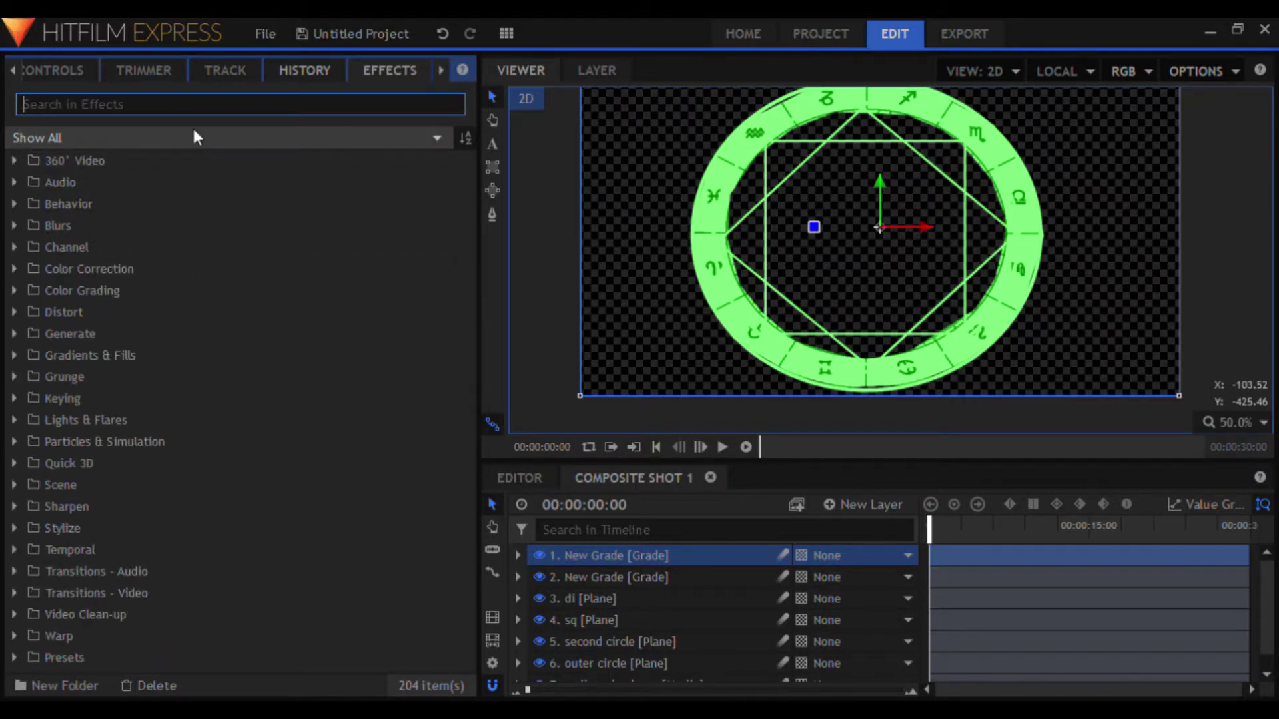
{"action": "type", "text": "glow"}
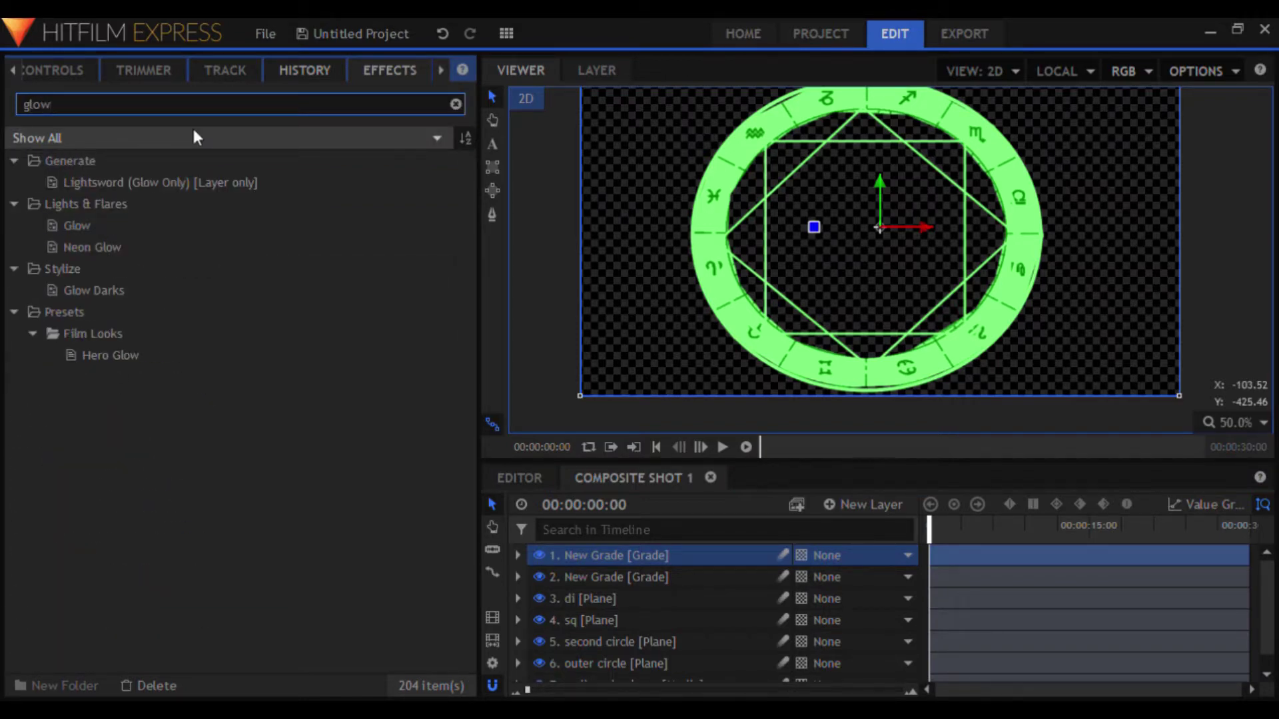
{"action": "left_click", "coordinate": [161, 229]}
{"action": "left_click_drag", "start_coordinate": [166, 244], "coordinate": [623, 556]}
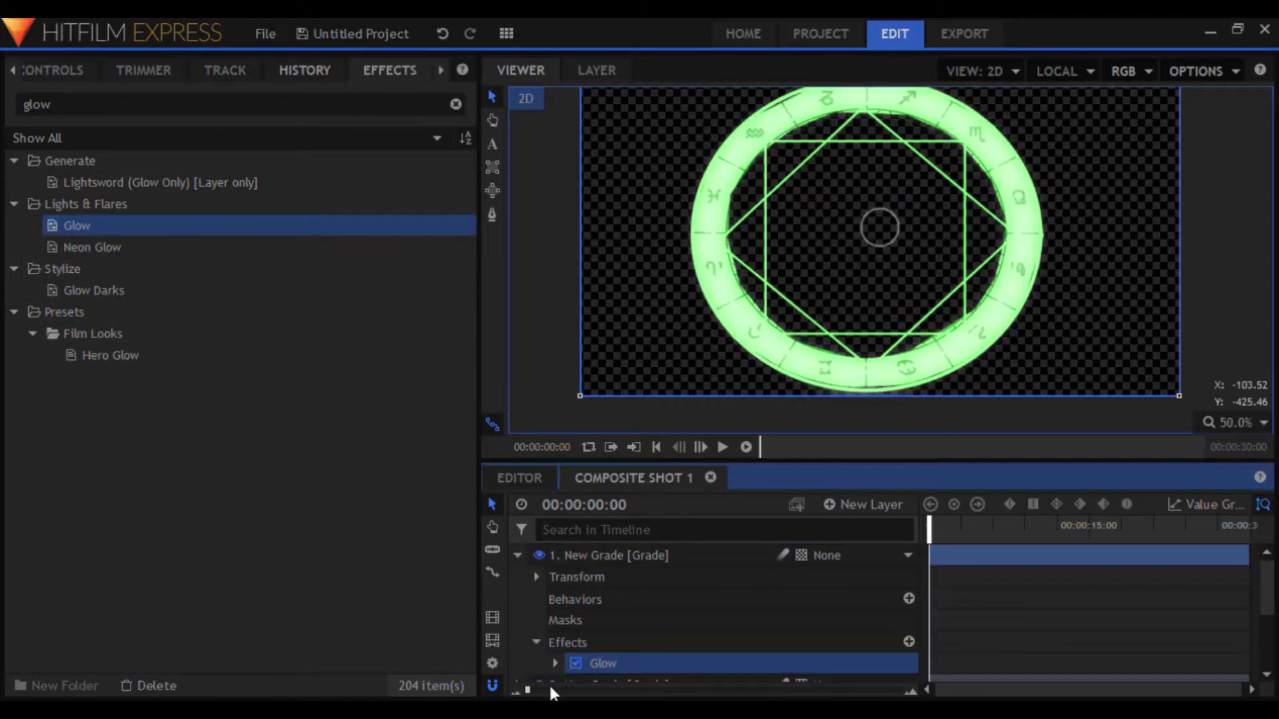
Step: Set the Glow effect's per-channel intensity to red 0.00, green 2.00 and blue 0.28
{"action": "left_click", "coordinate": [556, 664]}
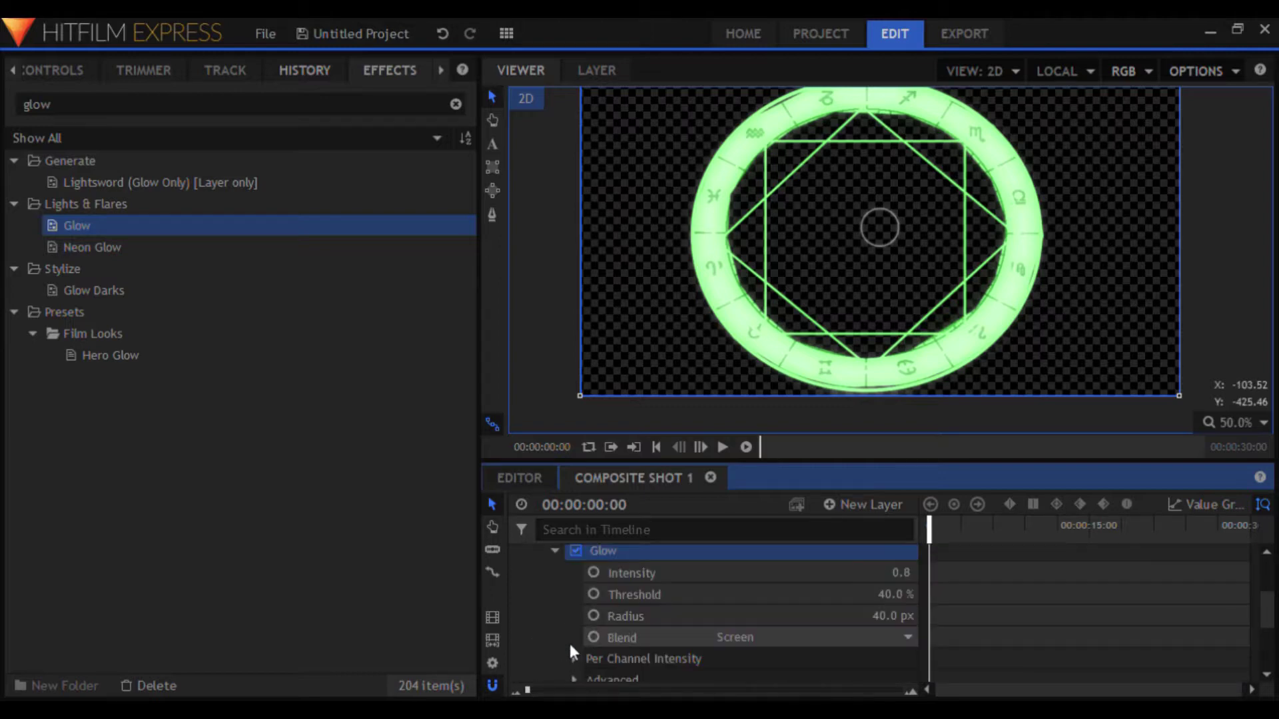
{"action": "scroll", "coordinate": [860, 636], "scroll_direction": "down", "scroll_amount": 2}
{"action": "scroll", "coordinate": [854, 637], "scroll_direction": "up", "scroll_amount": 2}
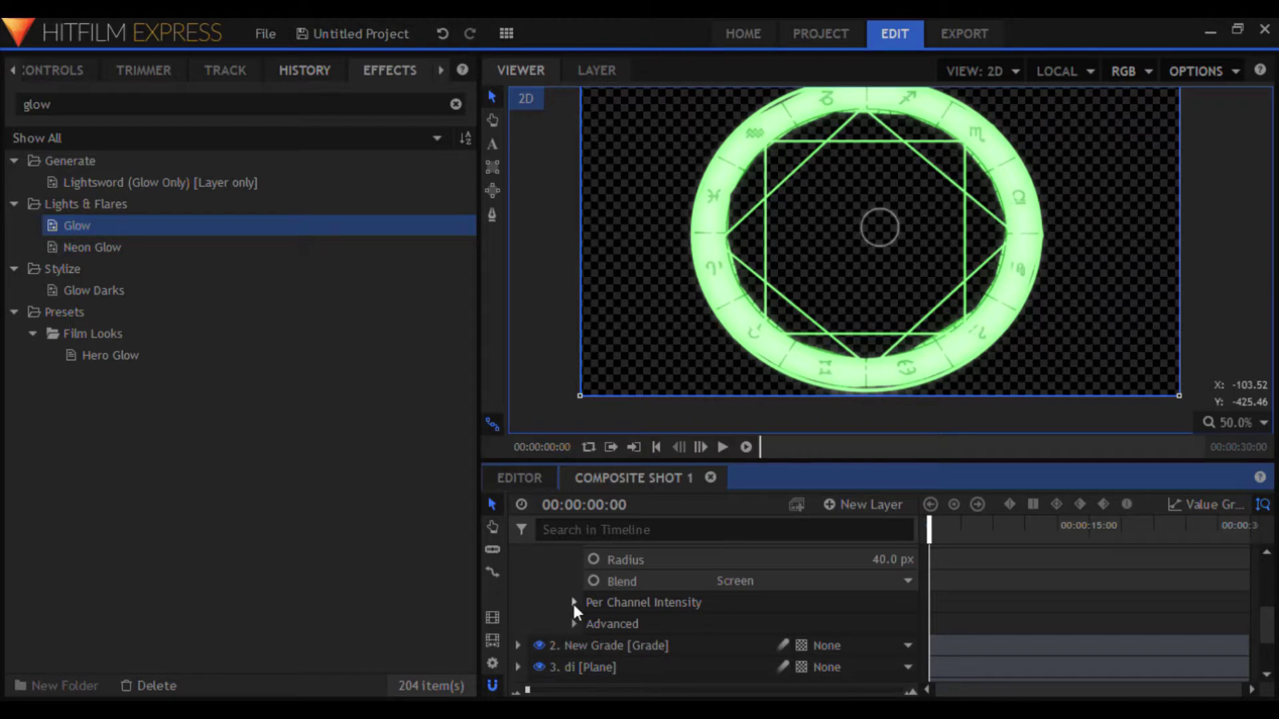
{"action": "scroll", "coordinate": [573, 602], "scroll_direction": "down", "scroll_amount": 1}
{"action": "left_click", "coordinate": [573, 542]}
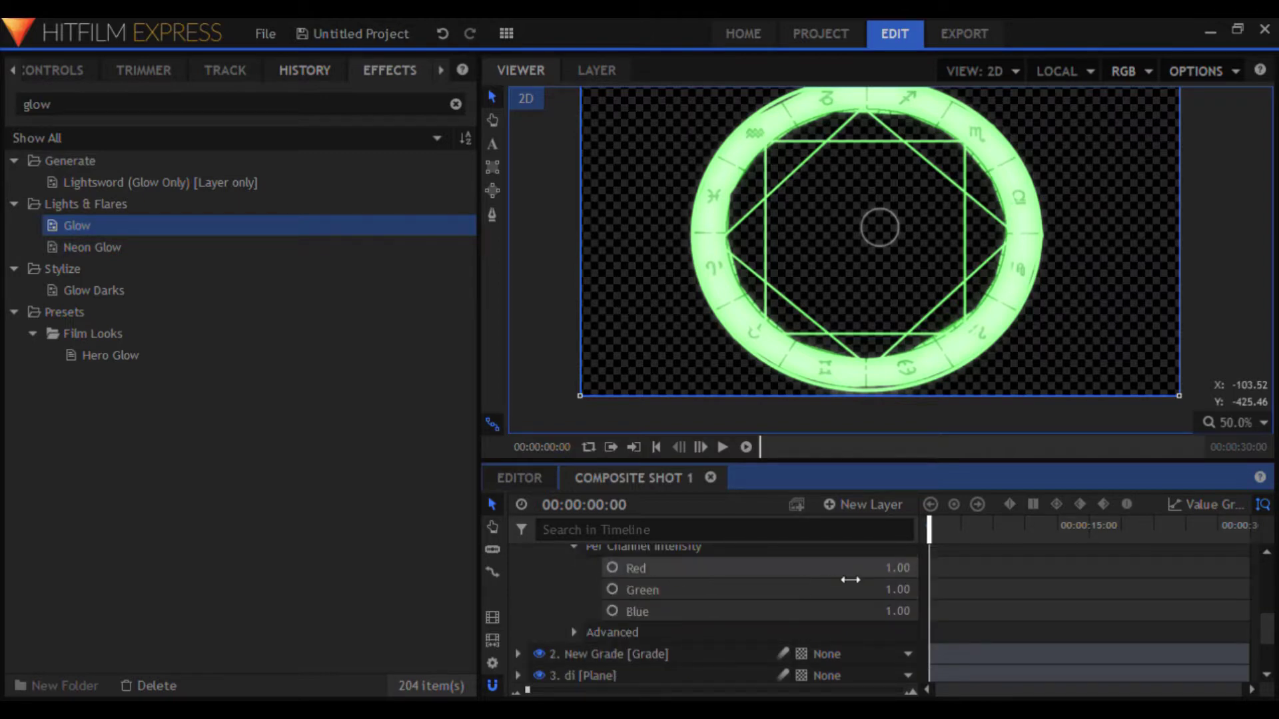
{"action": "left_click_drag", "start_coordinate": [894, 568], "coordinate": [826, 568]}
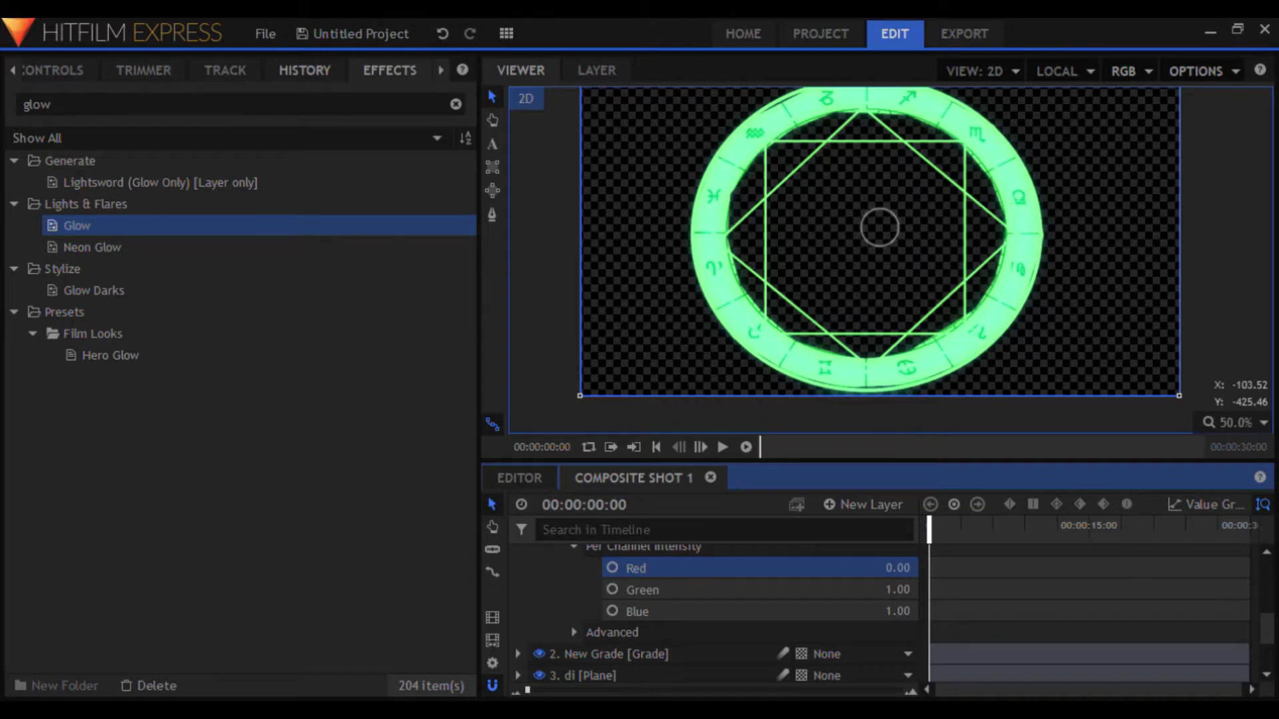
{"action": "left_click_drag", "start_coordinate": [896, 590], "coordinate": [963, 589]}
{"action": "left_click", "coordinate": [899, 590]}
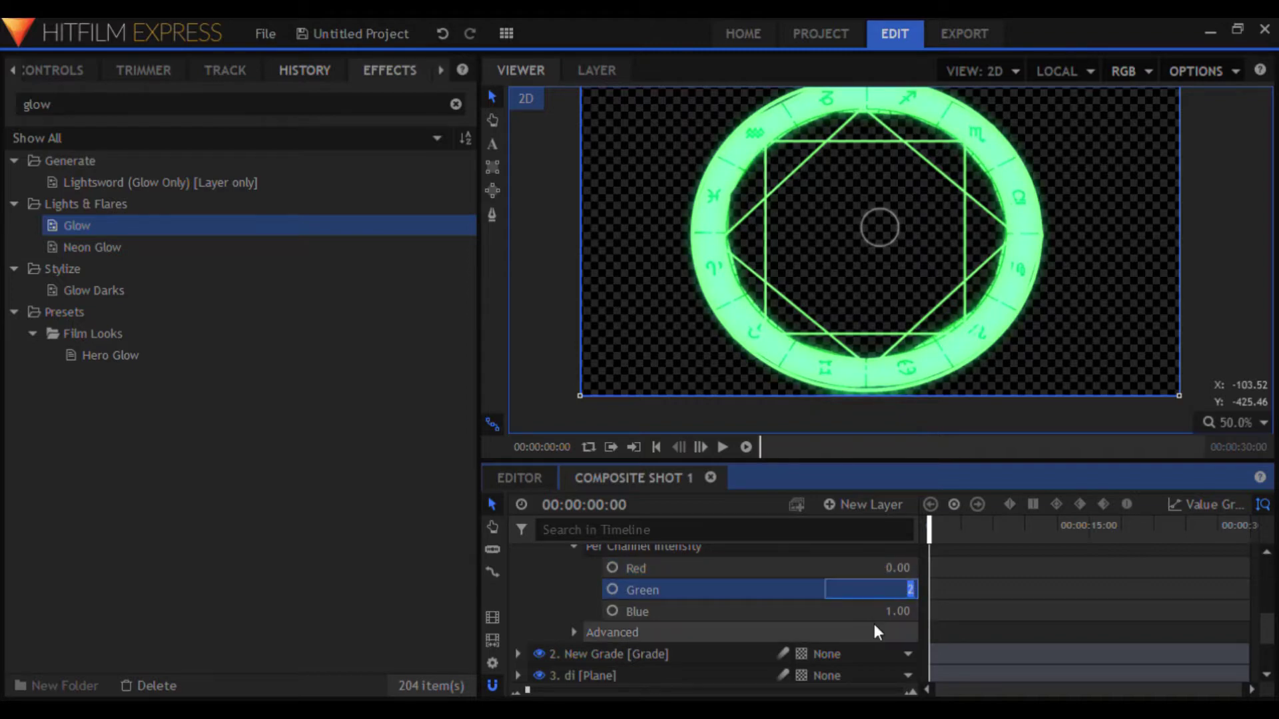
{"action": "left_click", "coordinate": [759, 593]}
{"action": "left_click_drag", "start_coordinate": [885, 608], "coordinate": [854, 608]}
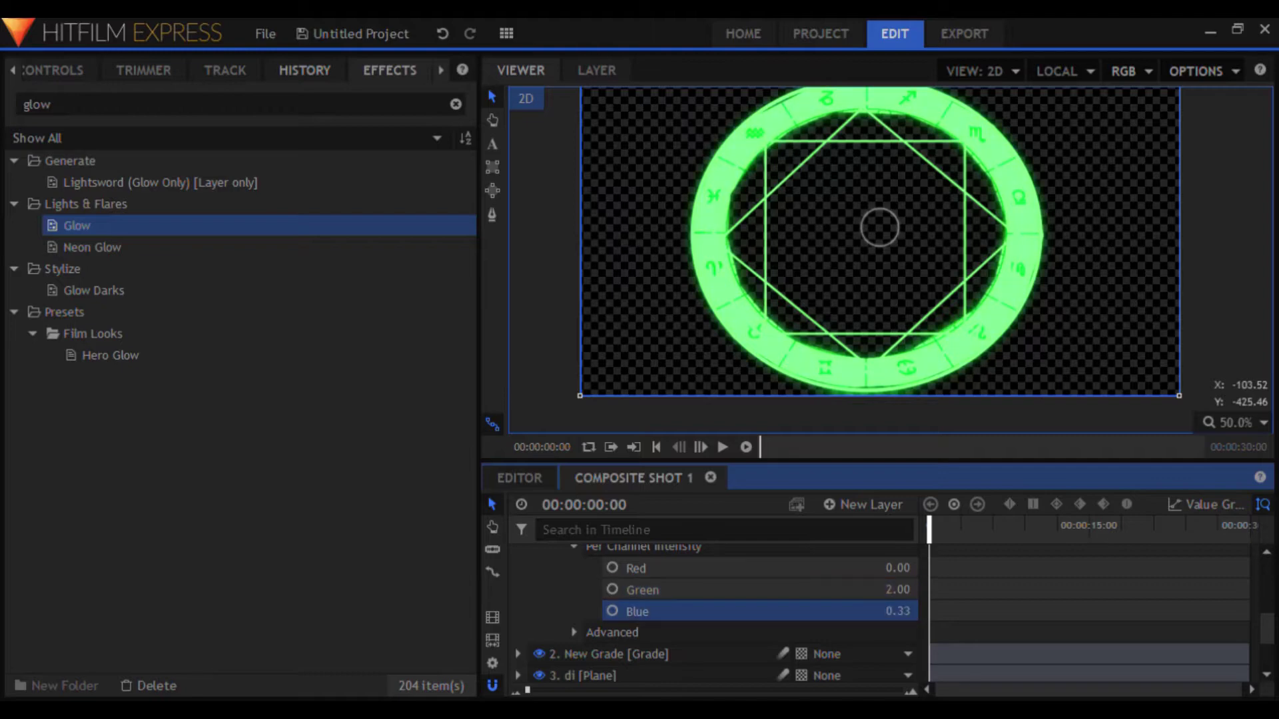
{"action": "left_click_drag", "start_coordinate": [843, 608], "coordinate": [834, 609]}
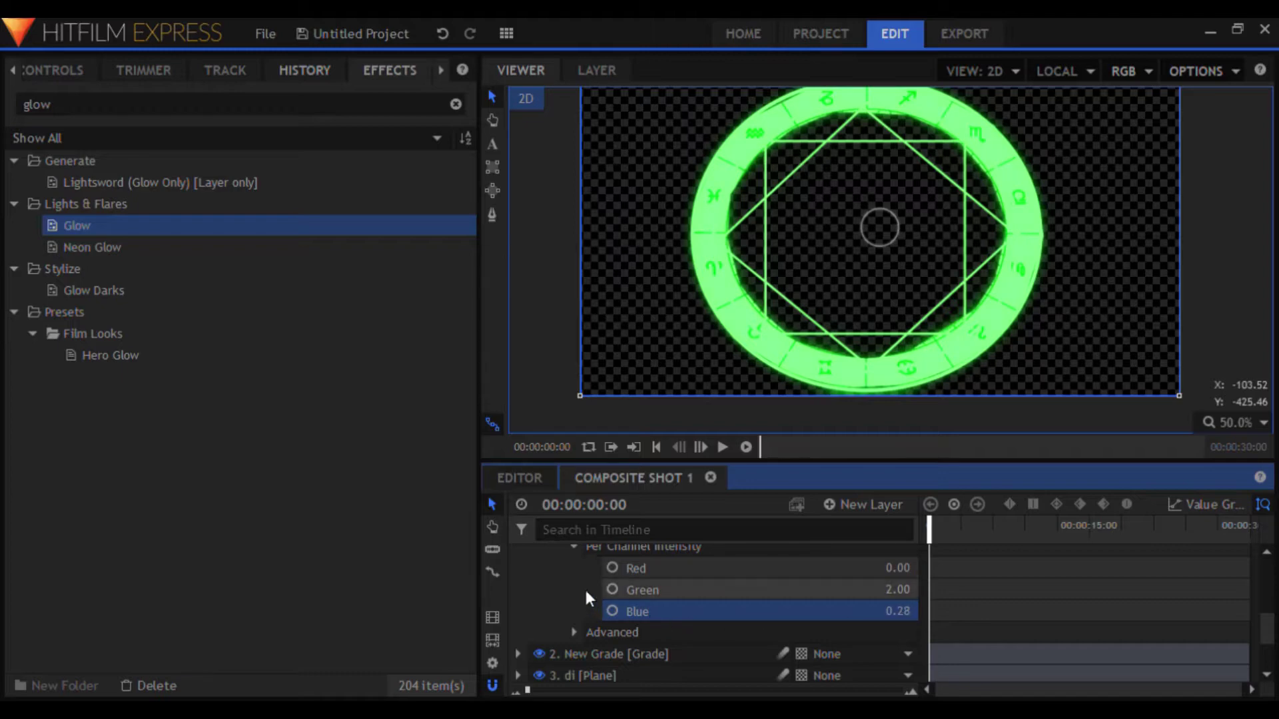
Step: Set the glow's intensity to 1.1, threshold to 0% and radius to 123 px, and collapse the grade layer
{"action": "scroll", "coordinate": [586, 590], "scroll_direction": "up", "scroll_amount": 5}
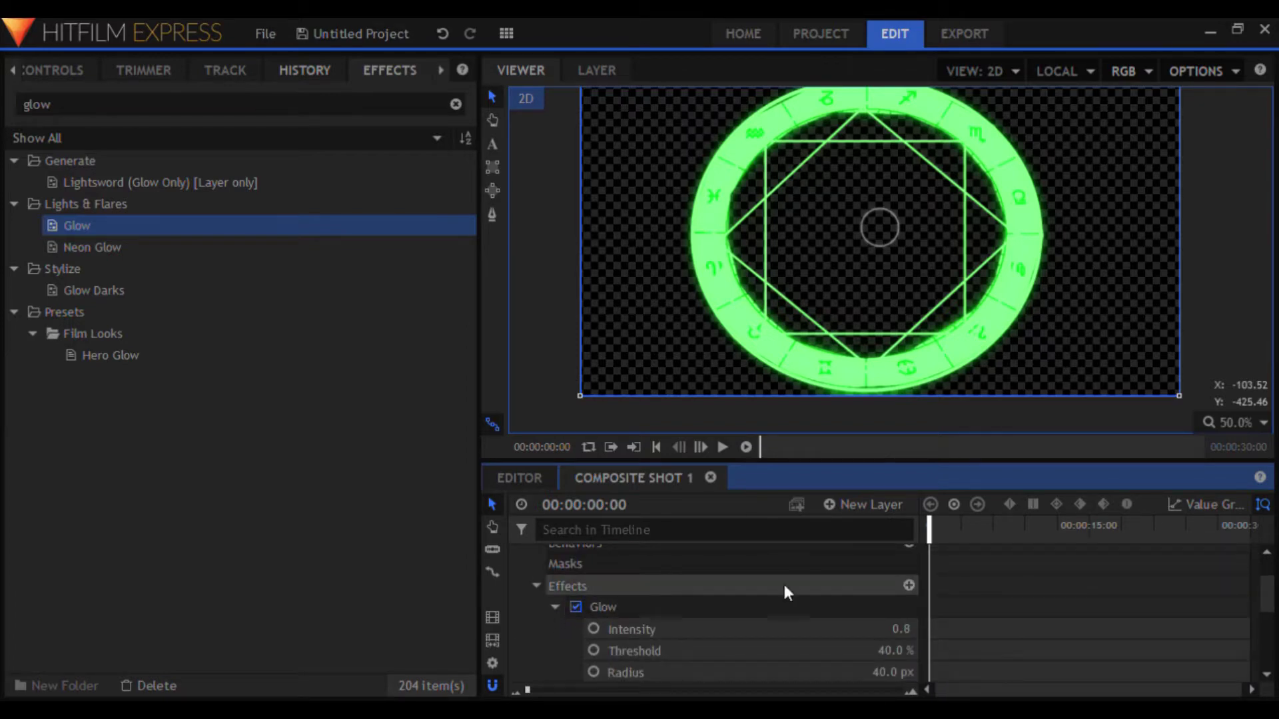
{"action": "mouse_move", "coordinate": [899, 629]}
{"action": "left_mouse_down"}
{"action": "mouse_move", "coordinate": [931, 629]}
{"action": "mouse_move", "coordinate": [913, 630]}
{"action": "mouse_move", "coordinate": [907, 651]}
{"action": "left_mouse_up"}
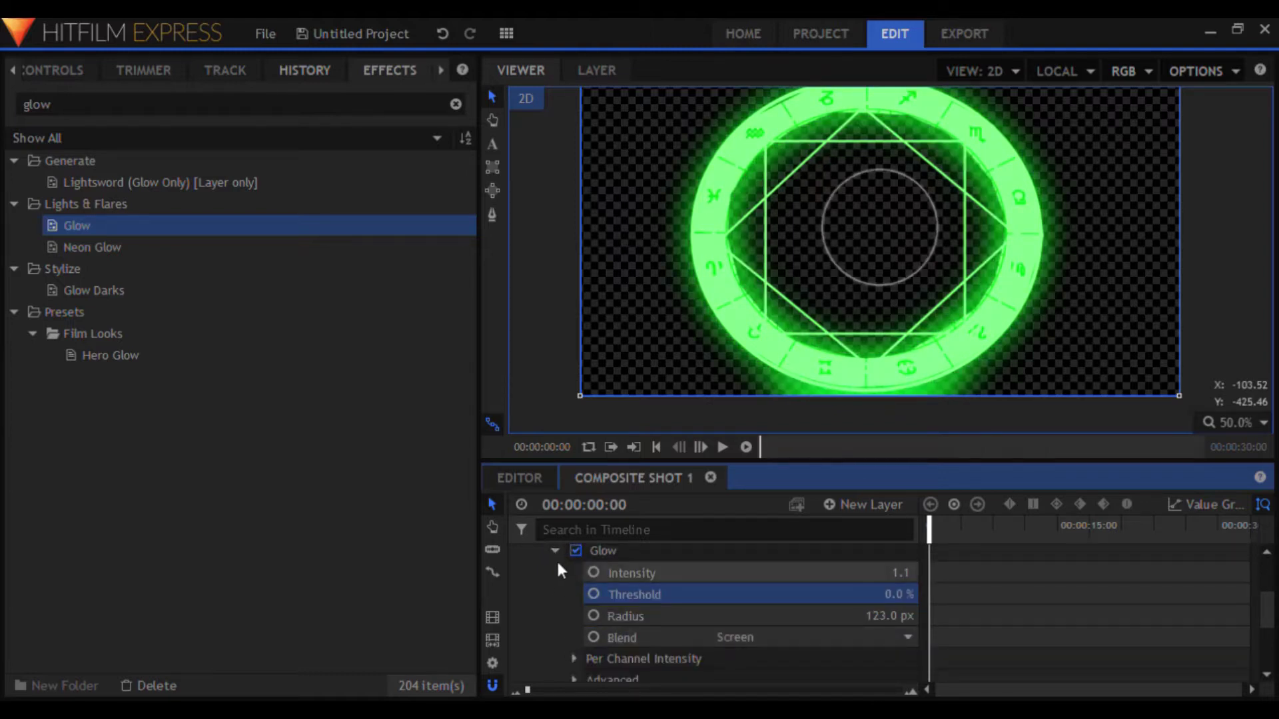
{"action": "left_click", "coordinate": [556, 552]}
{"action": "scroll", "coordinate": [544, 573], "scroll_direction": "up", "scroll_amount": 3}
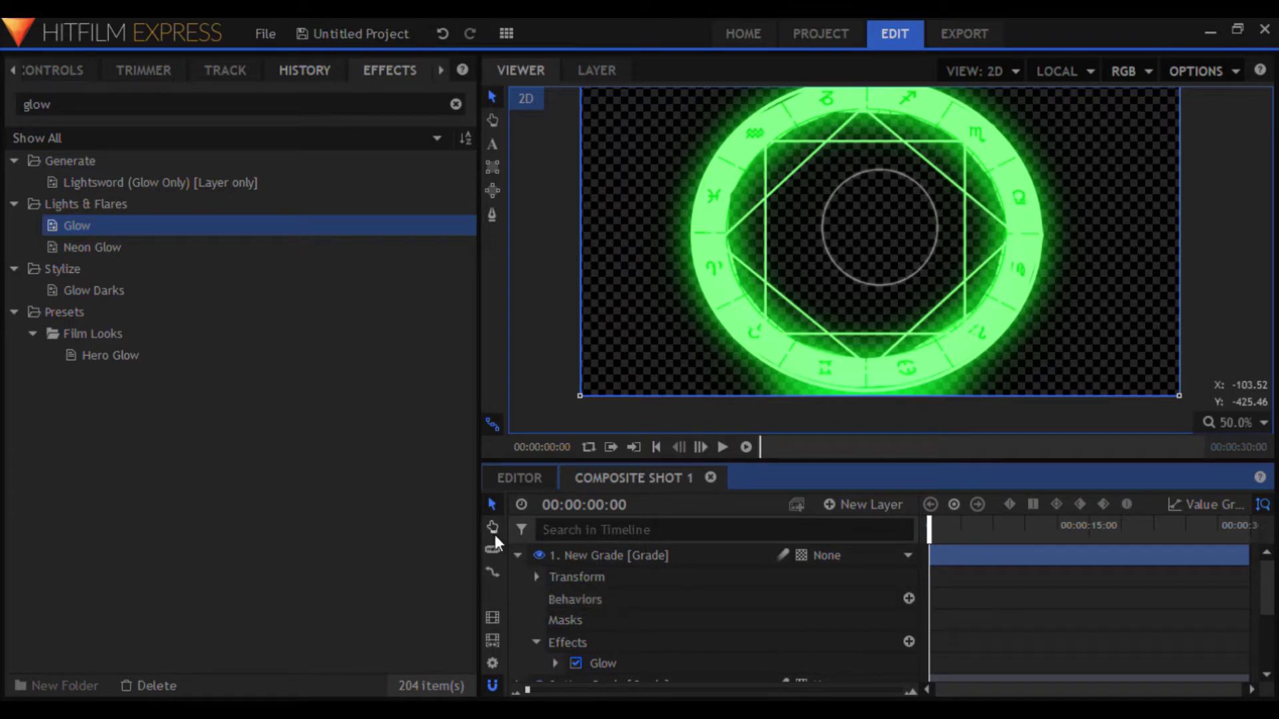
{"action": "left_click", "coordinate": [518, 556]}
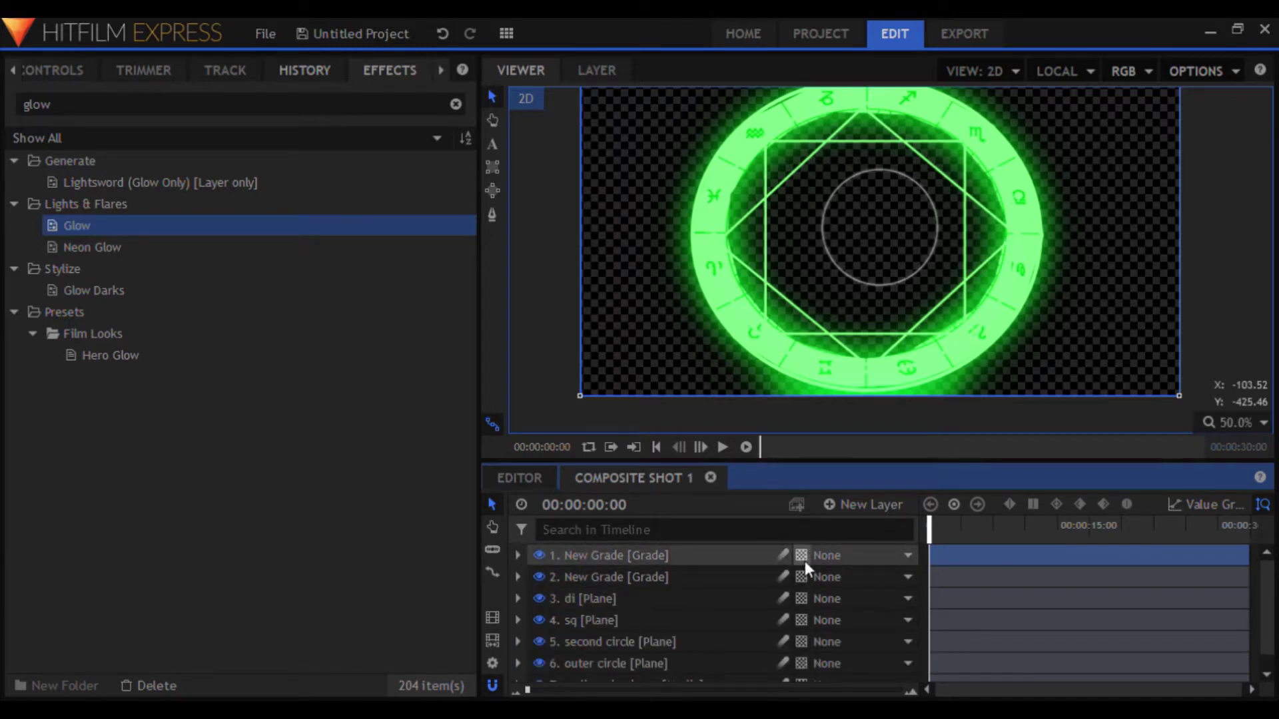
Step: Rename the lower grade layer, which holds the tint, as "green colour"
{"action": "left_click", "coordinate": [623, 578]}
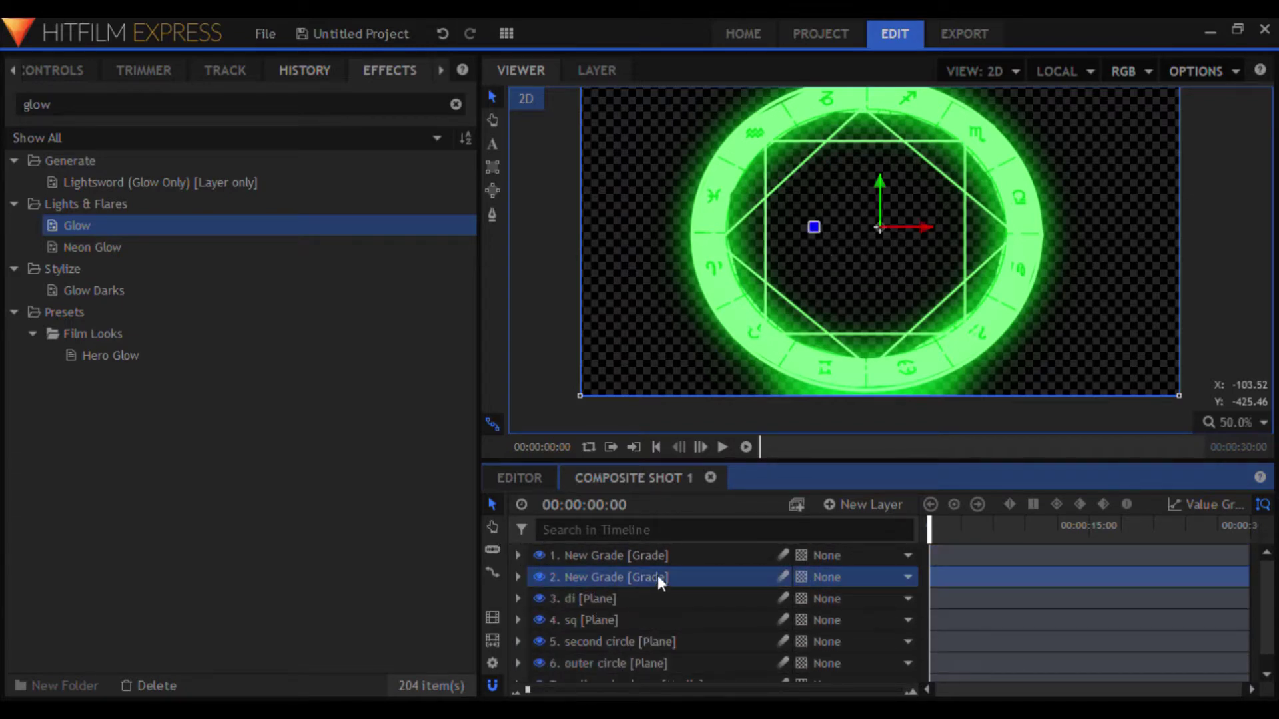
{"action": "key", "text": "F2"}
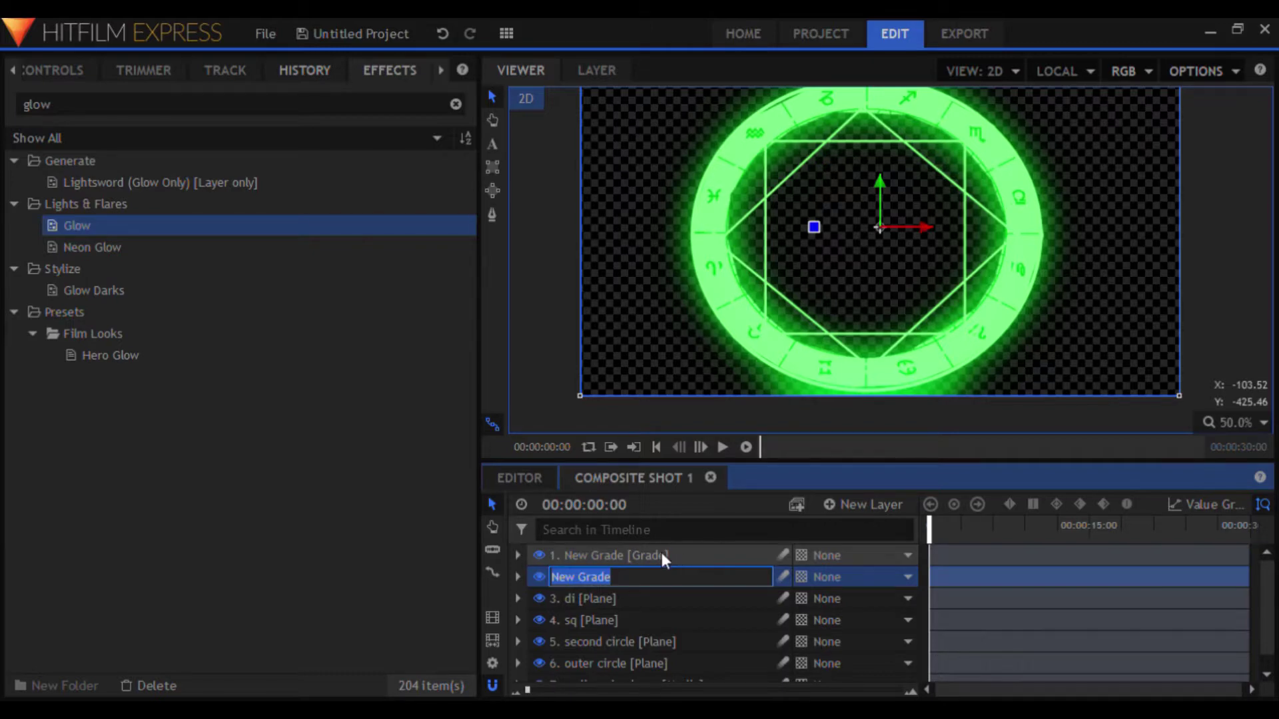
{"action": "type", "text": "green "}
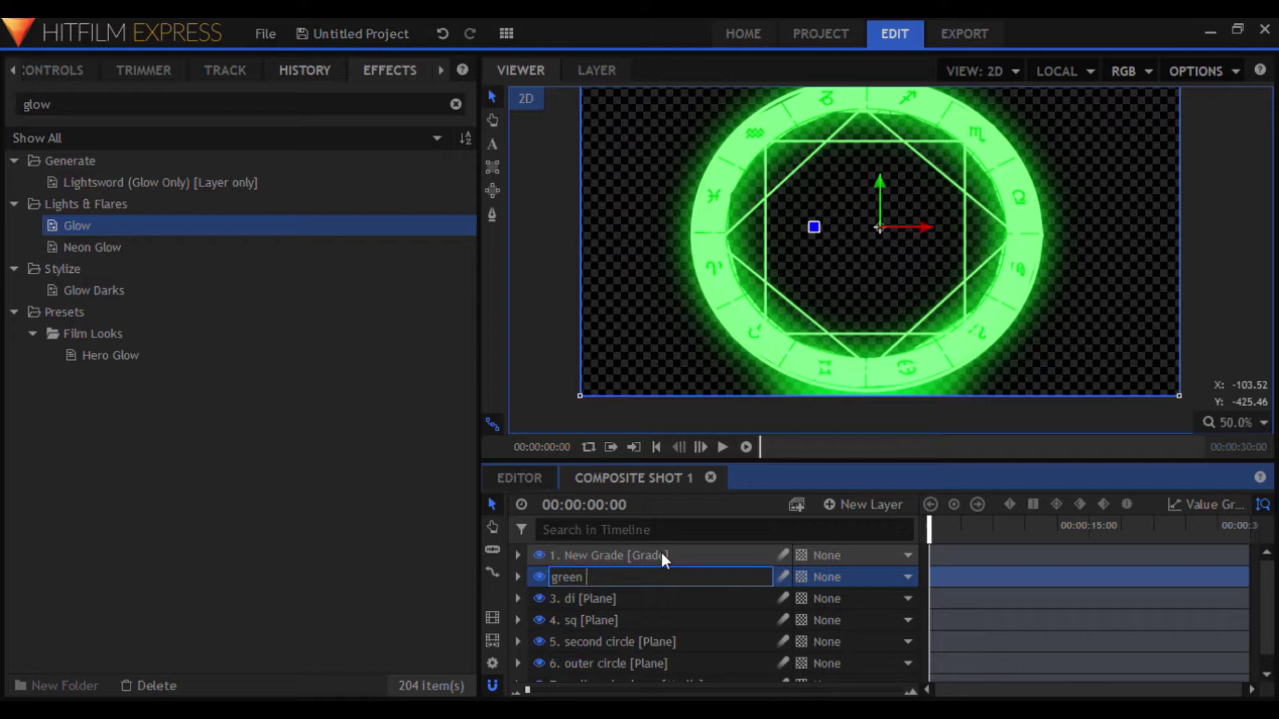
{"action": "type", "text": "colou"}
{"action": "type", "text": "r"}
{"action": "key", "text": "Return"}
Step: Rename the top grade layer, which holds the glow, as "green glow"
{"action": "double_click", "coordinate": [656, 555]}
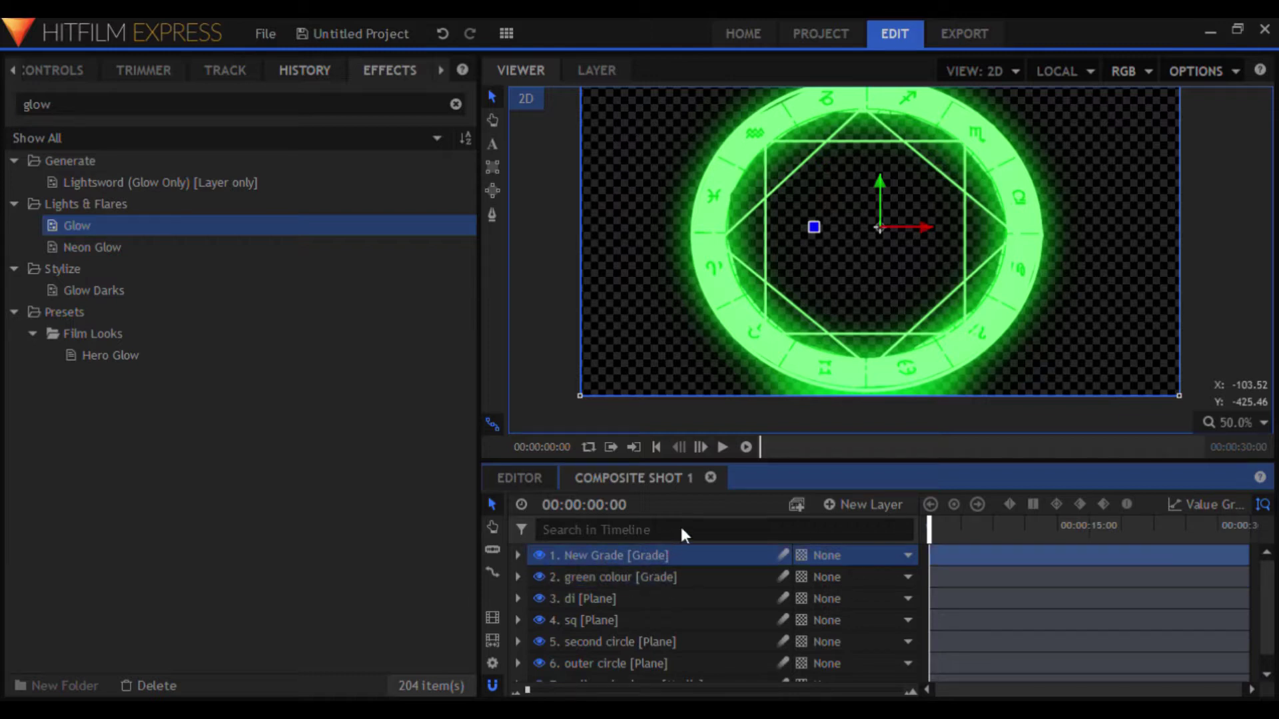
{"action": "type", "text": "gre"}
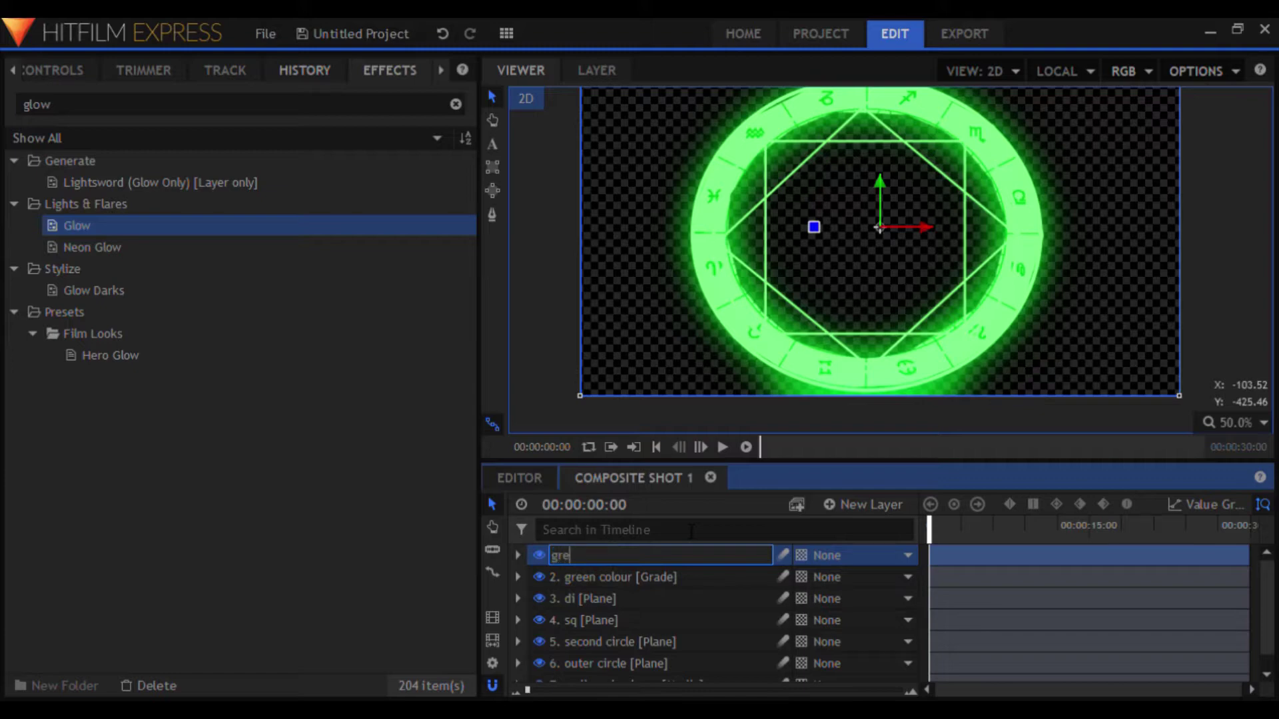
{"action": "type", "text": "en glow"}
{"action": "key", "text": "Return"}
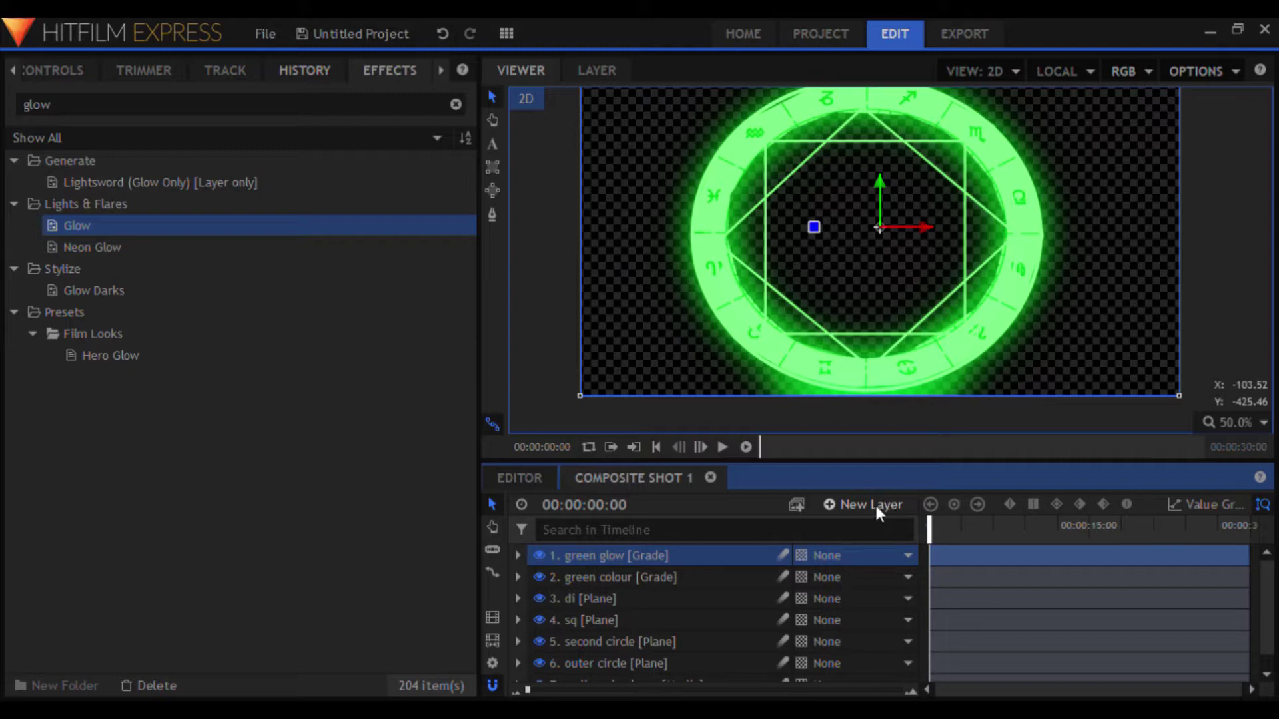
Step: Add another grade layer at the top of the stack and apply the Blur effect to it
{"action": "left_click", "coordinate": [876, 573]}
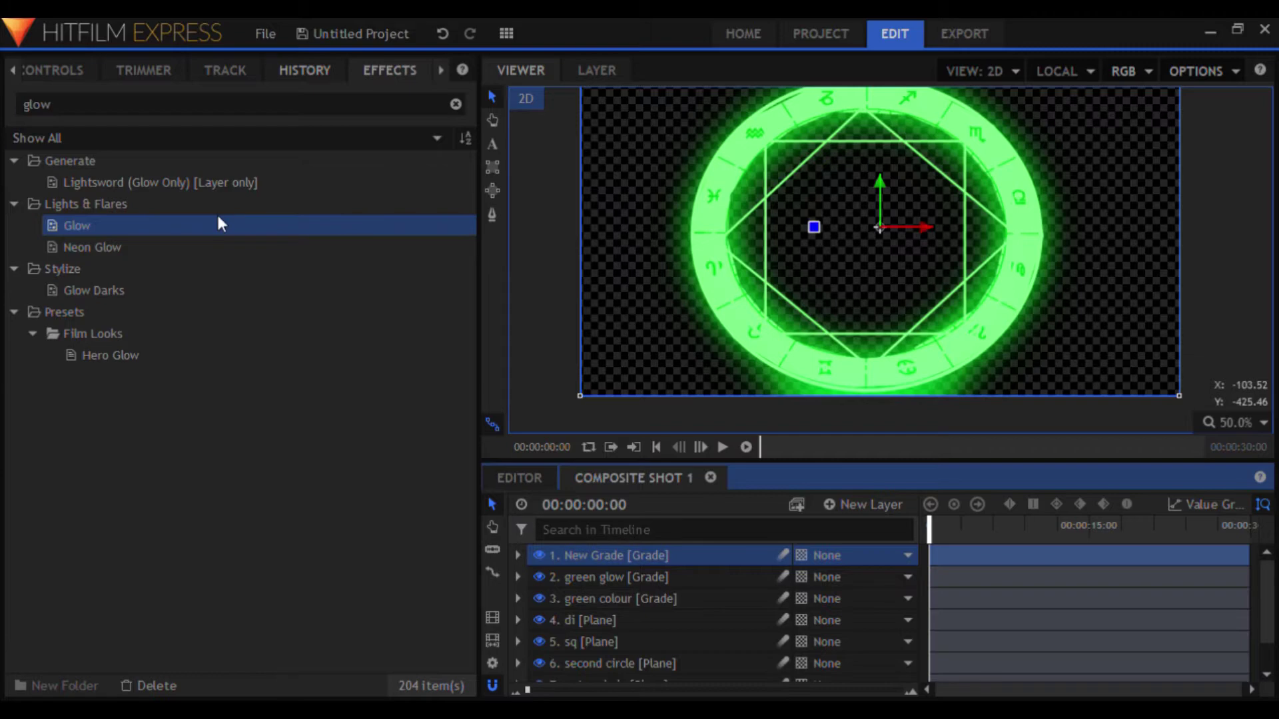
{"action": "left_click", "coordinate": [147, 112]}
{"action": "key", "text": "ctrl+a"}
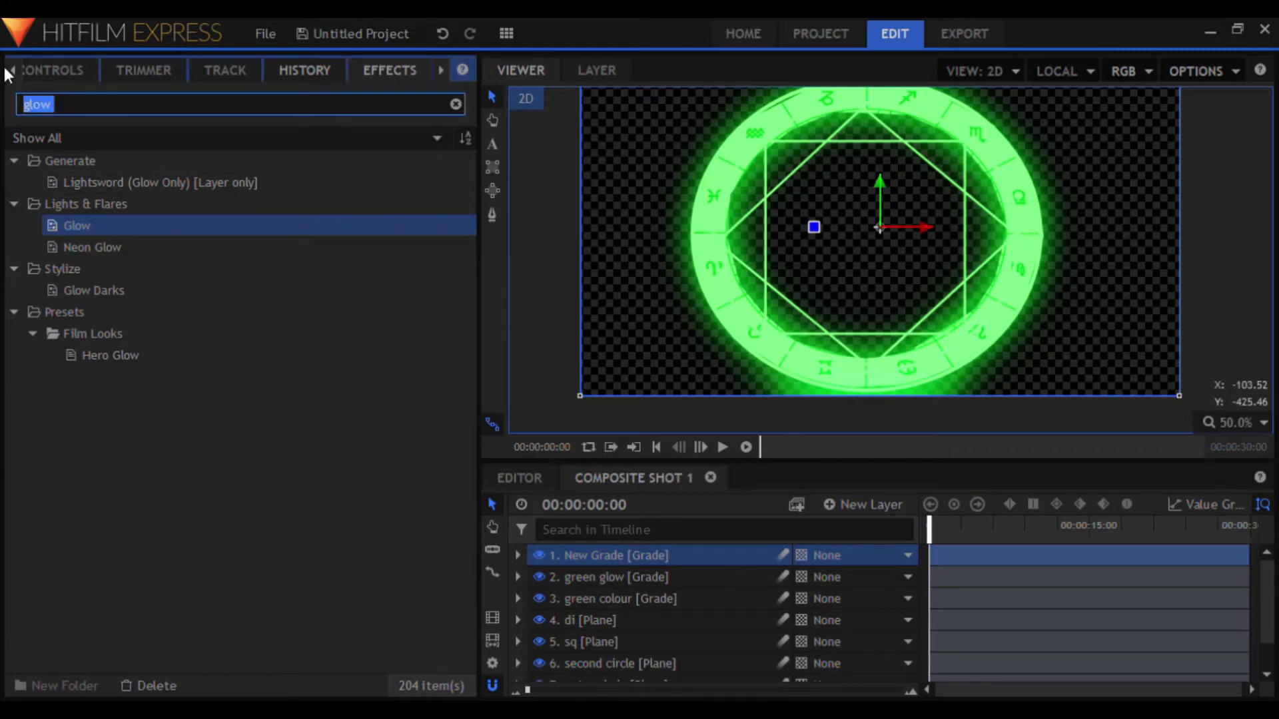
{"action": "key", "text": "BackSpace"}
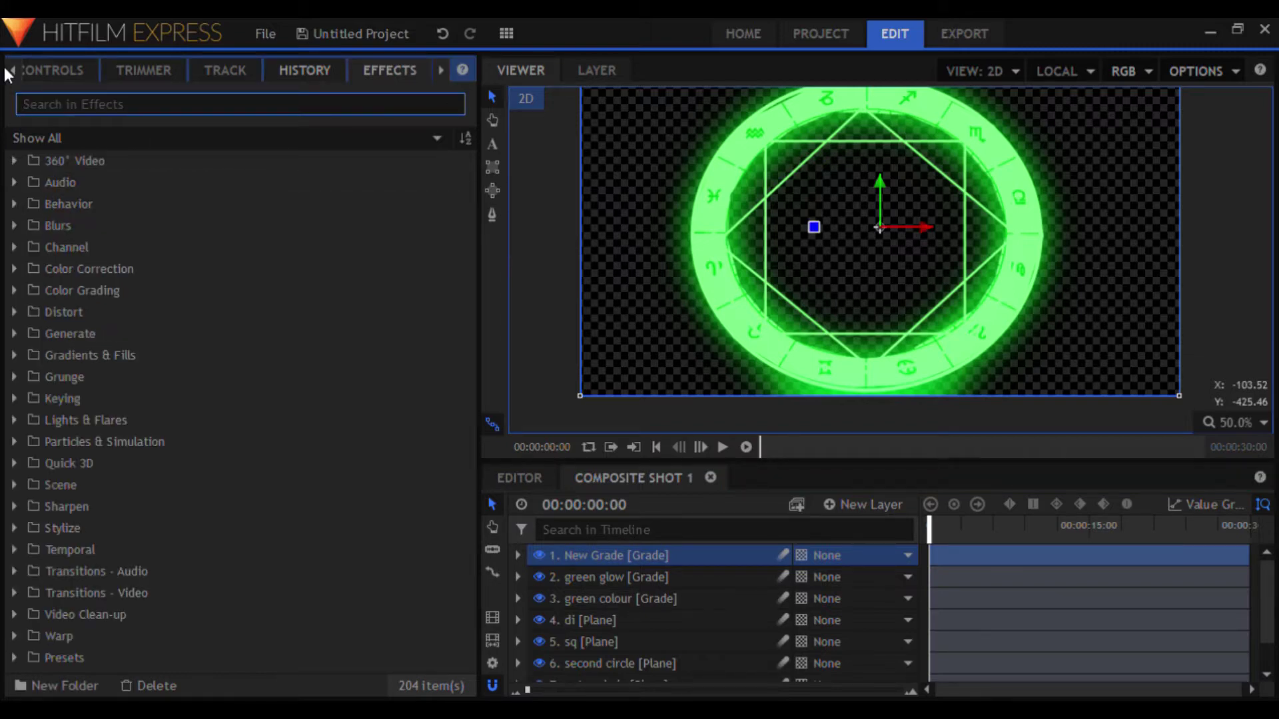
{"action": "type", "text": "blur"}
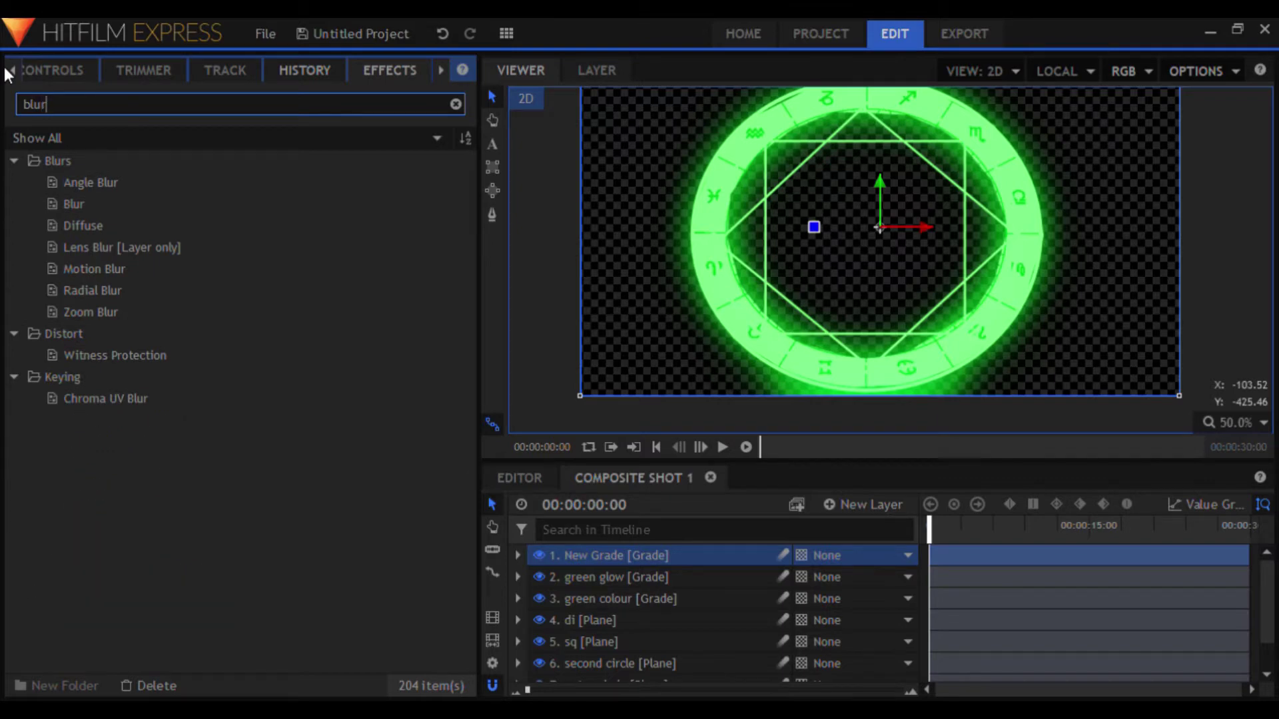
{"action": "left_click_drag", "start_coordinate": [130, 204], "coordinate": [585, 561]}
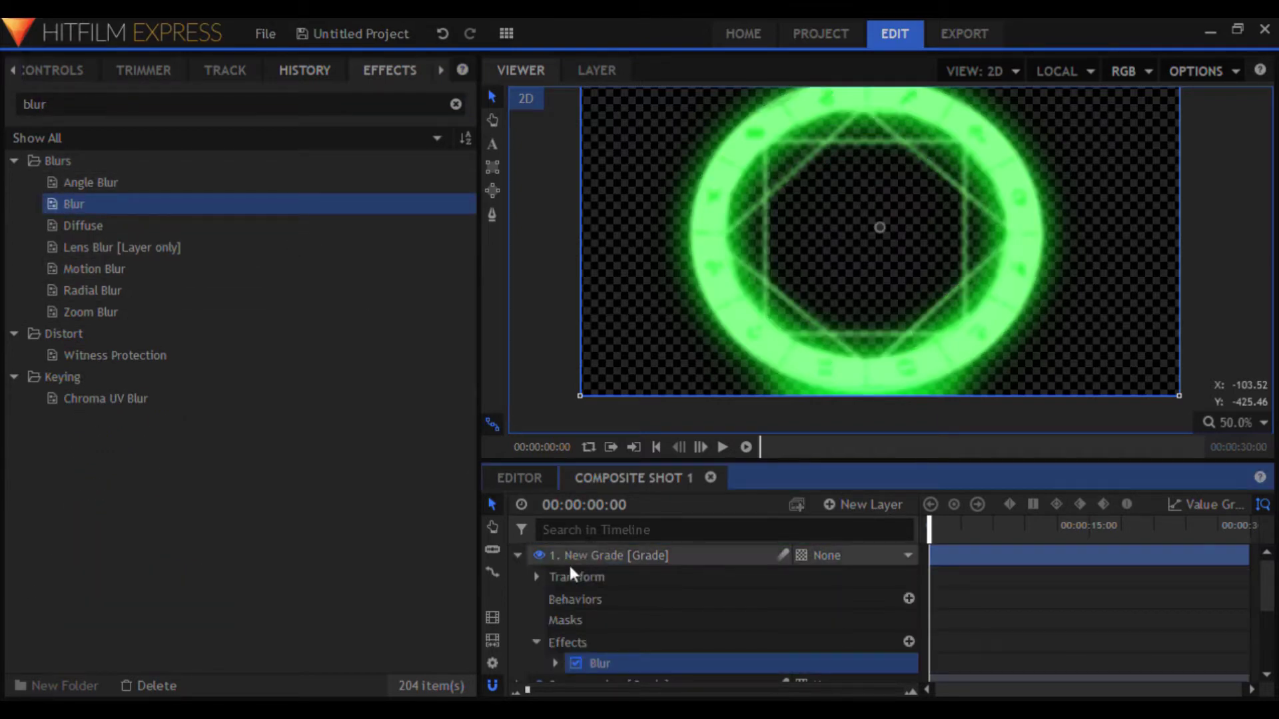
Step: Set the Blur effect's radius to 3 px with 2 iterations, and collapse the grade layer
{"action": "left_click", "coordinate": [555, 663]}
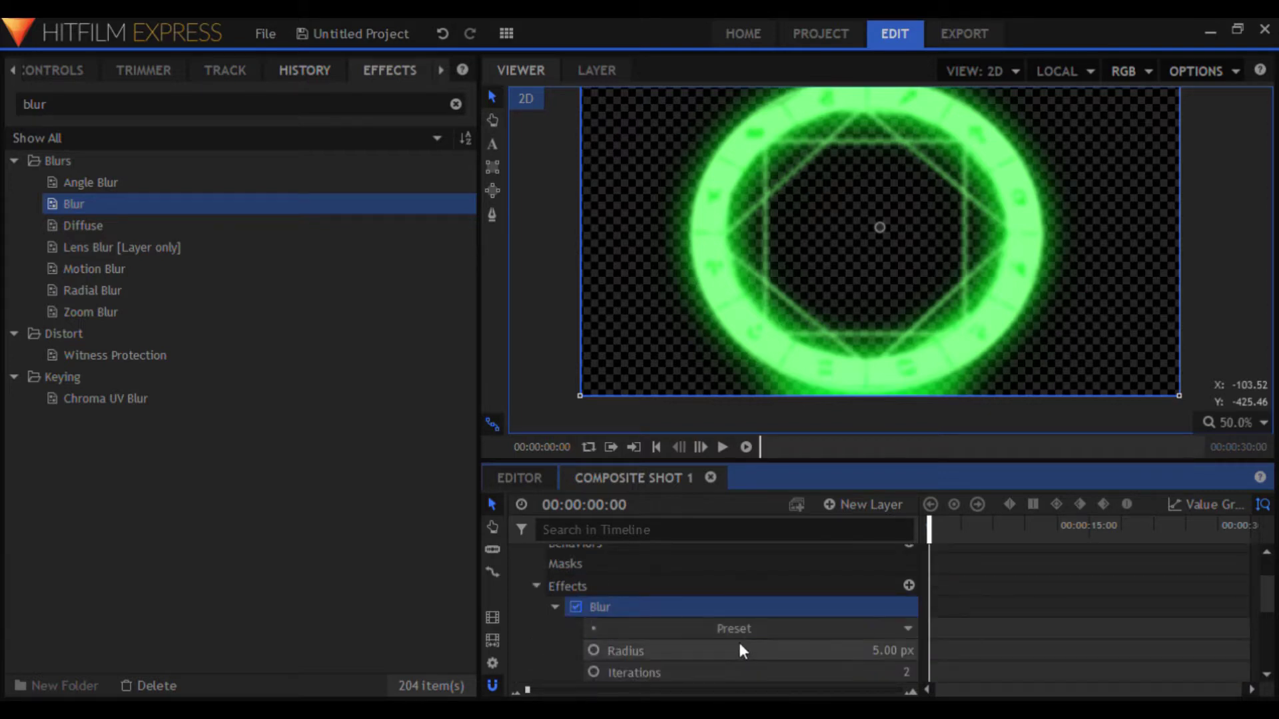
{"action": "scroll", "coordinate": [779, 633], "scroll_direction": "down", "scroll_amount": 2}
{"action": "scroll", "coordinate": [806, 631], "scroll_direction": "up", "scroll_amount": 1}
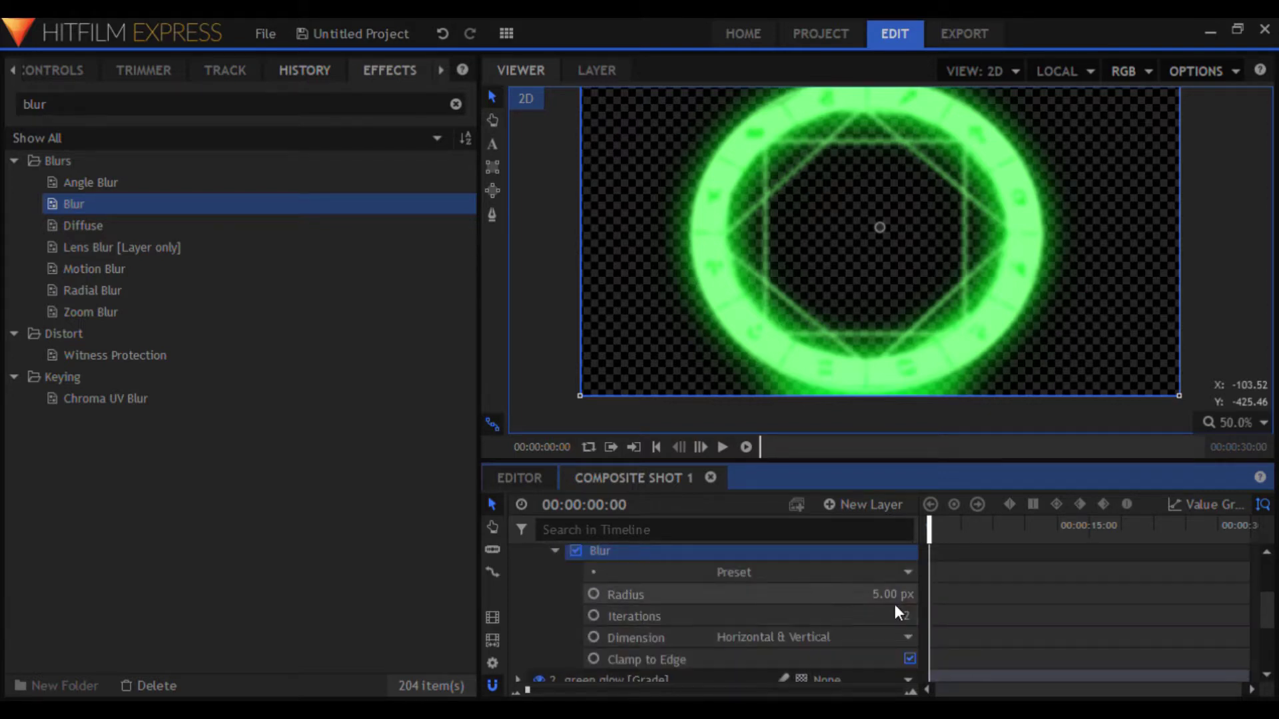
{"action": "mouse_move", "coordinate": [888, 599]}
{"action": "left_mouse_down"}
{"action": "mouse_move", "coordinate": [833, 600]}
{"action": "mouse_move", "coordinate": [878, 598]}
{"action": "left_mouse_up"}
{"action": "key", "text": "ctrl+z"}
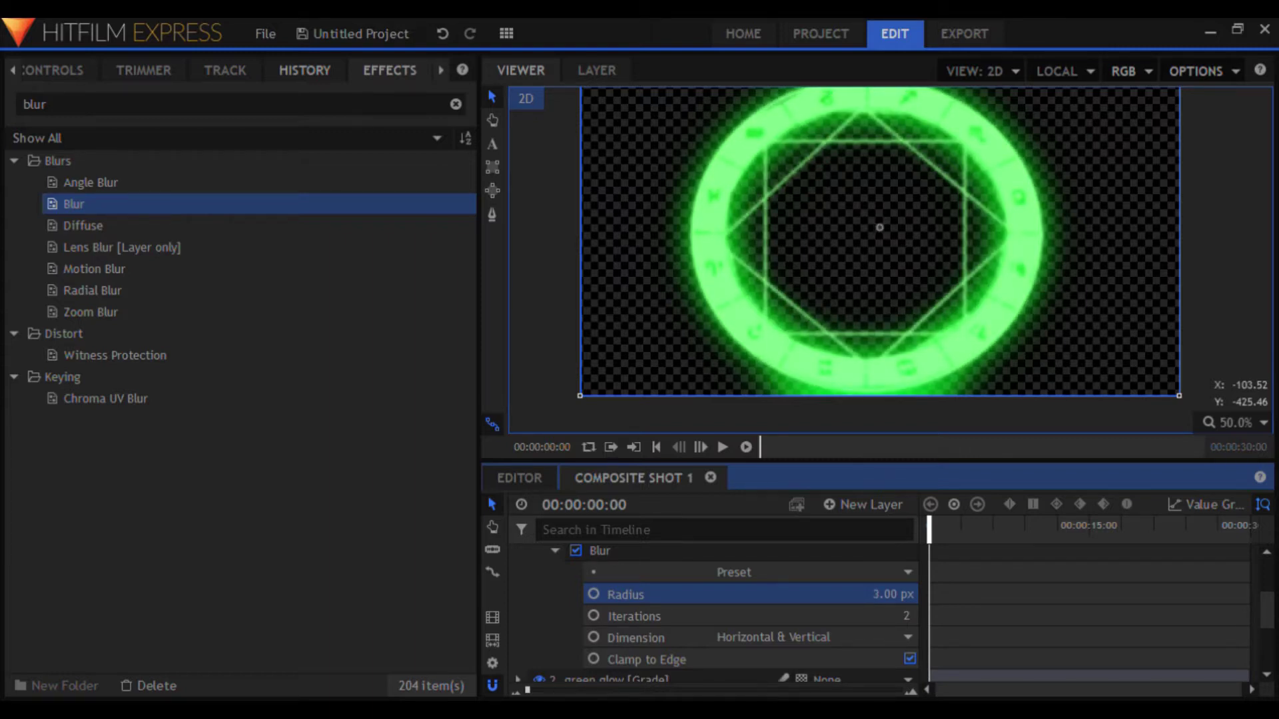
{"action": "mouse_move", "coordinate": [893, 617]}
{"action": "left_mouse_down"}
{"action": "mouse_move", "coordinate": [912, 617]}
{"action": "mouse_move", "coordinate": [895, 617]}
{"action": "left_mouse_up"}
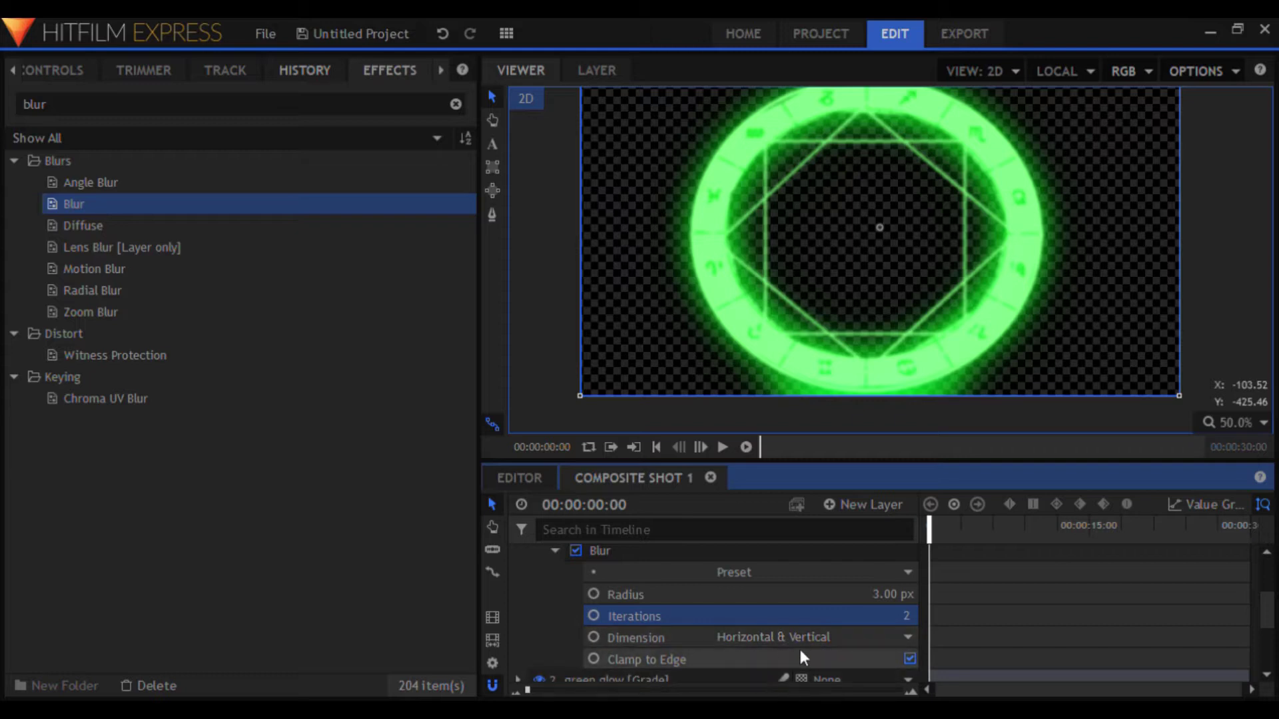
{"action": "left_click", "coordinate": [679, 573]}
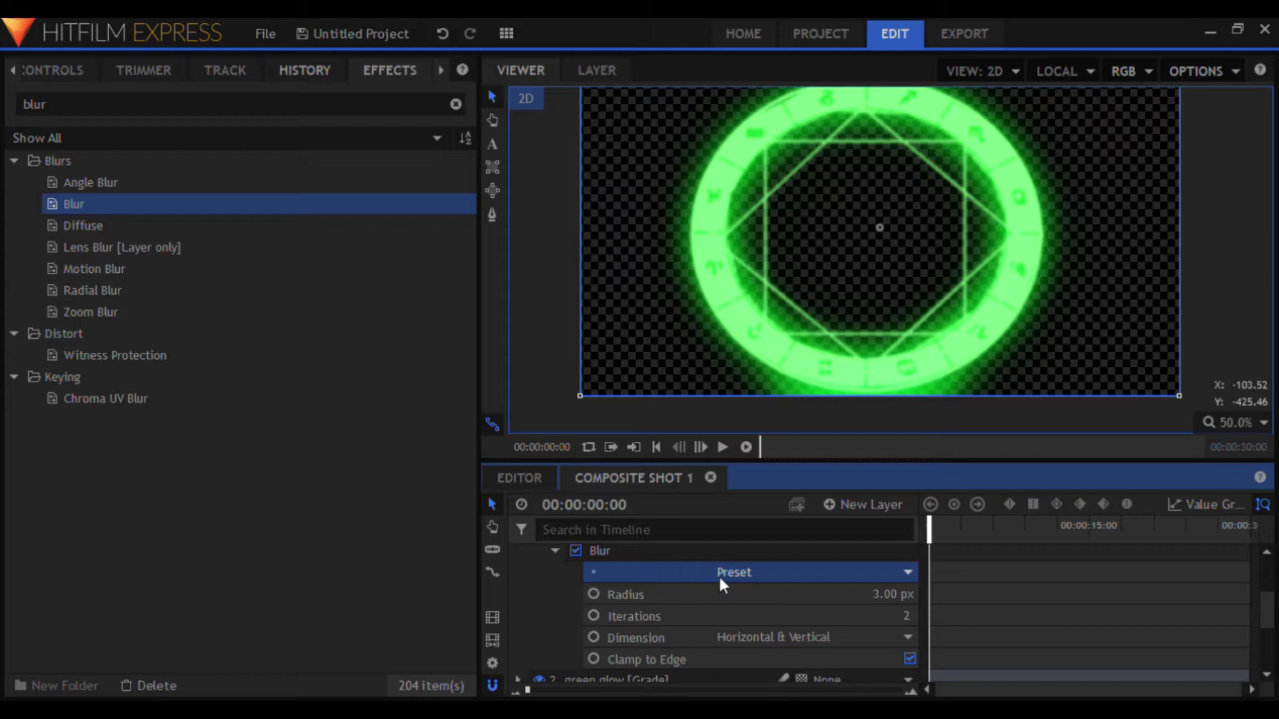
{"action": "left_click", "coordinate": [555, 550]}
{"action": "scroll", "coordinate": [563, 642], "scroll_direction": "up", "scroll_amount": 2}
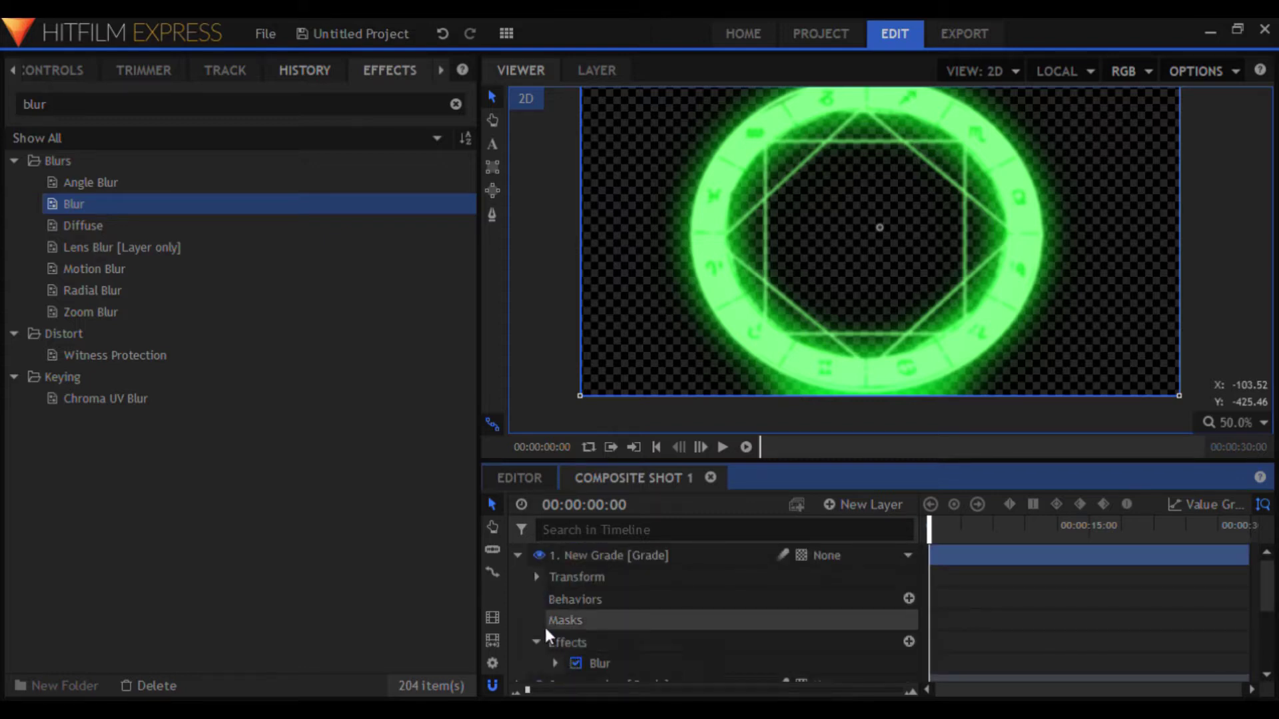
{"action": "left_click", "coordinate": [510, 558]}
Step: Rename the grade layer holding the Blur effect as "blur"
{"action": "left_click", "coordinate": [621, 559]}
{"action": "key", "text": "F2"}
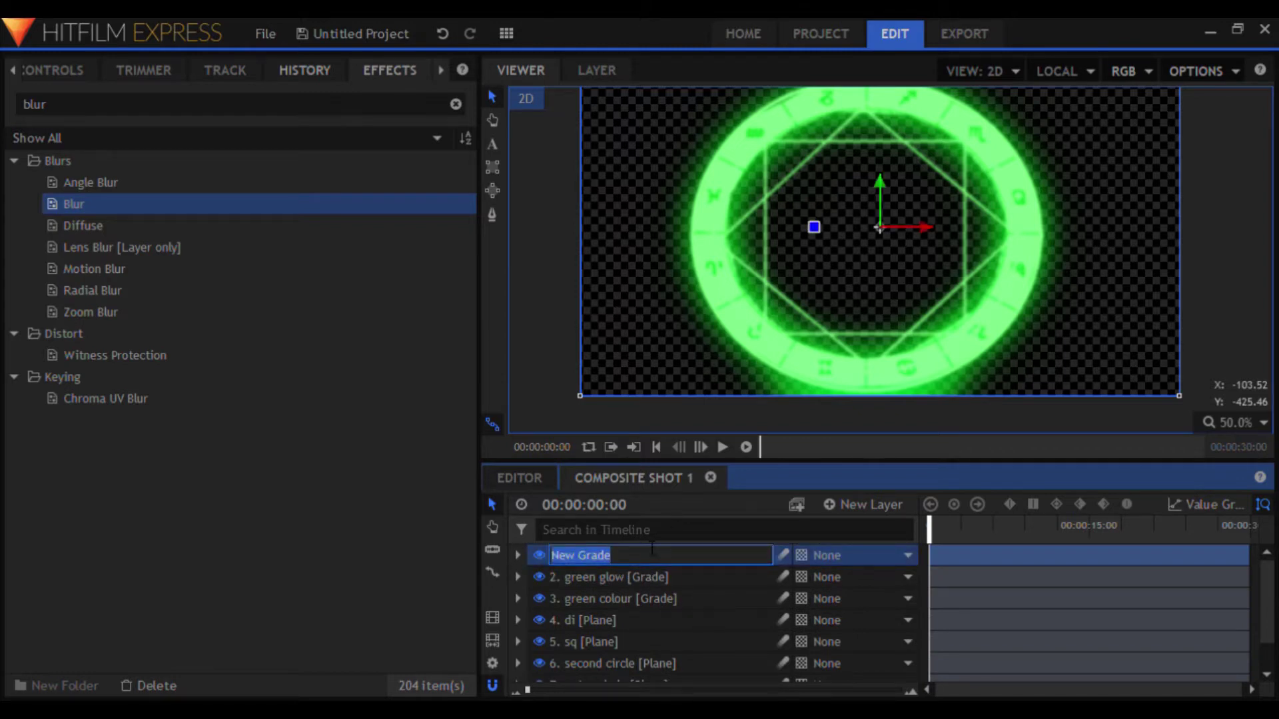
{"action": "type", "text": "blr"}
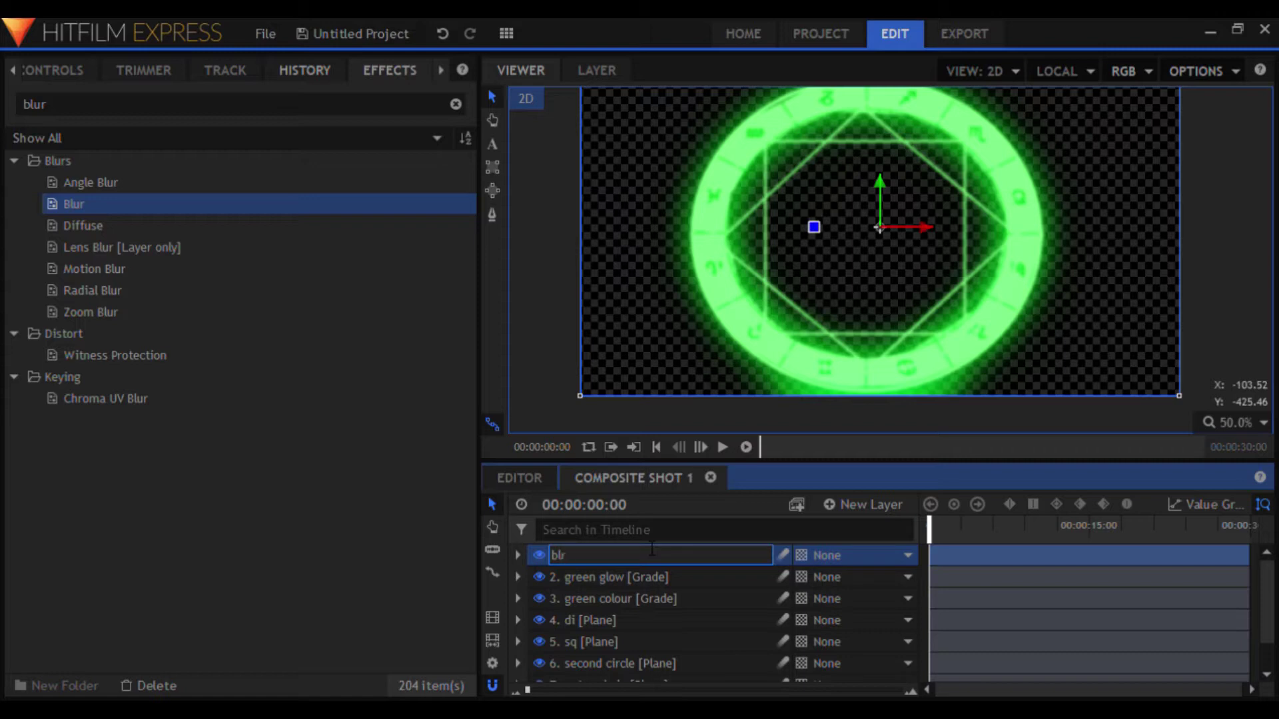
{"action": "key", "text": "BackSpace"}
{"action": "type", "text": "ur"}
{"action": "key", "text": "Return"}
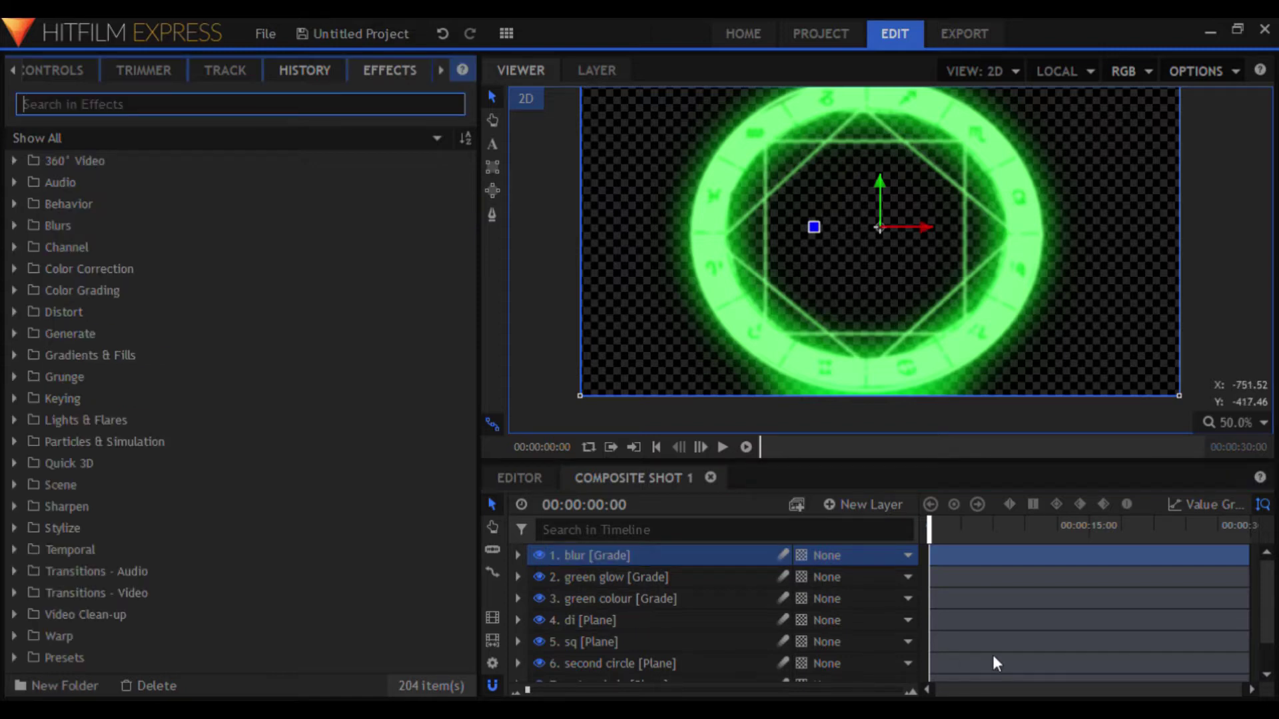
Step: Add a new grade layer above the blur layer and name it "distortion"
{"action": "left_click", "coordinate": [876, 504]}
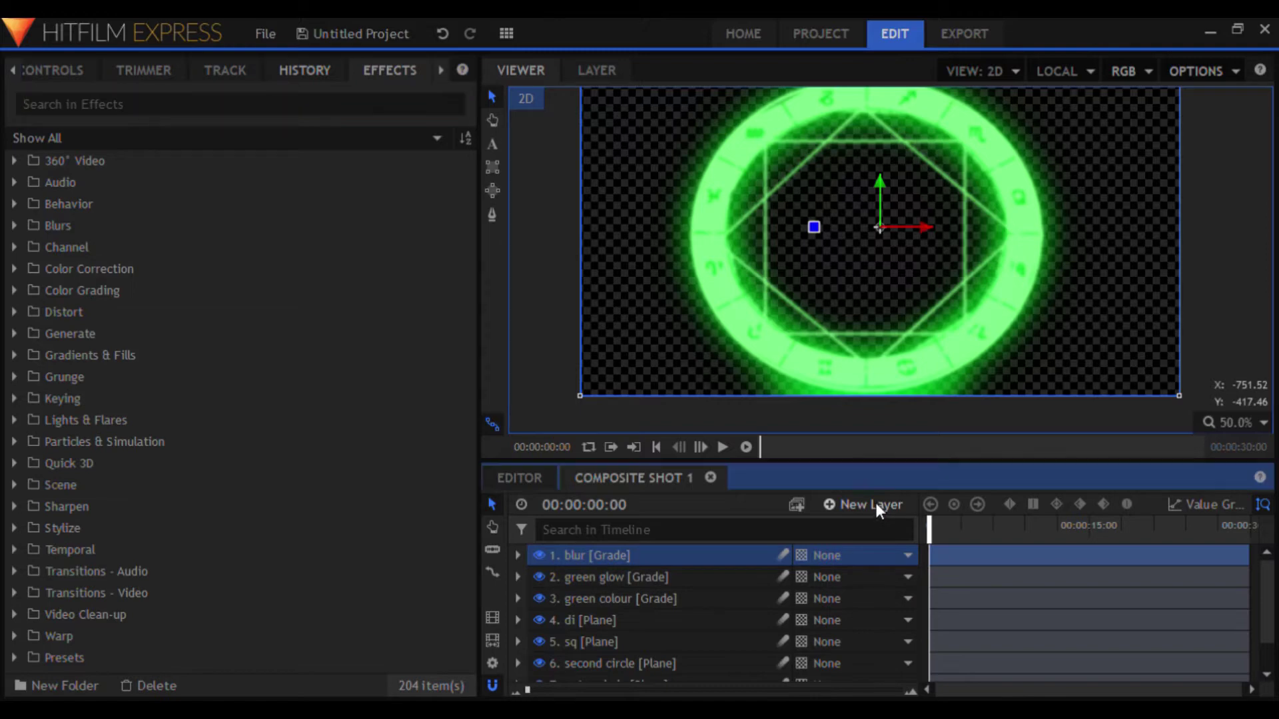
{"action": "left_click", "coordinate": [878, 584]}
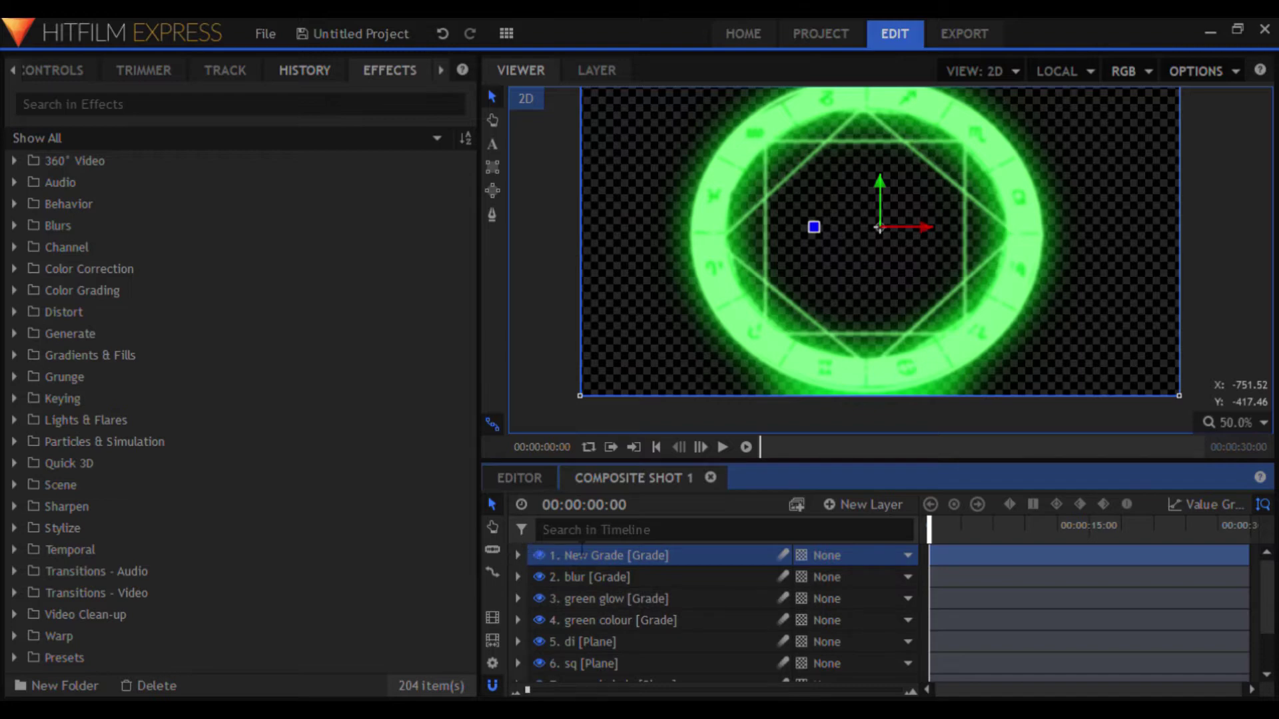
{"action": "key", "text": "F2"}
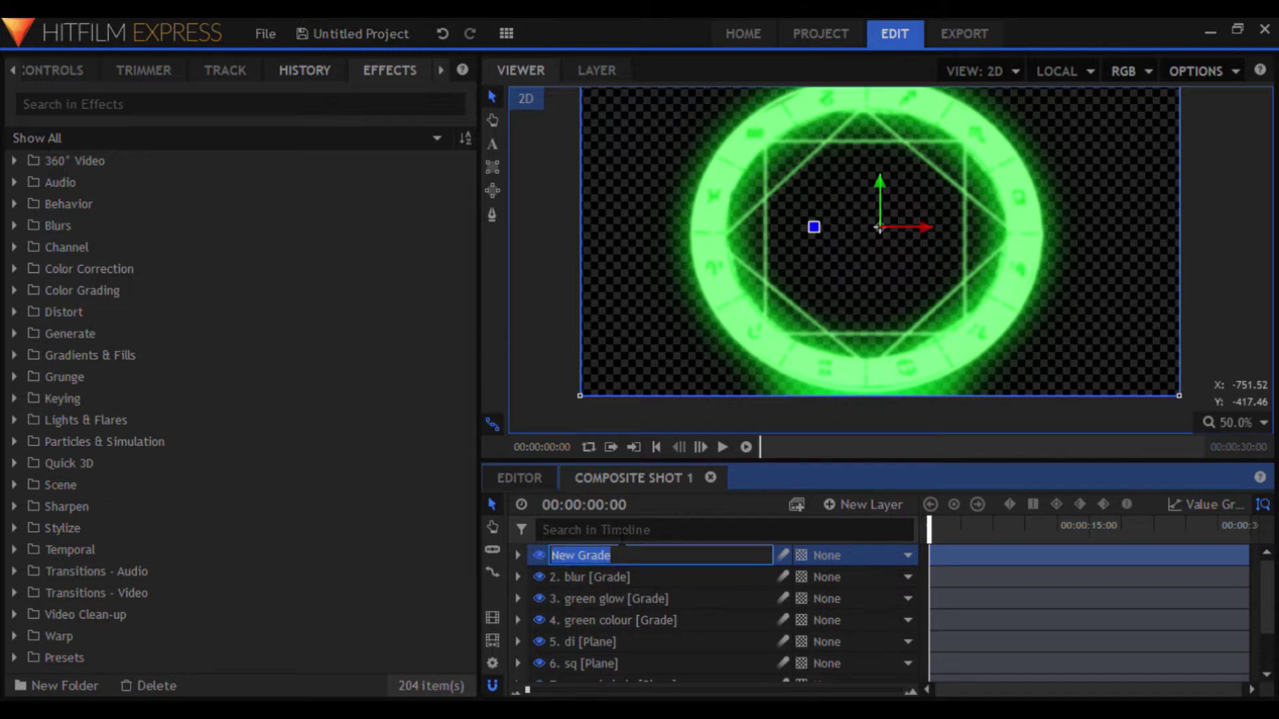
{"action": "type", "text": "d"}
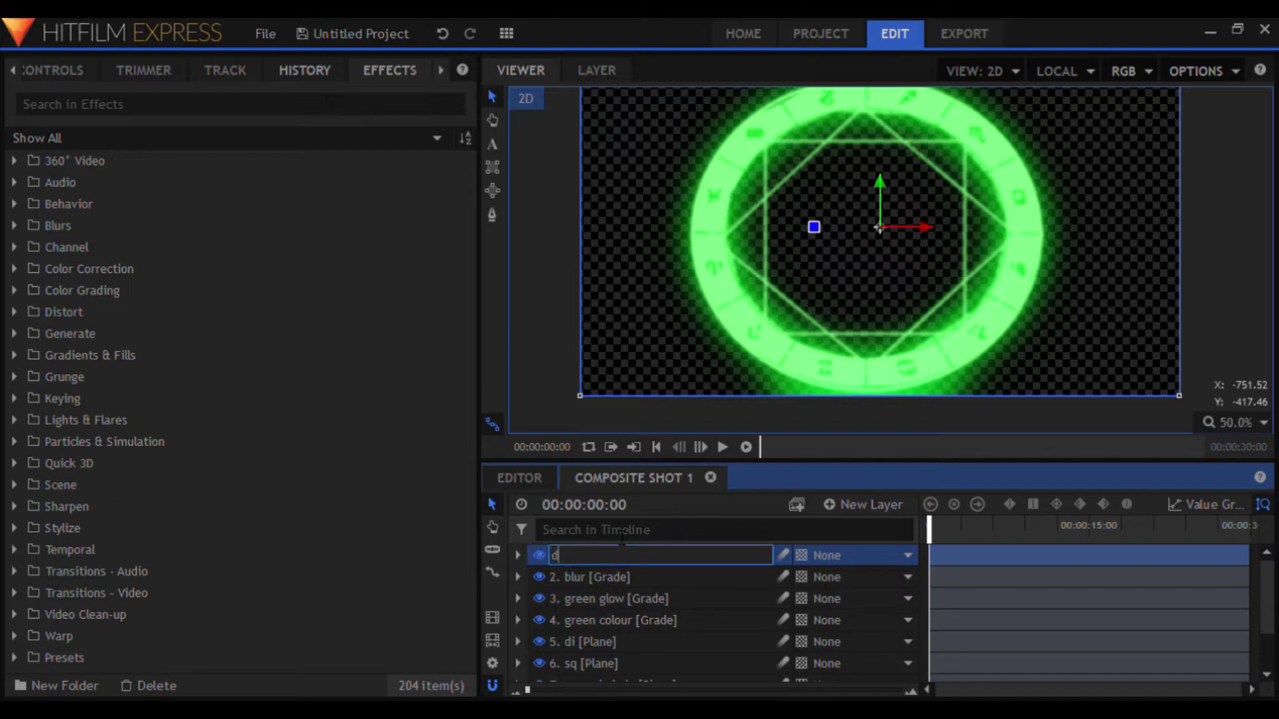
{"action": "type", "text": "istortion"}
{"action": "key", "text": "Return"}
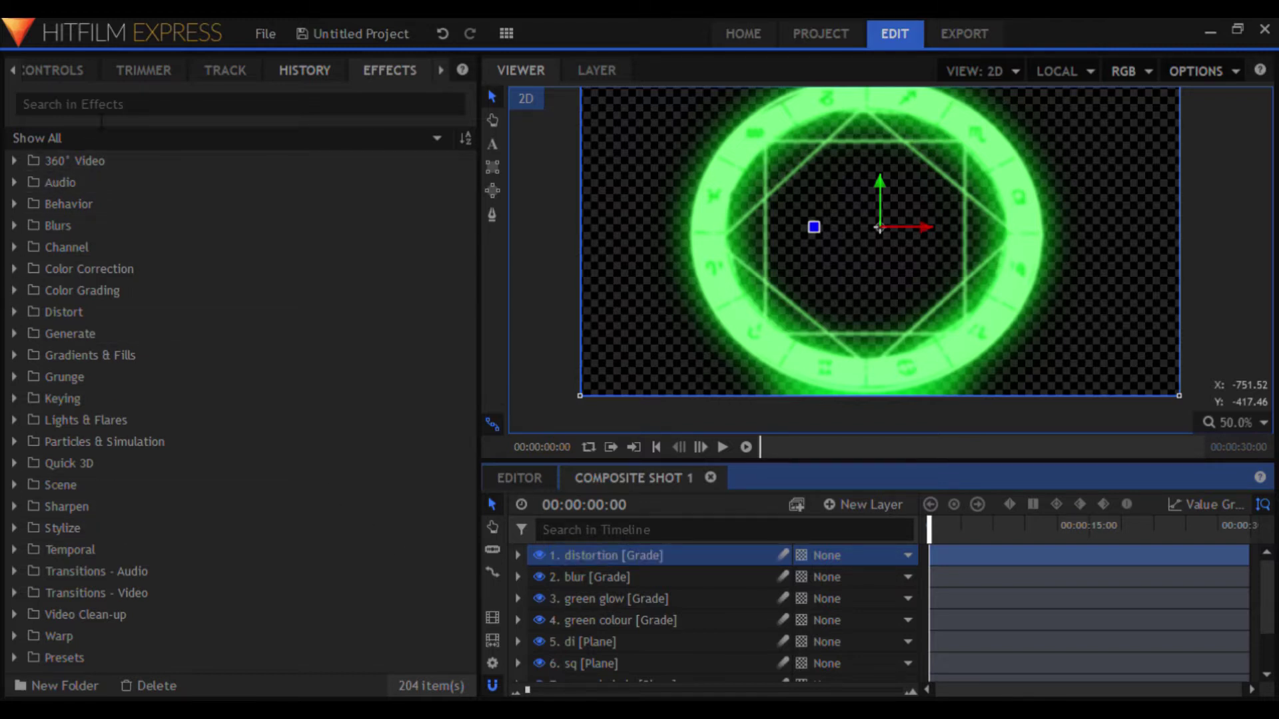
Step: Find the Heat Distortion effect and apply it to the distortion grade layer
{"action": "left_click", "coordinate": [73, 104]}
{"action": "type", "text": "heat distortion"}
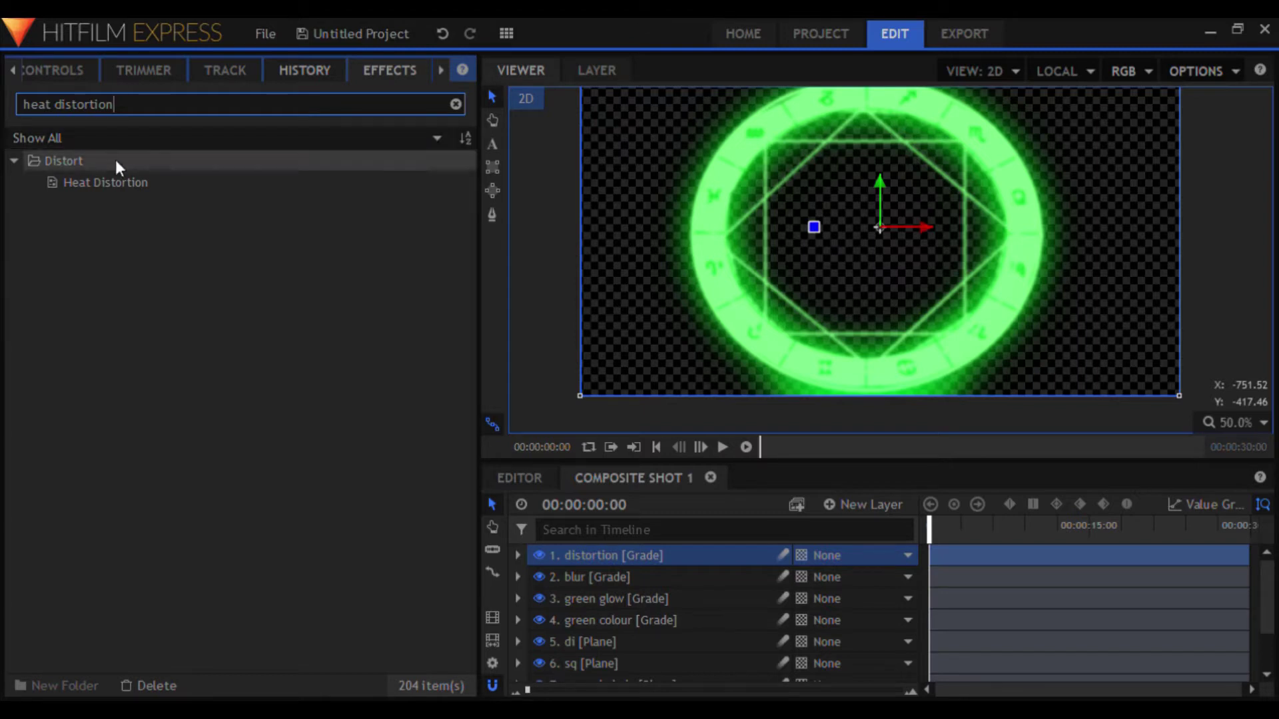
{"action": "left_click", "coordinate": [153, 186]}
{"action": "left_click_drag", "start_coordinate": [153, 186], "coordinate": [681, 566]}
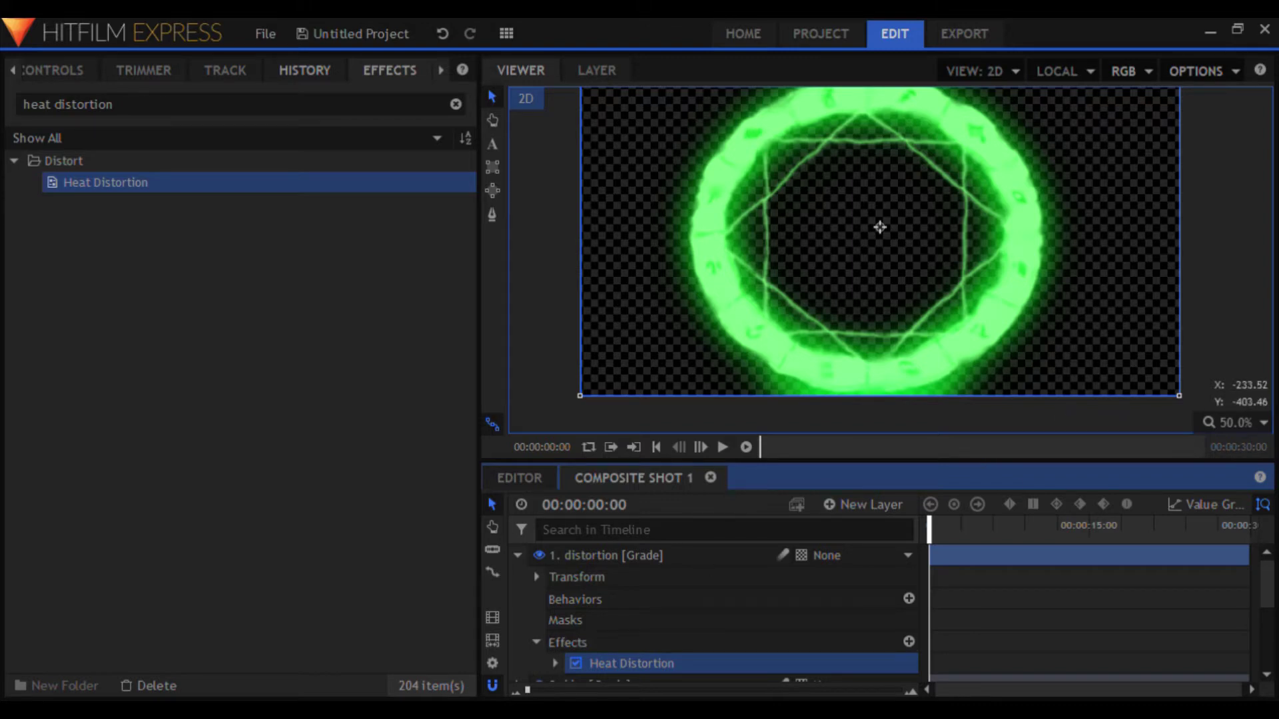
Step: Set the Heat Distortion's scale to 71 px and distortion to 65, and collapse the distortion layer
{"action": "scroll", "coordinate": [603, 633], "scroll_direction": "down", "scroll_amount": 3}
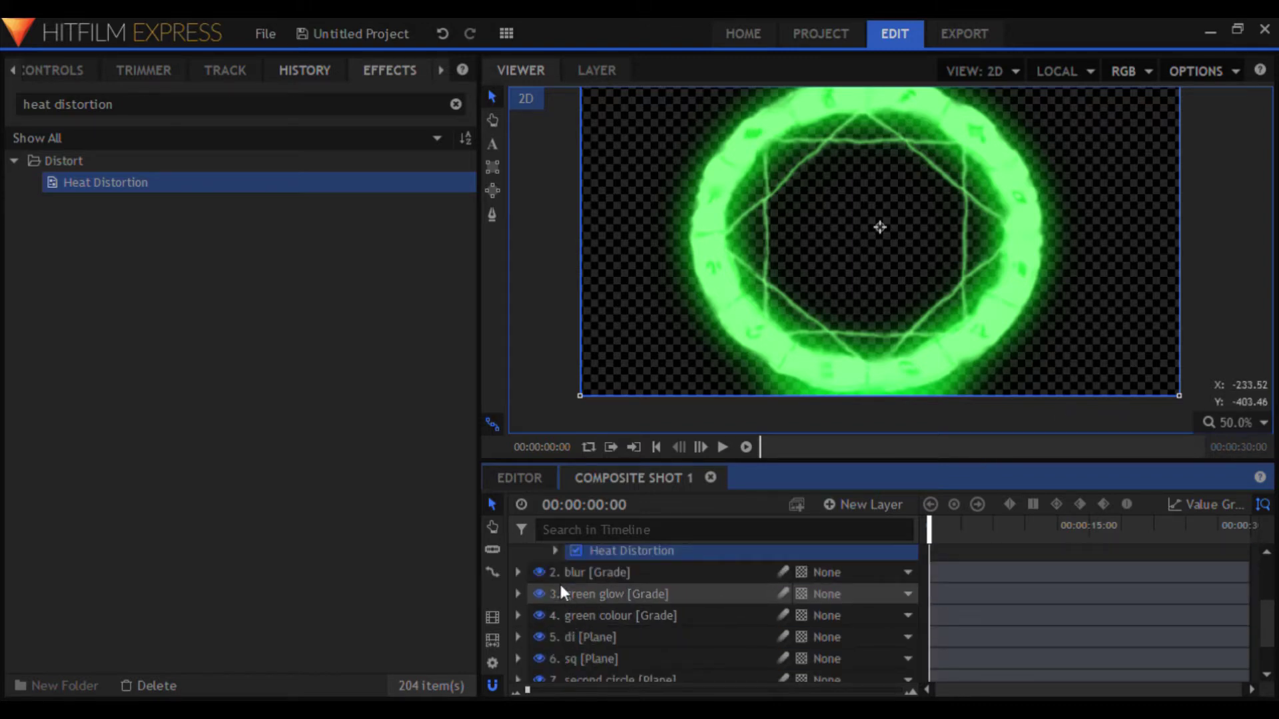
{"action": "scroll", "coordinate": [560, 587], "scroll_direction": "up", "scroll_amount": 1}
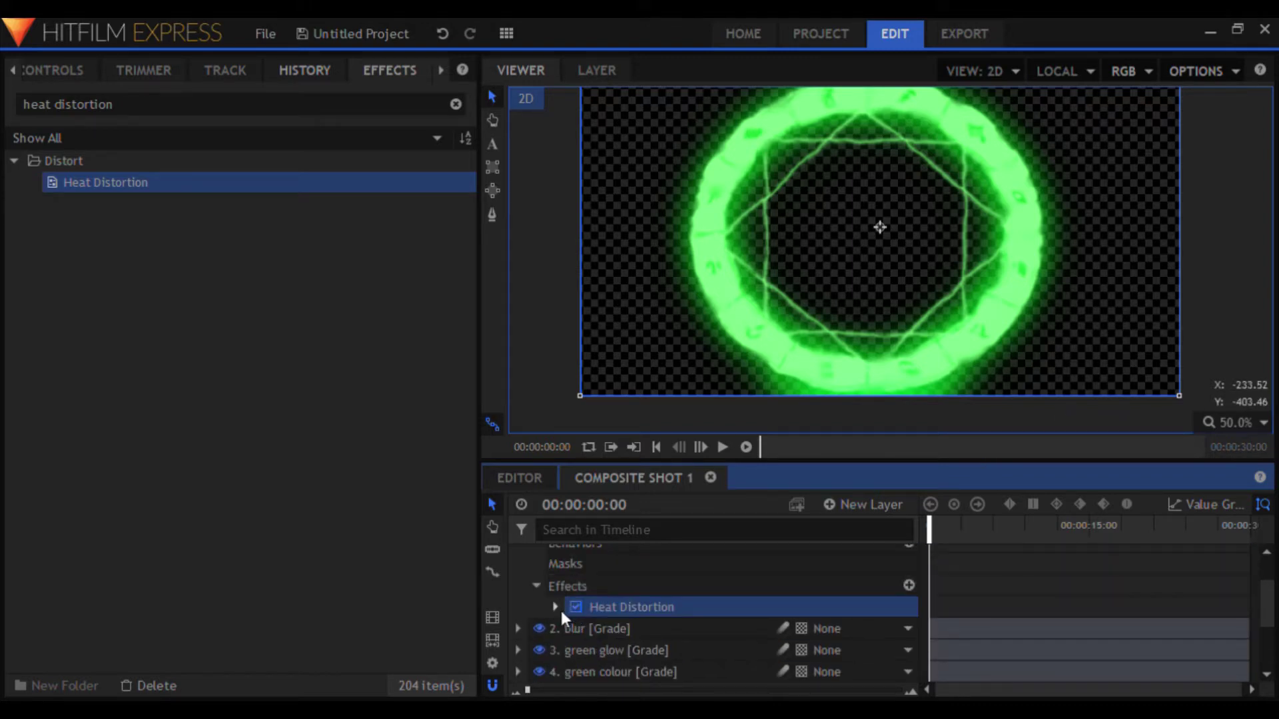
{"action": "left_click", "coordinate": [556, 607]}
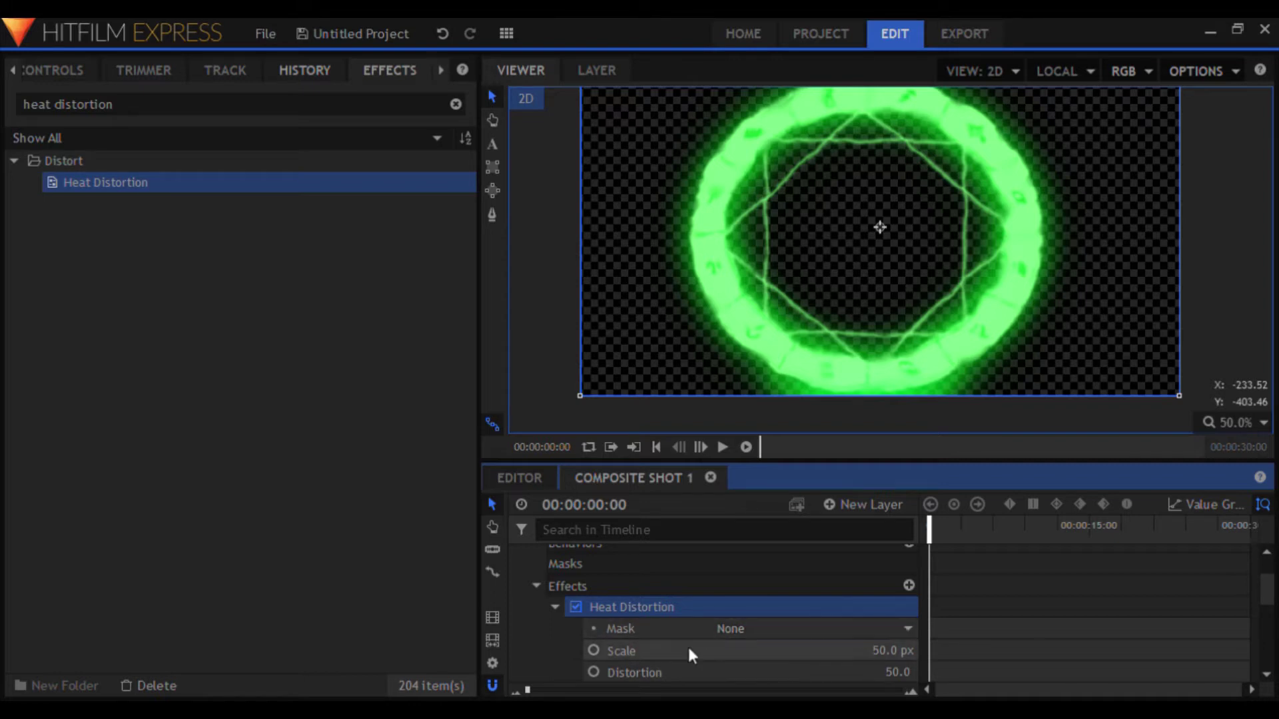
{"action": "left_click_drag", "start_coordinate": [890, 651], "coordinate": [897, 650]}
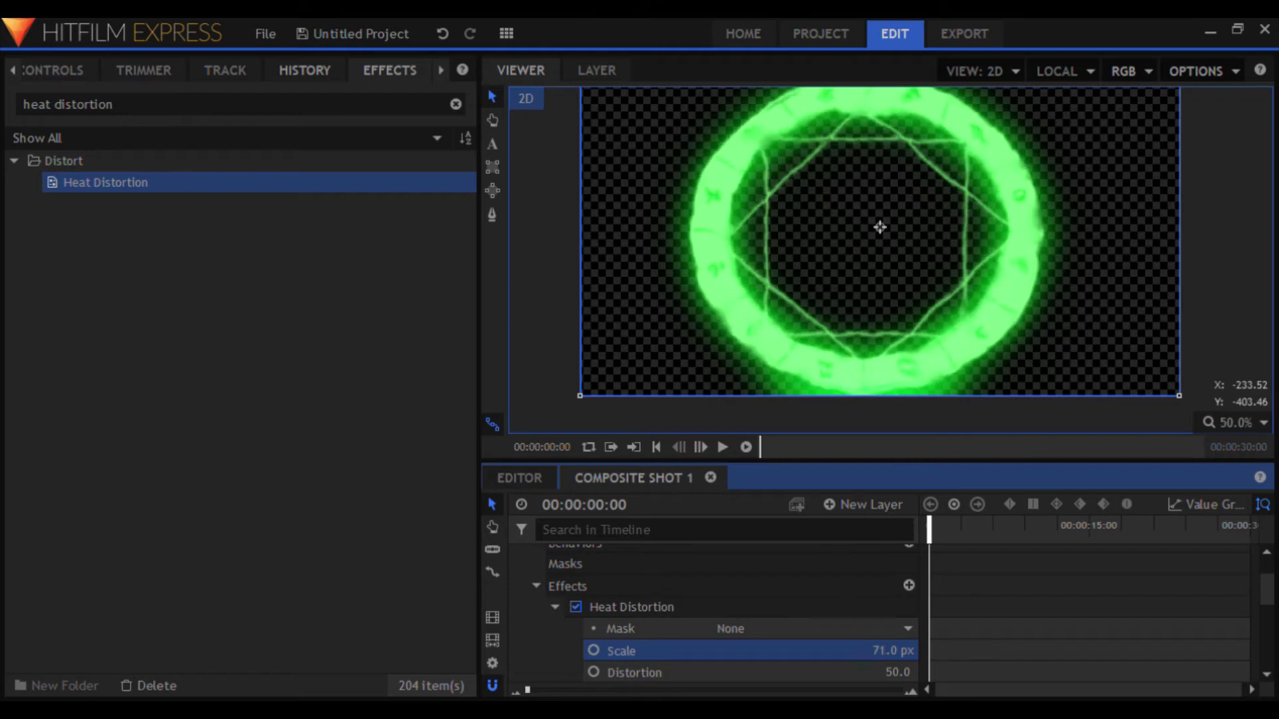
{"action": "mouse_move", "coordinate": [897, 672]}
{"action": "left_mouse_down"}
{"action": "mouse_move", "coordinate": [912, 672]}
{"action": "mouse_move", "coordinate": [886, 662]}
{"action": "left_mouse_up"}
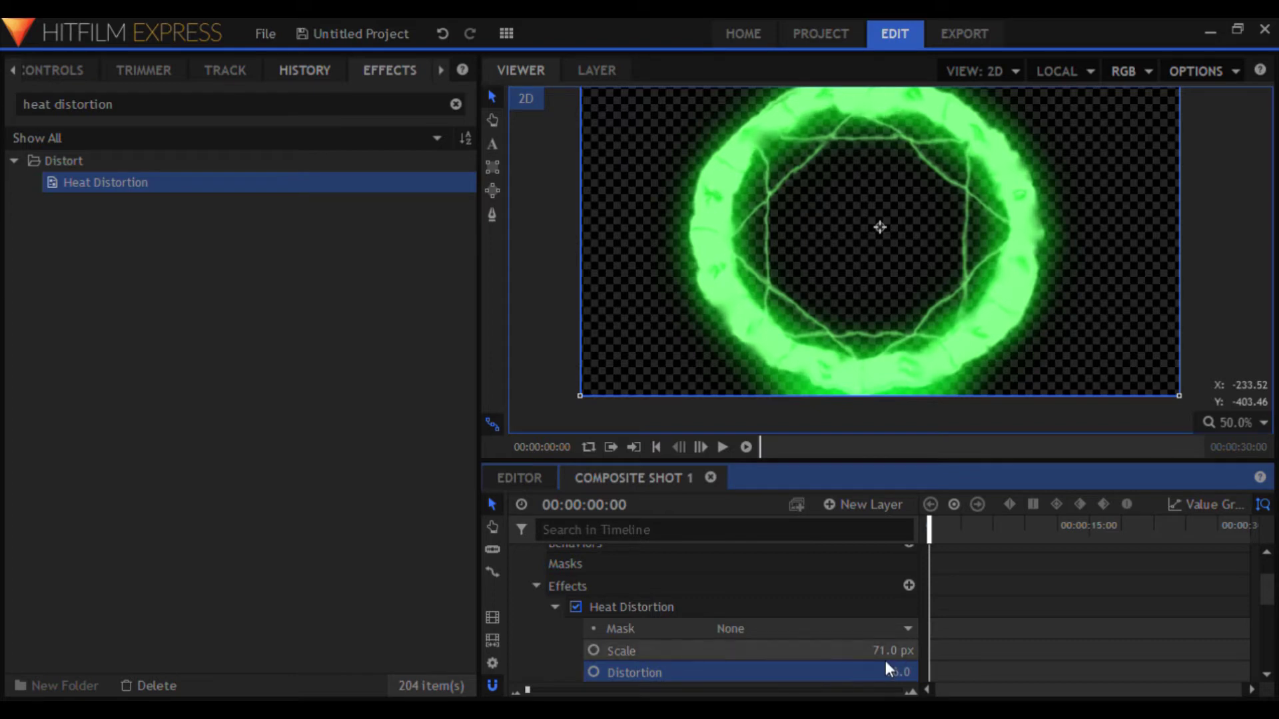
{"action": "mouse_move", "coordinate": [888, 678]}
{"action": "left_mouse_down"}
{"action": "mouse_move", "coordinate": [852, 674]}
{"action": "mouse_move", "coordinate": [881, 676]}
{"action": "left_mouse_up"}
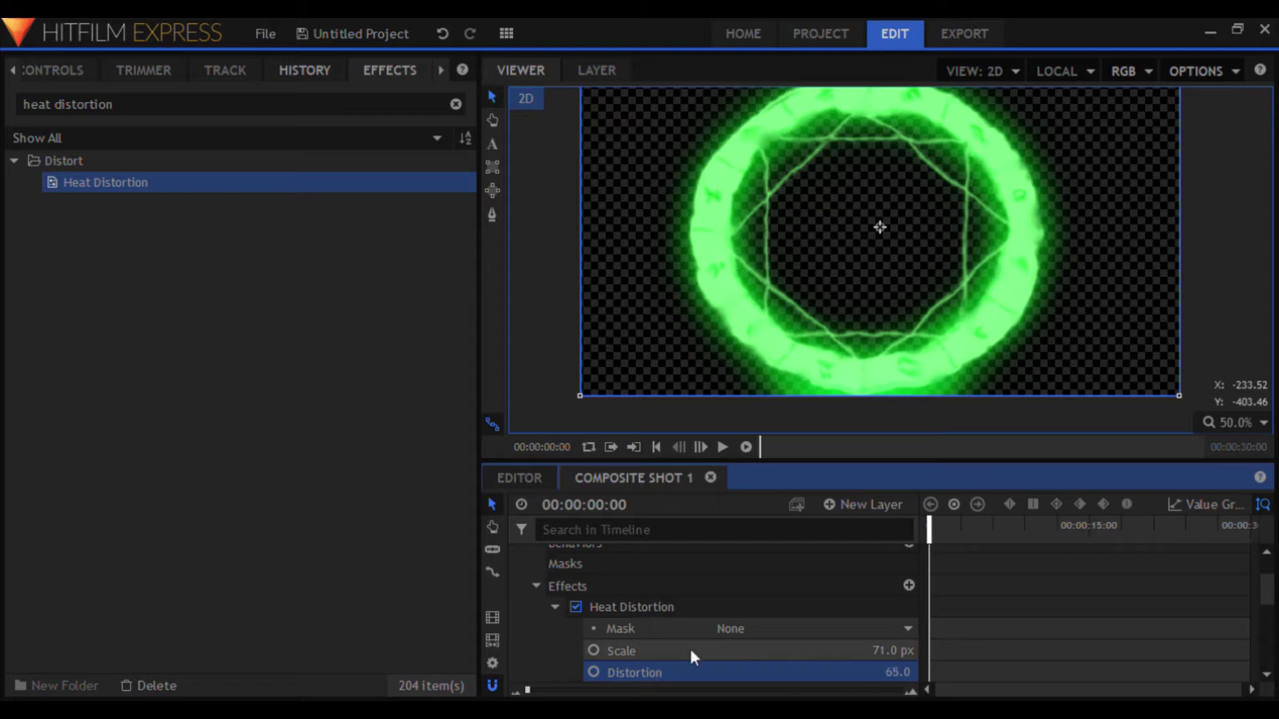
{"action": "left_click", "coordinate": [557, 604]}
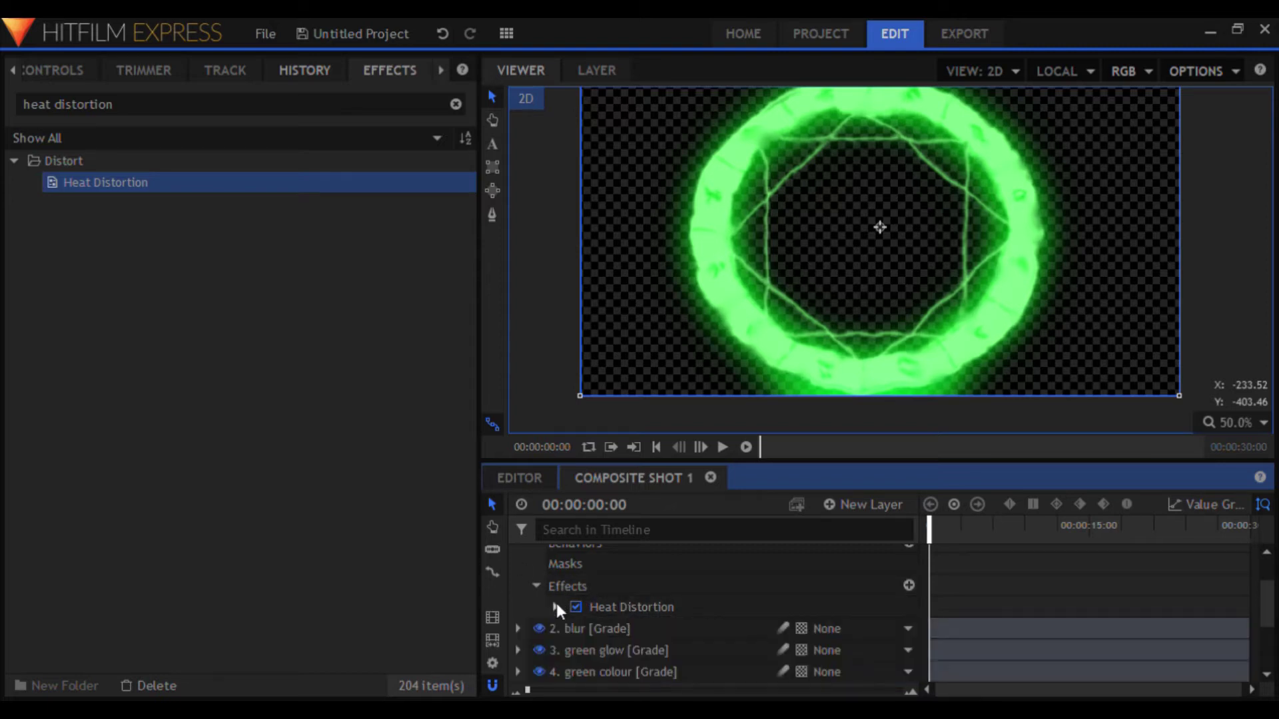
{"action": "left_click", "coordinate": [538, 587]}
{"action": "left_click", "coordinate": [517, 554]}
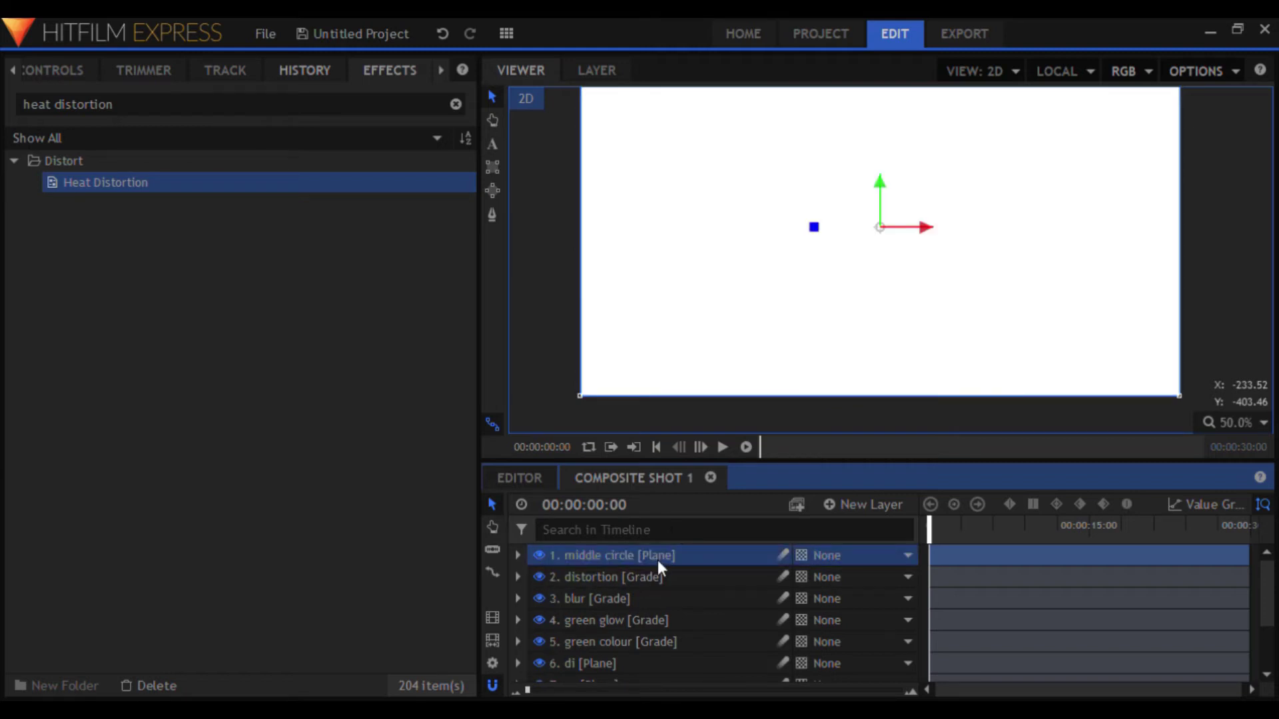
Step: Move the middle circle plane to the bottom of the stack, below the zodiac wheel, and hide it
{"action": "left_click_drag", "start_coordinate": [658, 560], "coordinate": [540, 670]}
{"action": "left_click", "coordinate": [539, 671]}
Step: Draw a circular mask on the middle circle plane inside the emblem's inner square, positioned at about (-42, 12)
{"action": "left_click", "coordinate": [519, 670]}
{"action": "scroll", "coordinate": [554, 666], "scroll_direction": "down", "scroll_amount": 2}
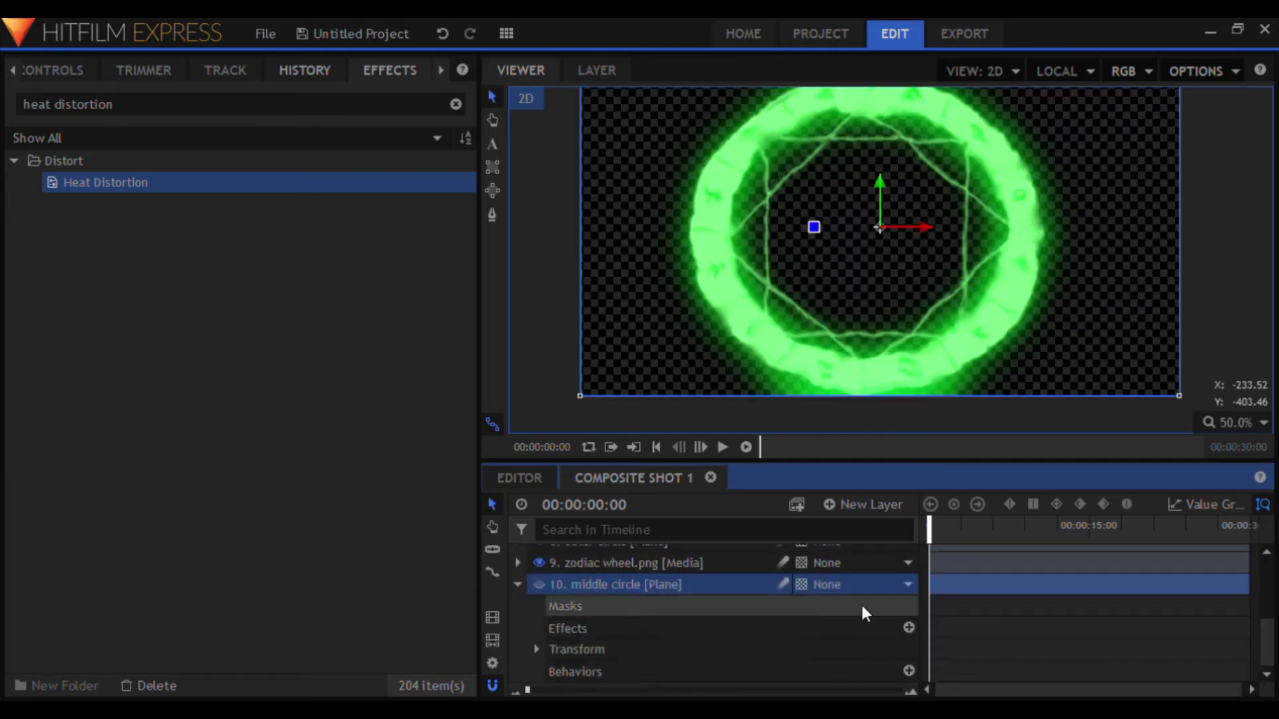
{"action": "left_click", "coordinate": [706, 608]}
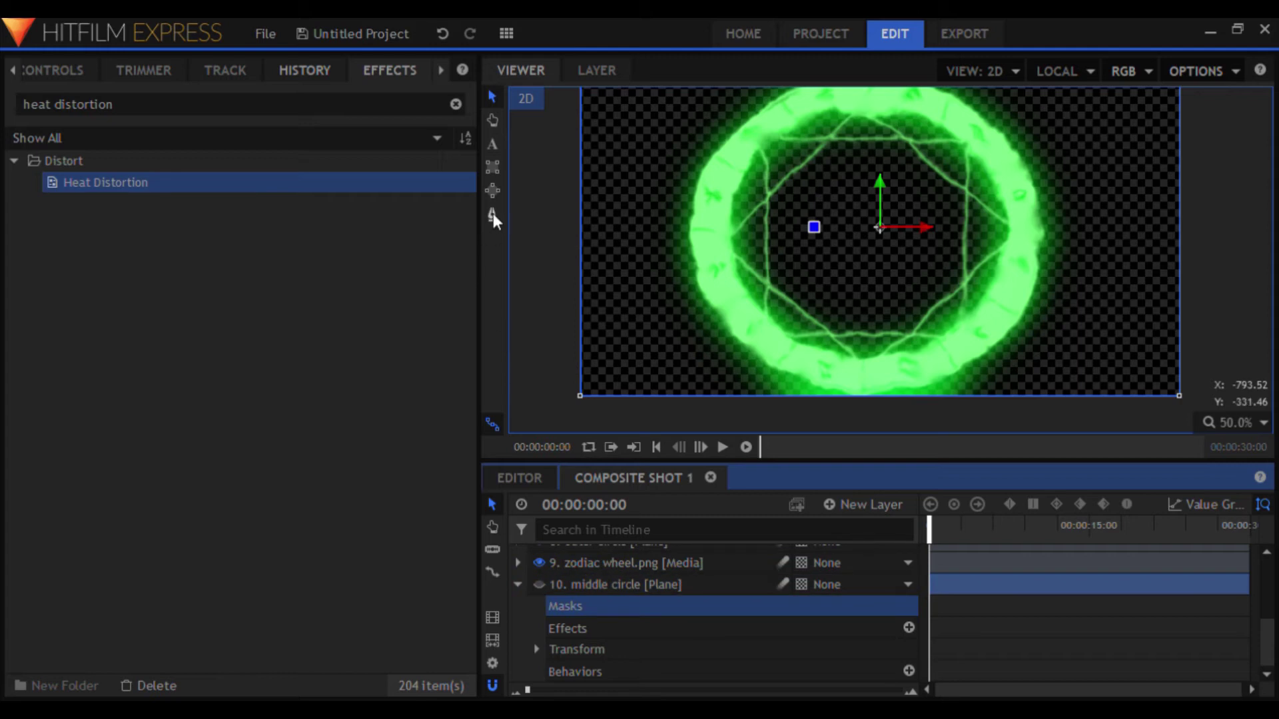
{"action": "left_click", "coordinate": [493, 185]}
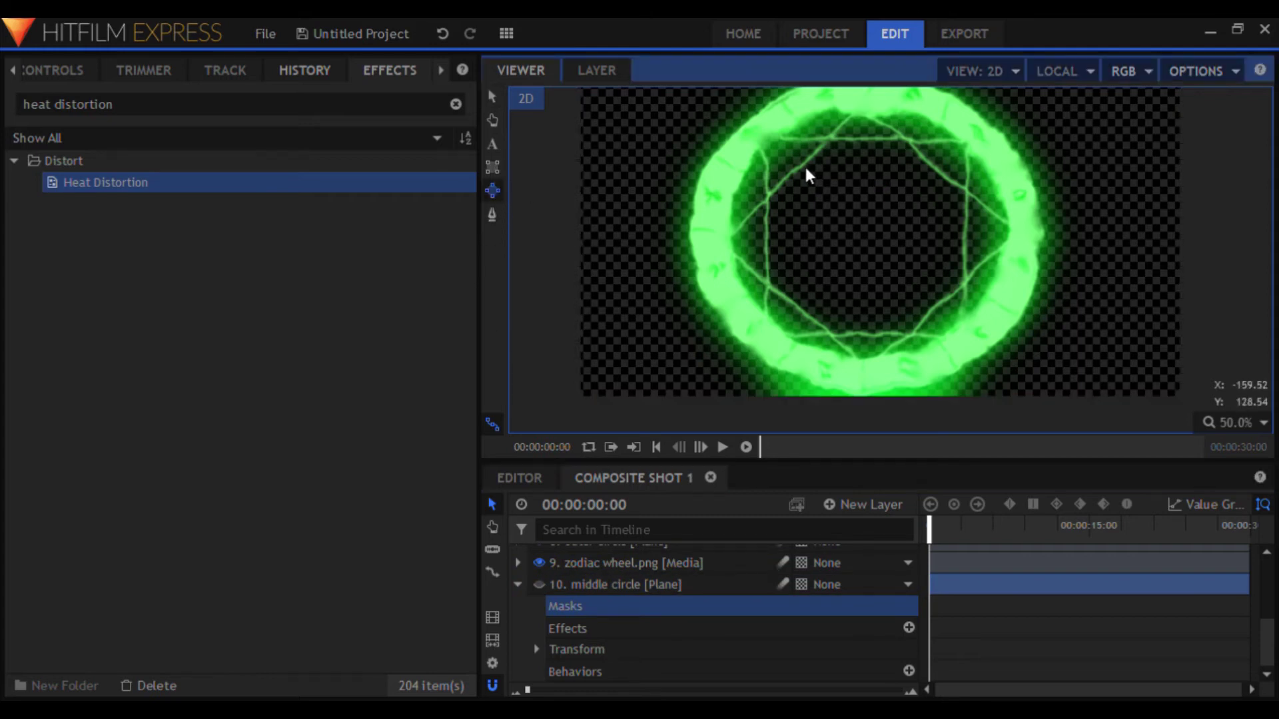
{"action": "left_click_drag", "start_coordinate": [790, 167], "coordinate": [822, 234]}
{"action": "left_click_drag", "start_coordinate": [889, 267], "coordinate": [939, 298]}
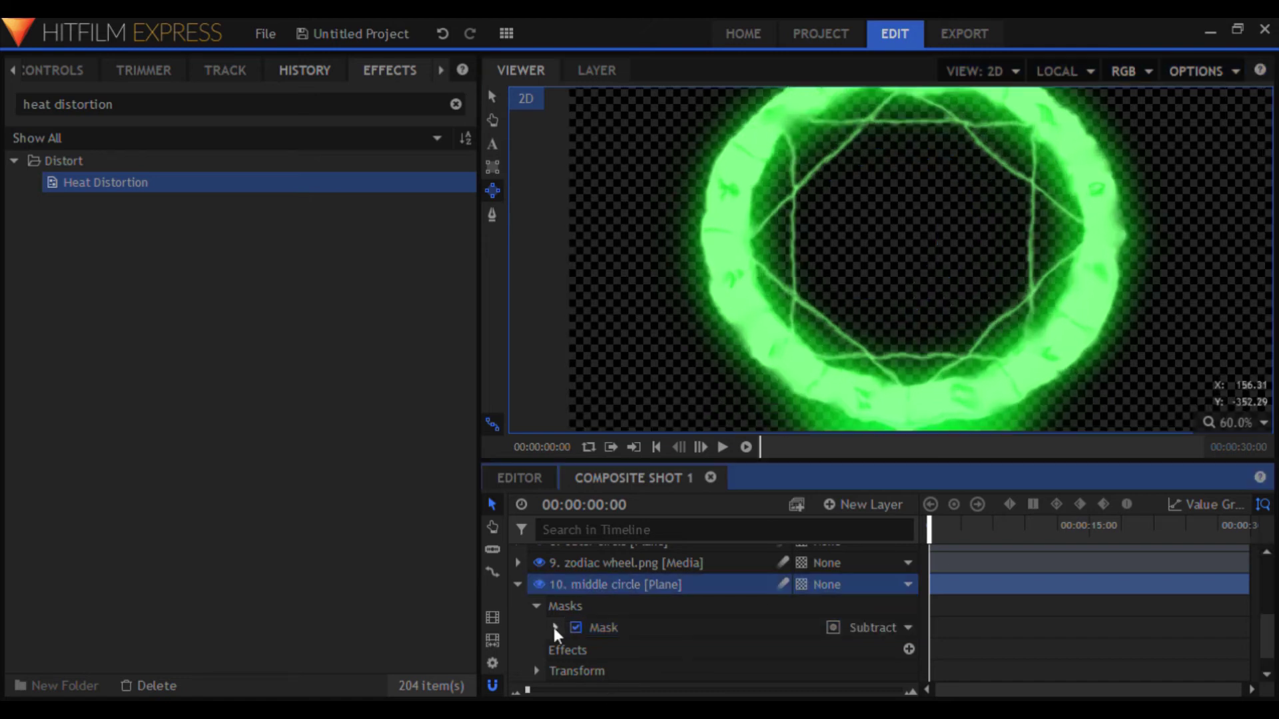
Step: Duplicate the middle circle's mask into an Add and Subtract pair, and set the Subtract mask's expansion to -15 px
{"action": "left_click", "coordinate": [696, 628]}
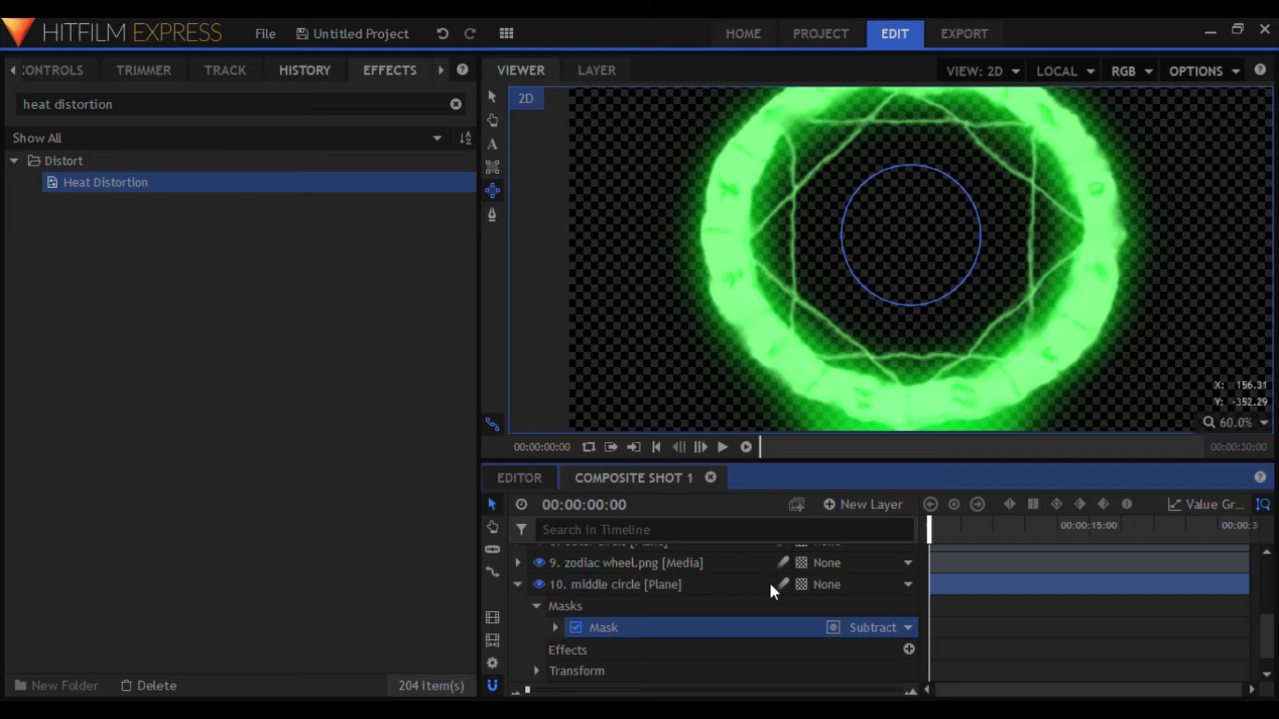
{"action": "key", "text": "ctrl+d"}
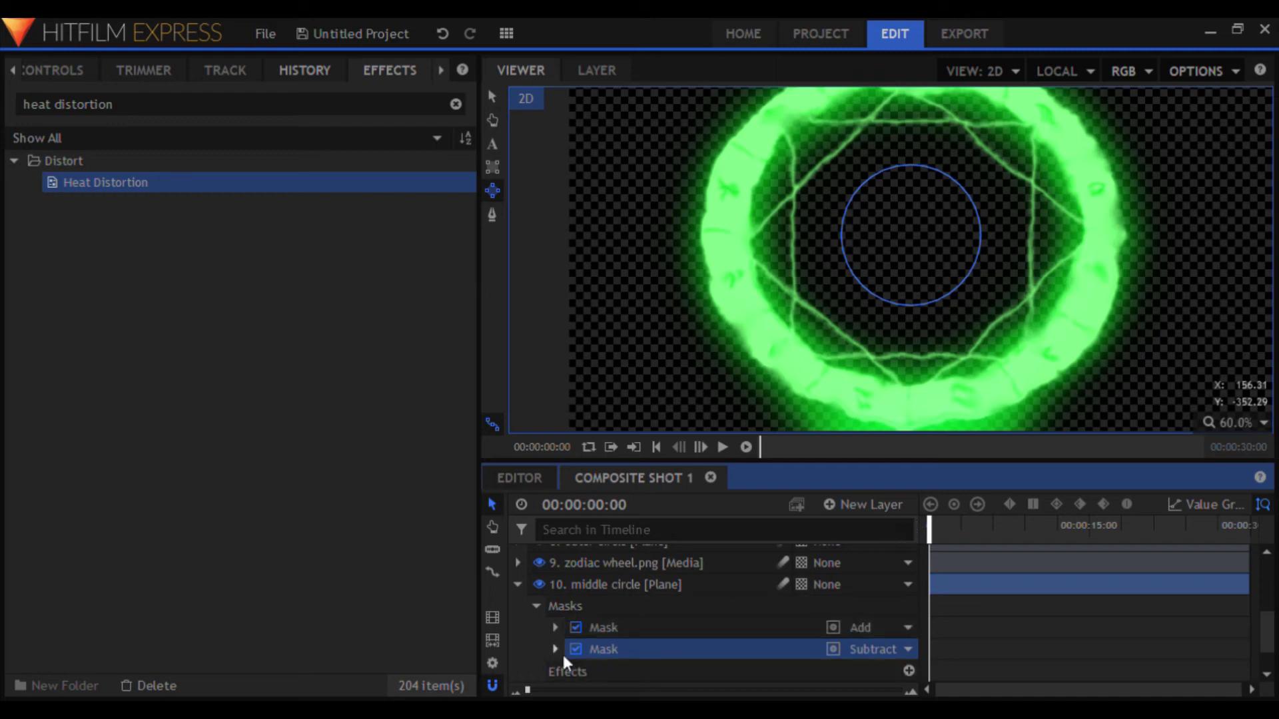
{"action": "left_click", "coordinate": [555, 649]}
{"action": "scroll", "coordinate": [644, 642], "scroll_direction": "down", "scroll_amount": 1}
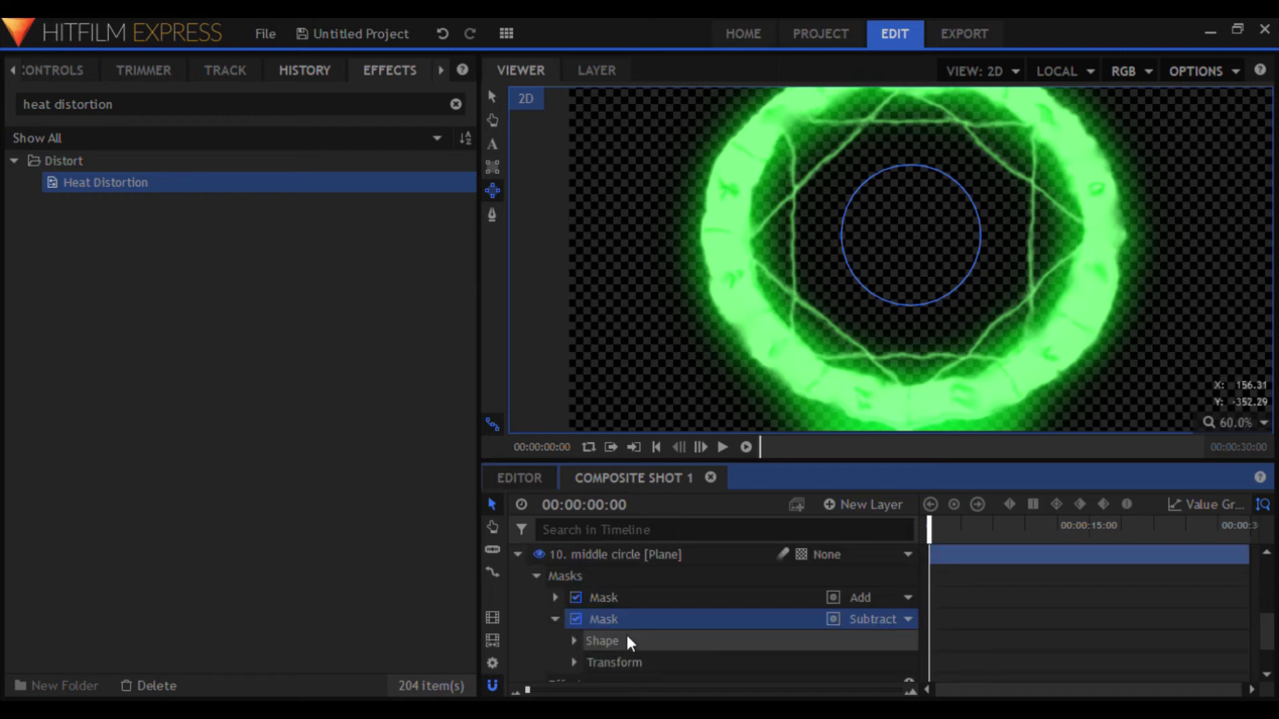
{"action": "left_click", "coordinate": [577, 641]}
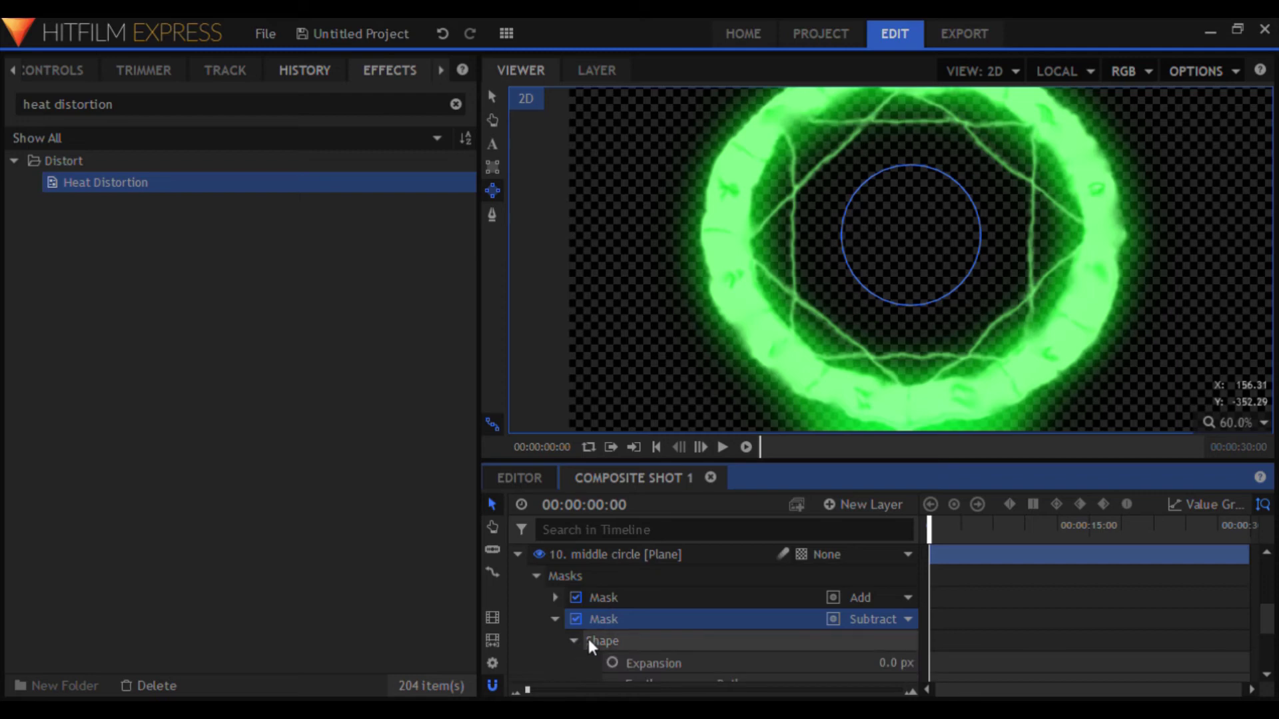
{"action": "left_click", "coordinate": [896, 663]}
{"action": "type", "text": "-18"}
{"action": "key", "text": "Return"}
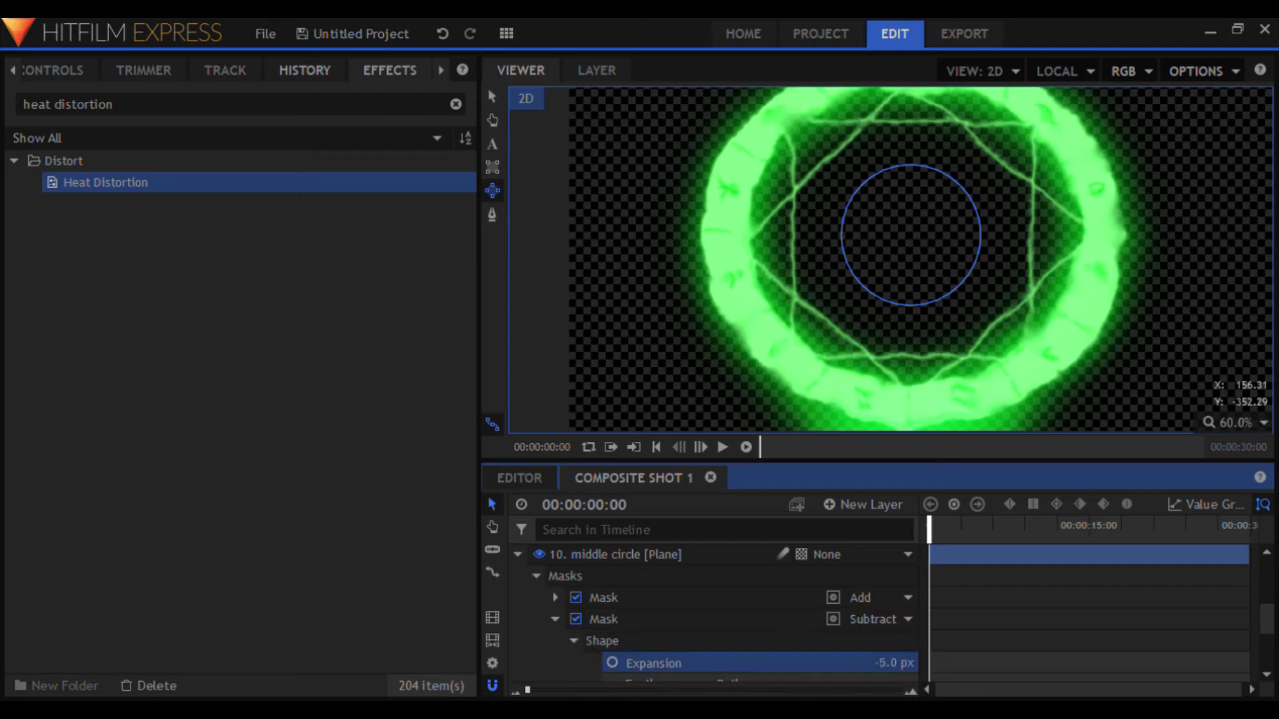
{"action": "left_click_drag", "start_coordinate": [890, 664], "coordinate": [892, 664]}
{"action": "left_click", "coordinate": [573, 640]}
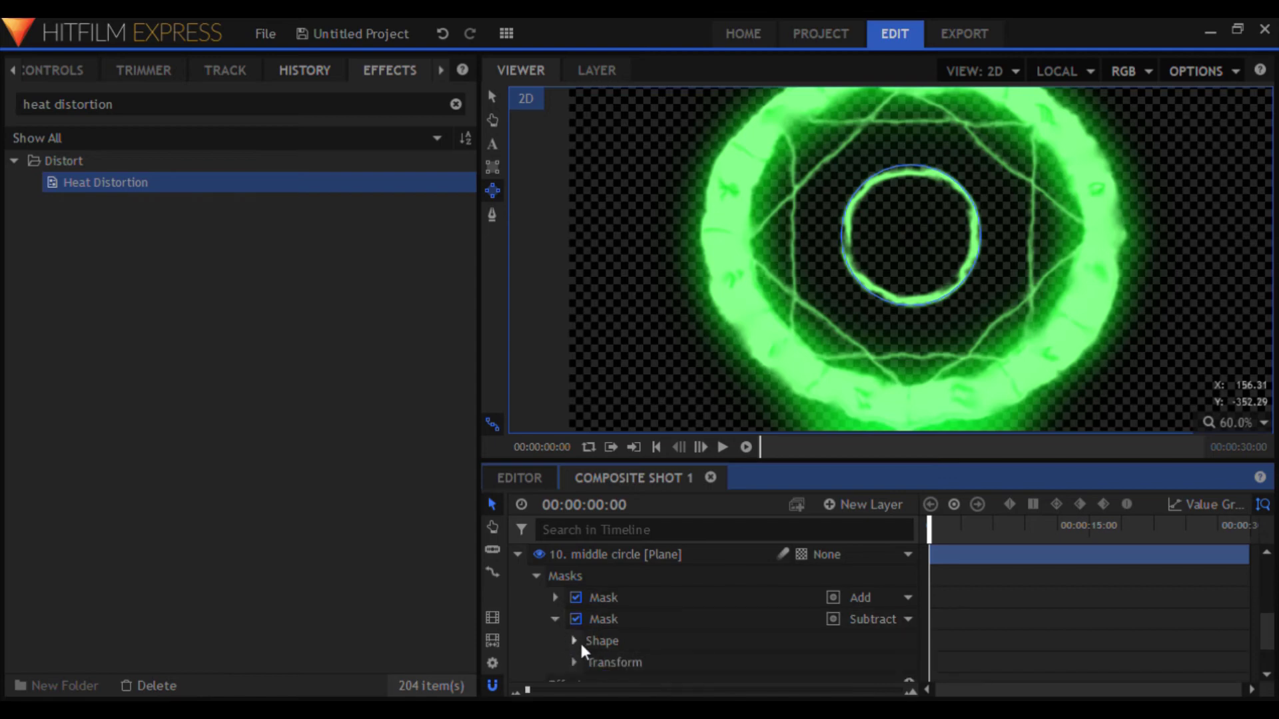
Step: Scale the middle circle's Subtract mask to 142% and collapse its properties
{"action": "left_click", "coordinate": [573, 640]}
{"action": "left_click", "coordinate": [574, 640]}
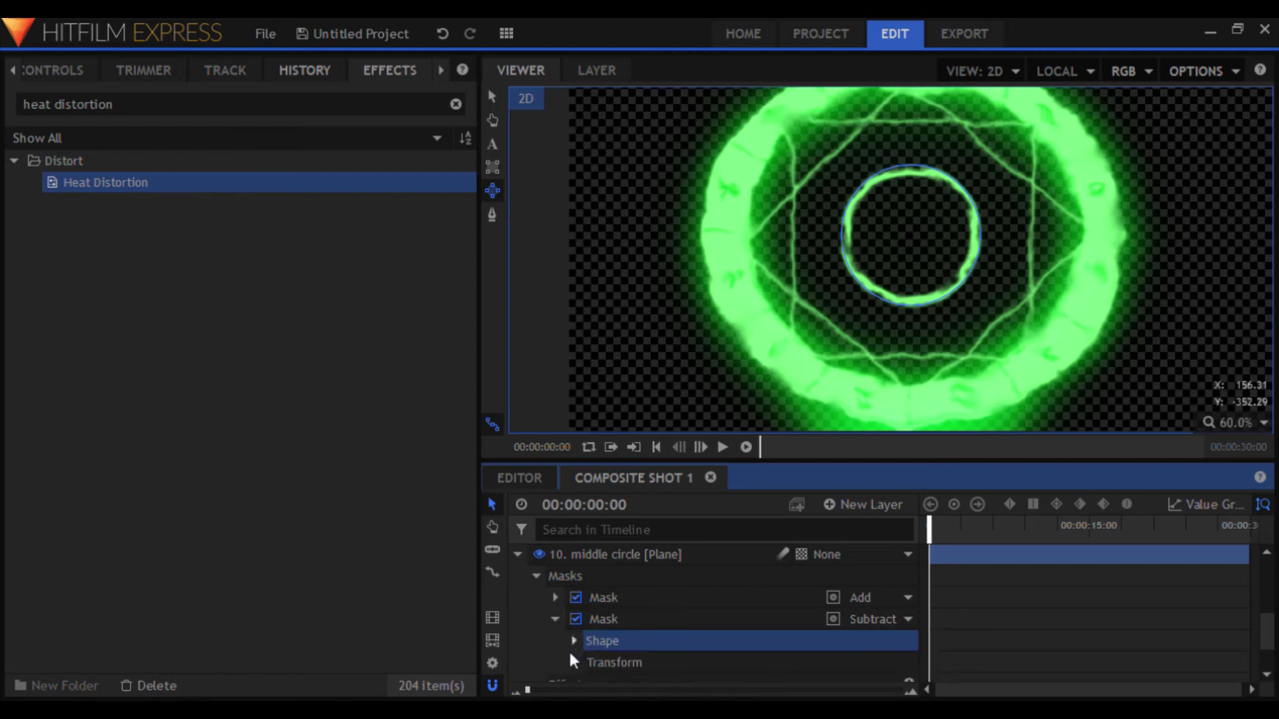
{"action": "left_click", "coordinate": [574, 641]}
{"action": "scroll", "coordinate": [606, 637], "scroll_direction": "down", "scroll_amount": 1}
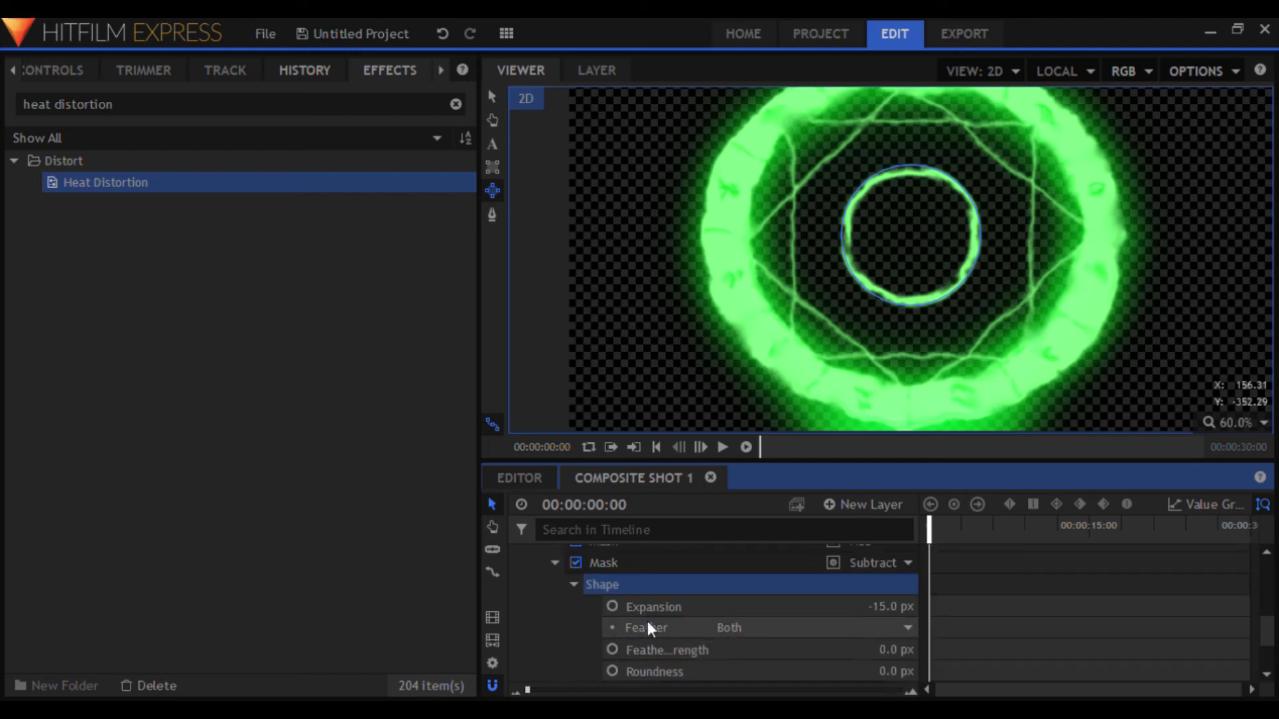
{"action": "left_click", "coordinate": [573, 584]}
{"action": "left_click", "coordinate": [573, 605]}
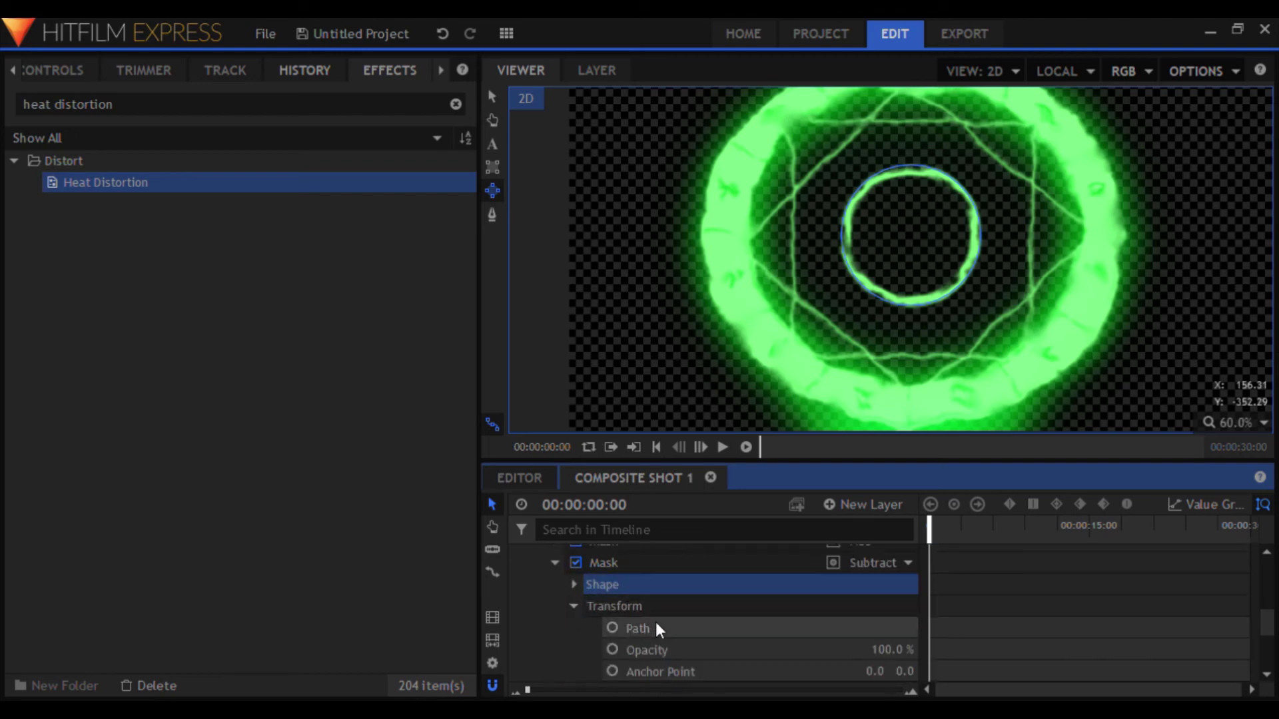
{"action": "scroll", "coordinate": [666, 633], "scroll_direction": "down", "scroll_amount": 1}
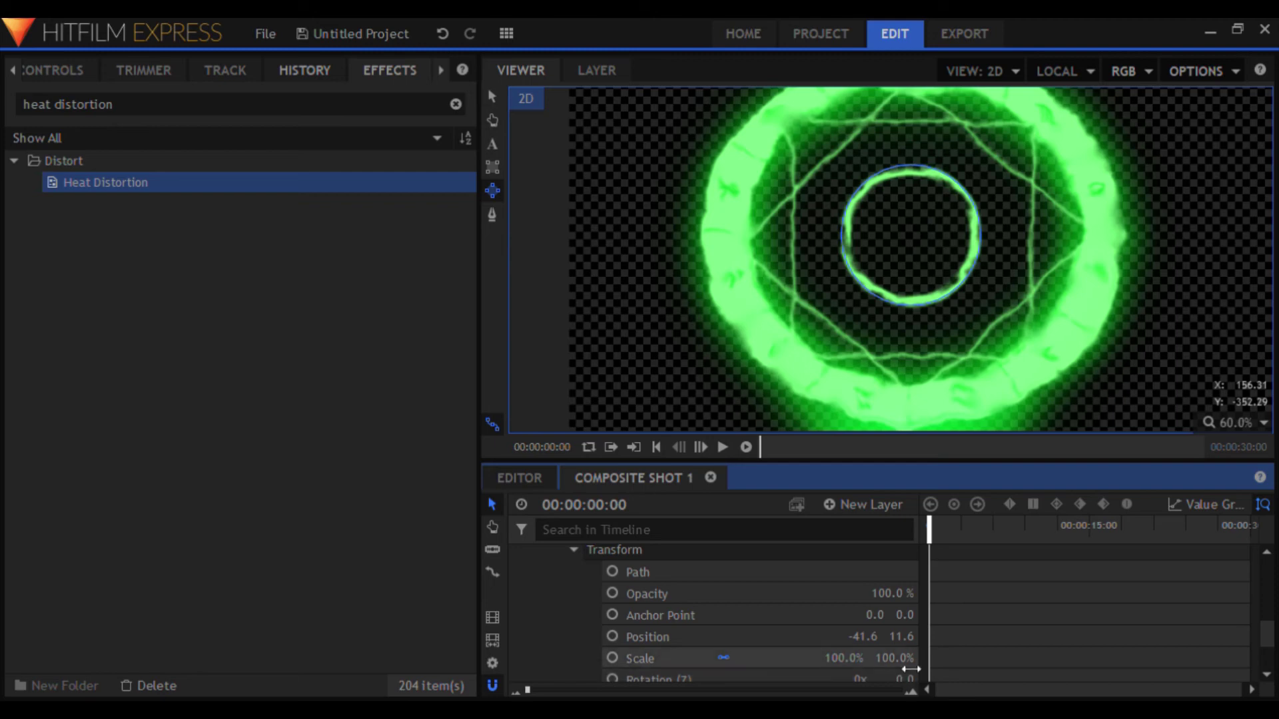
{"action": "left_click_drag", "start_coordinate": [844, 658], "coordinate": [872, 658]}
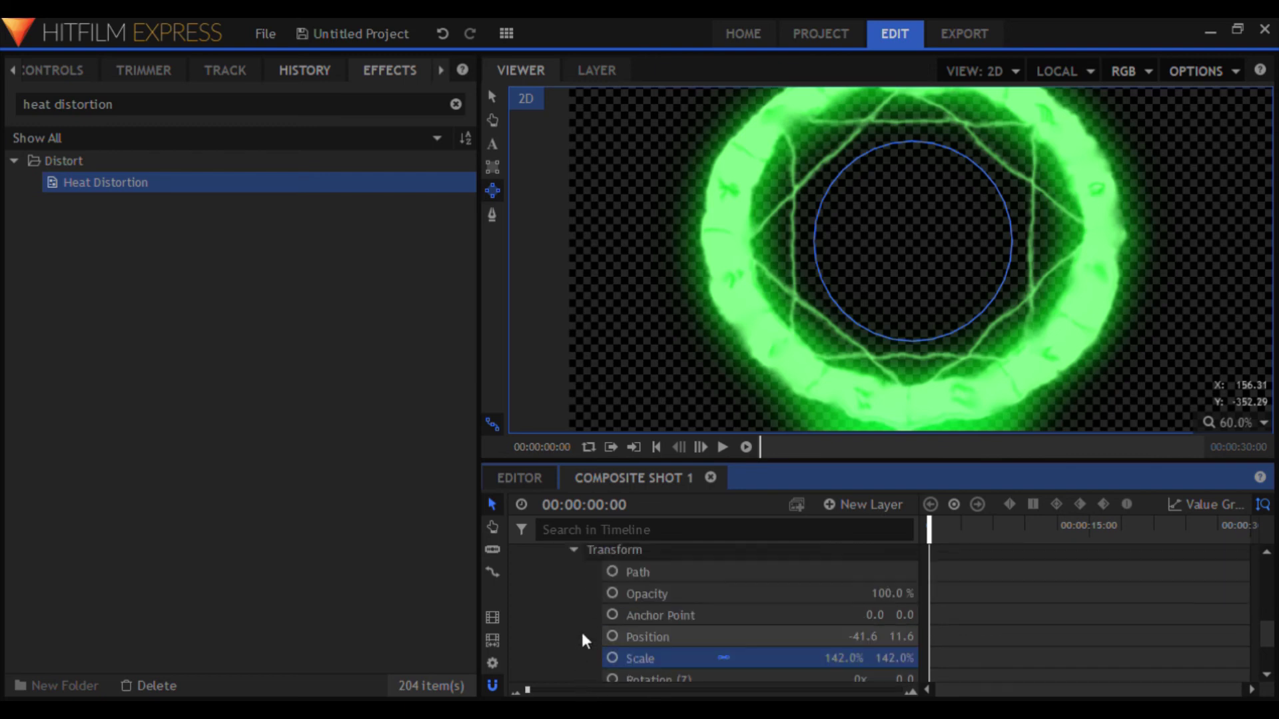
{"action": "scroll", "coordinate": [592, 580], "scroll_direction": "up", "scroll_amount": 2}
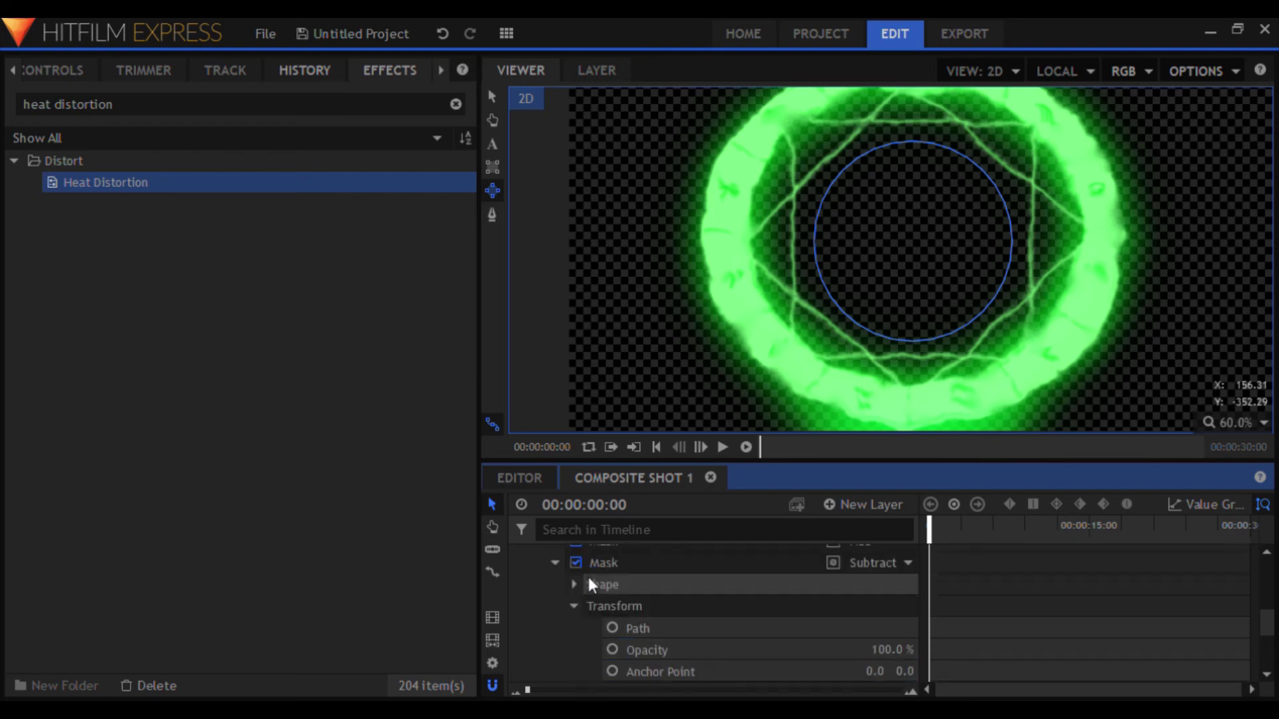
{"action": "left_click", "coordinate": [571, 606]}
{"action": "left_click", "coordinate": [555, 565]}
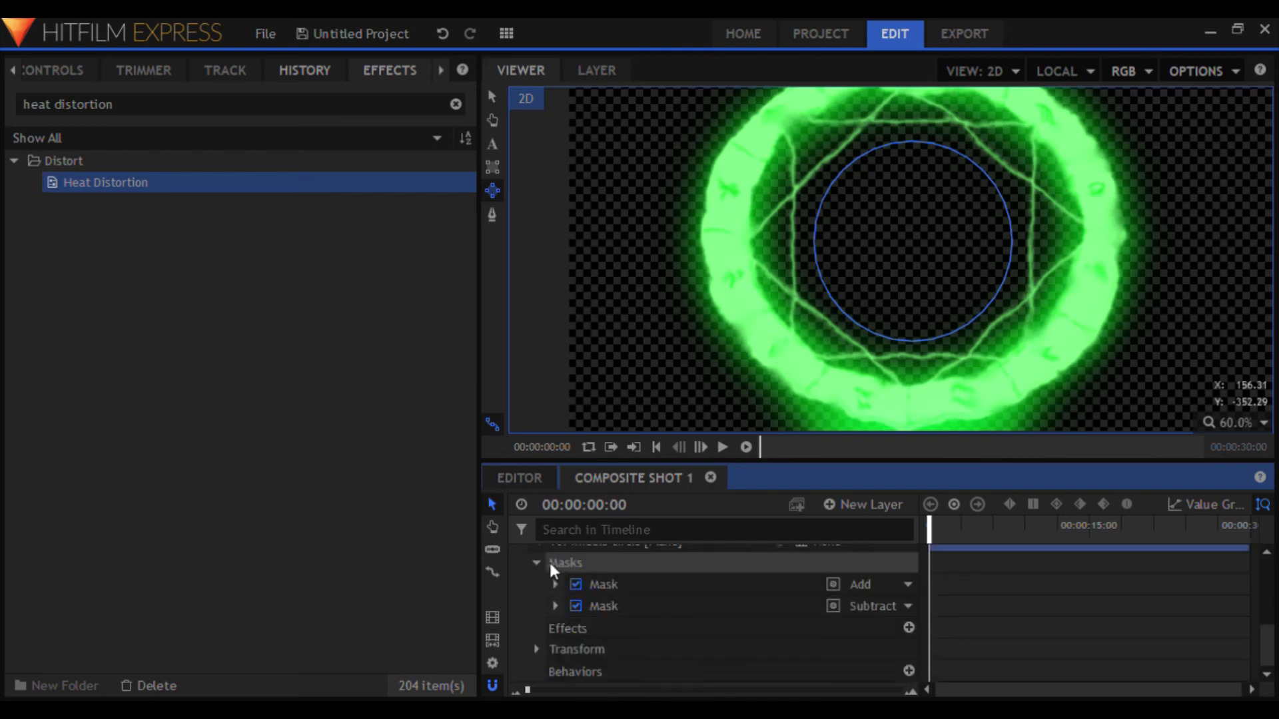
Step: Set the middle circle's Add mask scale to 142% to match, and collapse the middle circle layer
{"action": "left_click", "coordinate": [555, 585]}
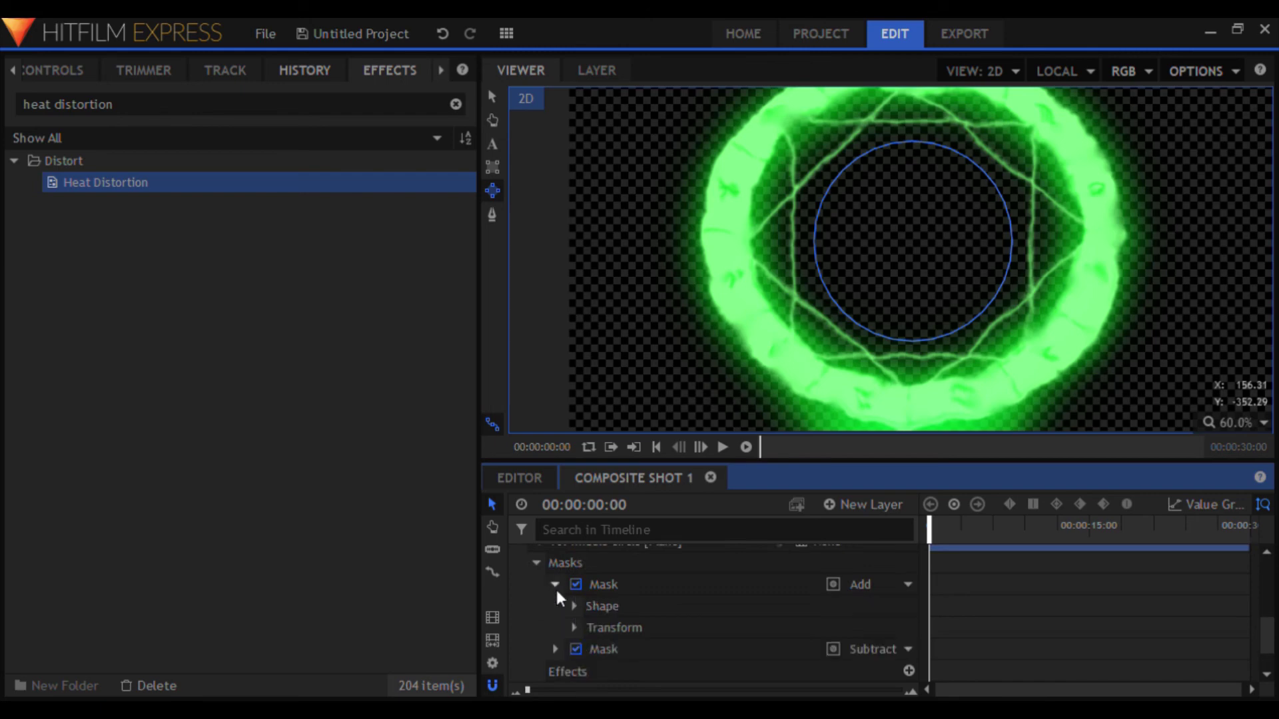
{"action": "left_click", "coordinate": [573, 627]}
{"action": "scroll", "coordinate": [718, 653], "scroll_direction": "down", "scroll_amount": 5}
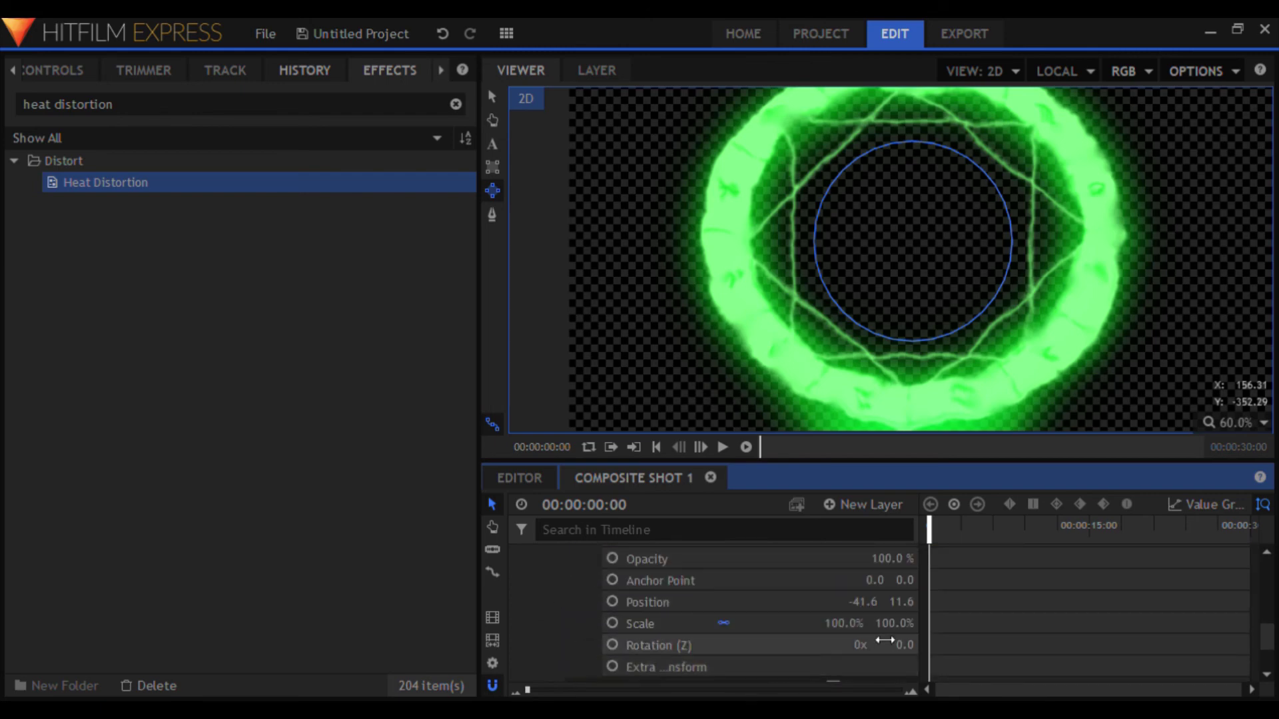
{"action": "left_click", "coordinate": [903, 624]}
{"action": "type", "text": "142"}
{"action": "key", "text": "Return"}
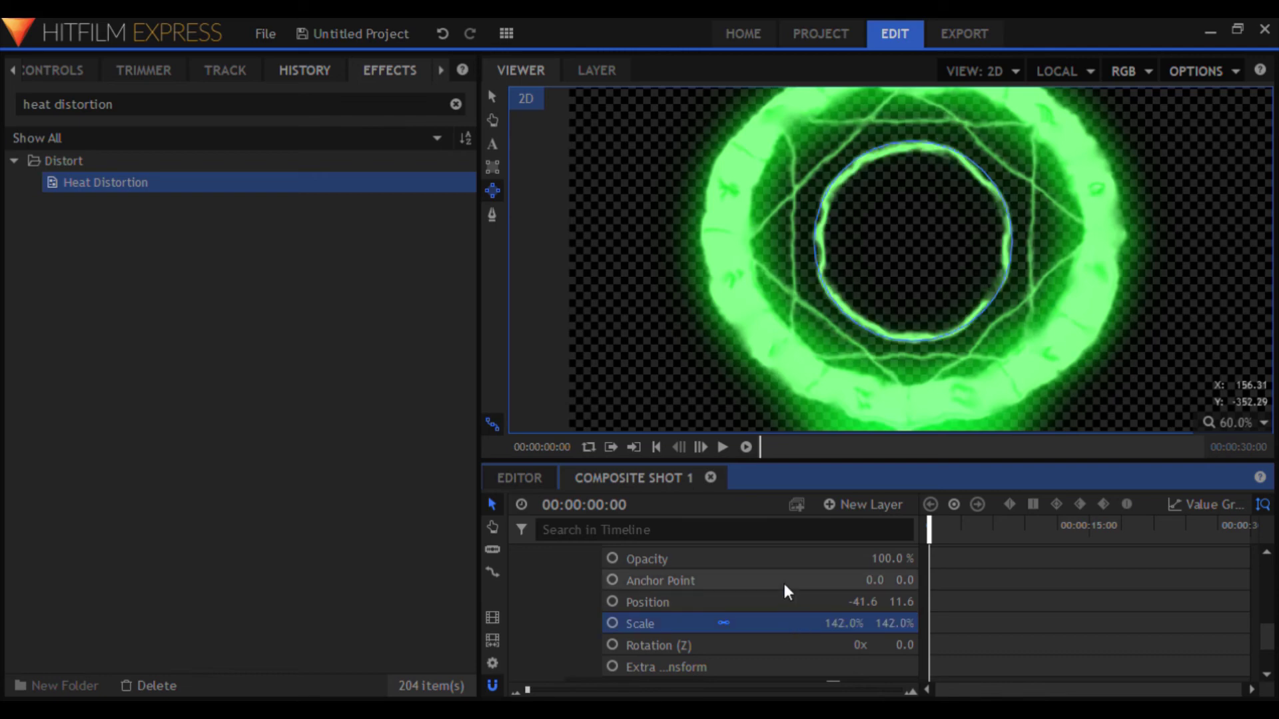
{"action": "scroll", "coordinate": [649, 598], "scroll_direction": "up", "scroll_amount": 5}
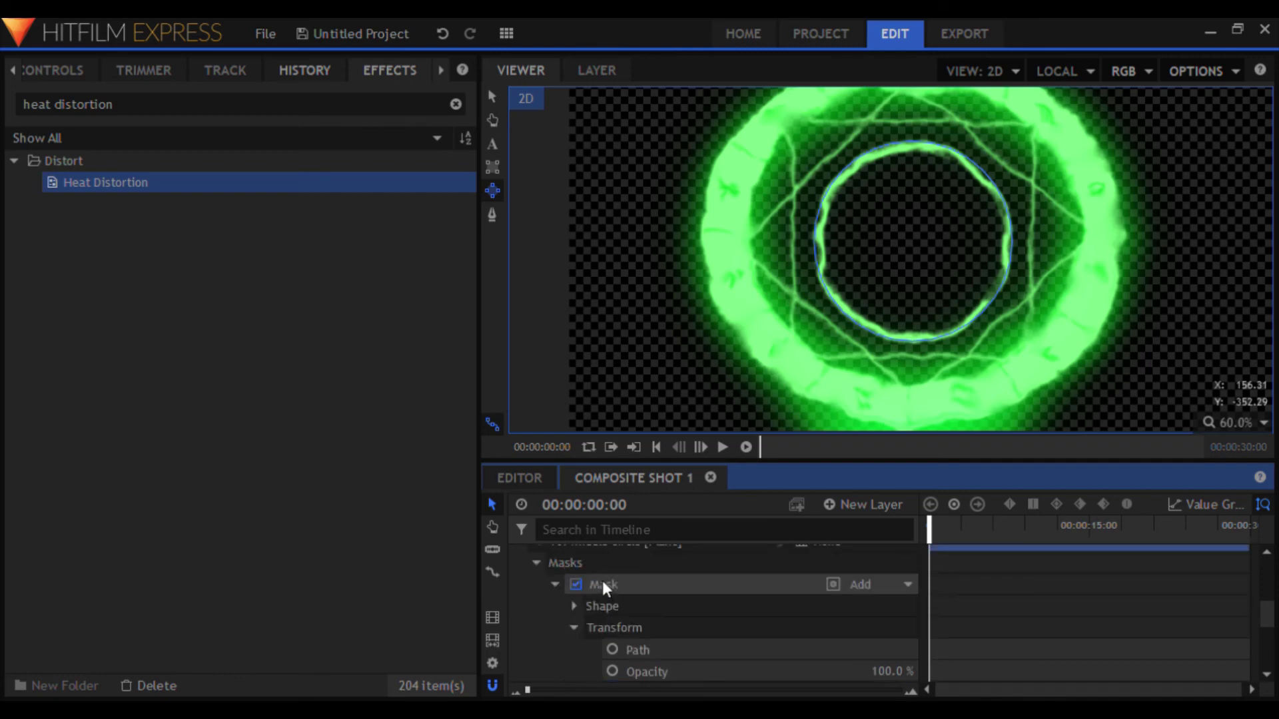
{"action": "left_click", "coordinate": [555, 586]}
{"action": "scroll", "coordinate": [538, 570], "scroll_direction": "up", "scroll_amount": 3}
{"action": "left_click", "coordinate": [517, 584]}
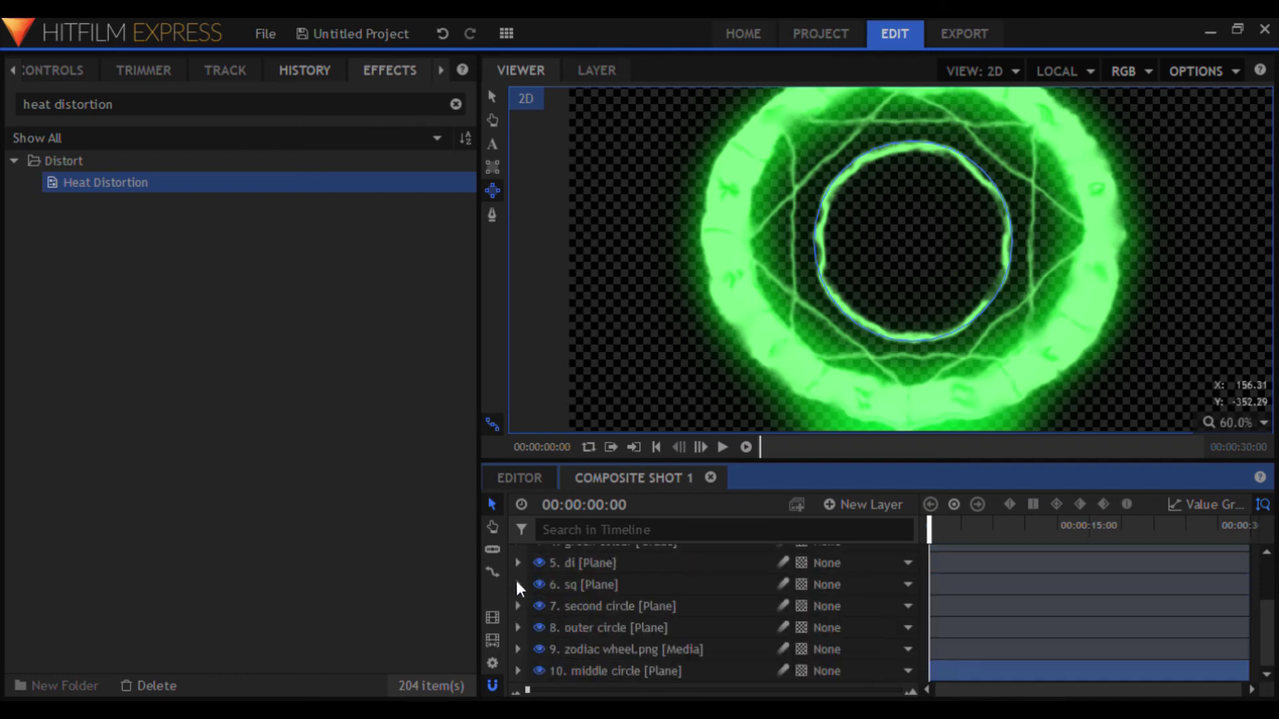
{"action": "scroll", "coordinate": [536, 583], "scroll_direction": "up", "scroll_amount": 3}
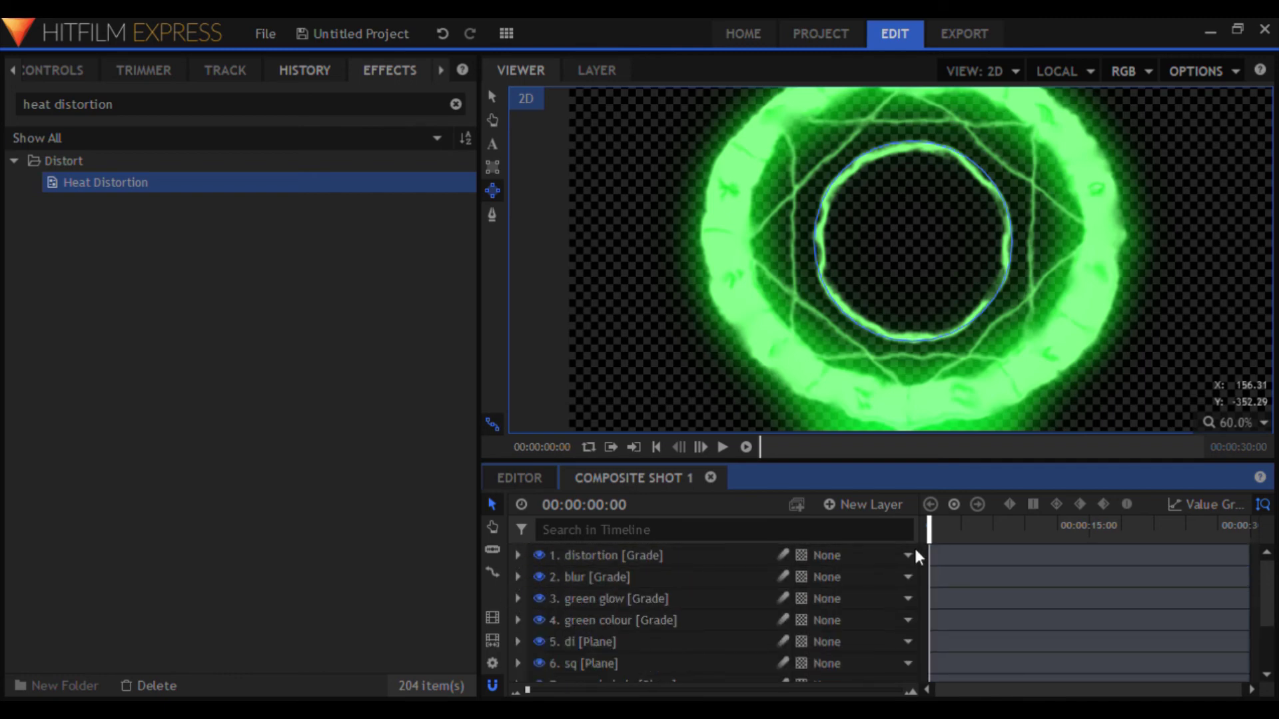
{"action": "scroll", "coordinate": [819, 300], "scroll_direction": "down", "scroll_amount": 2}
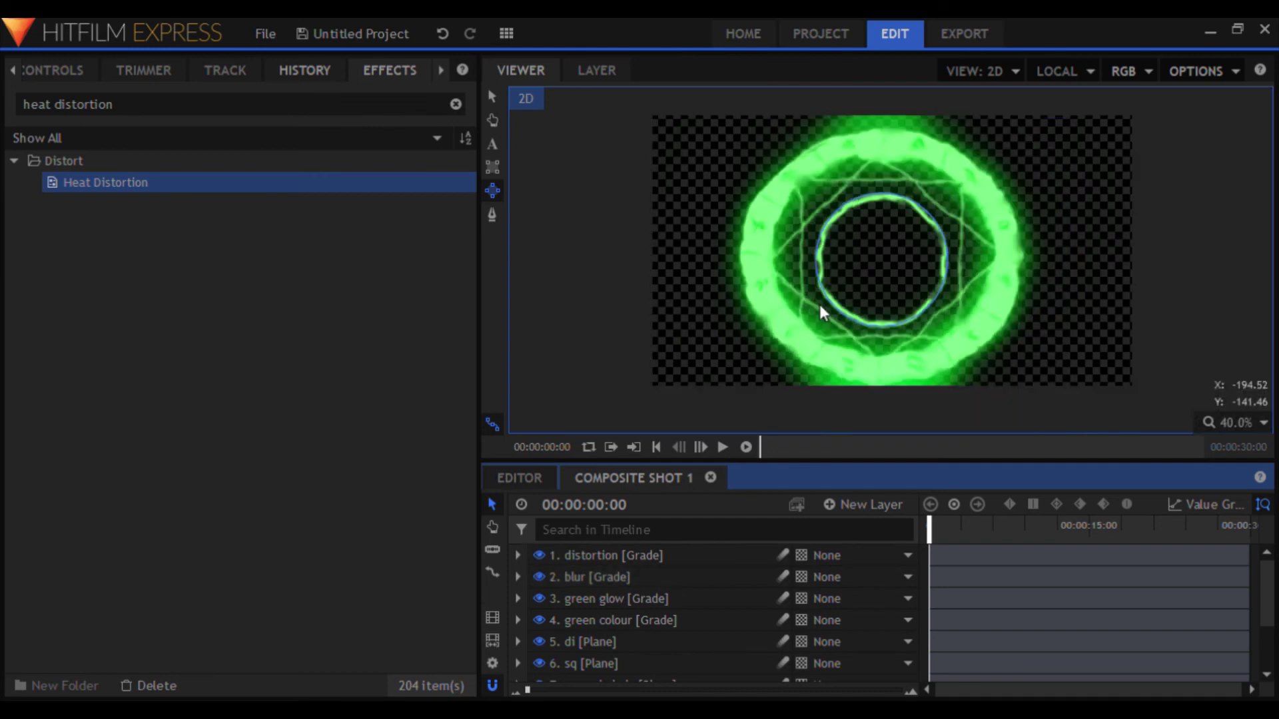